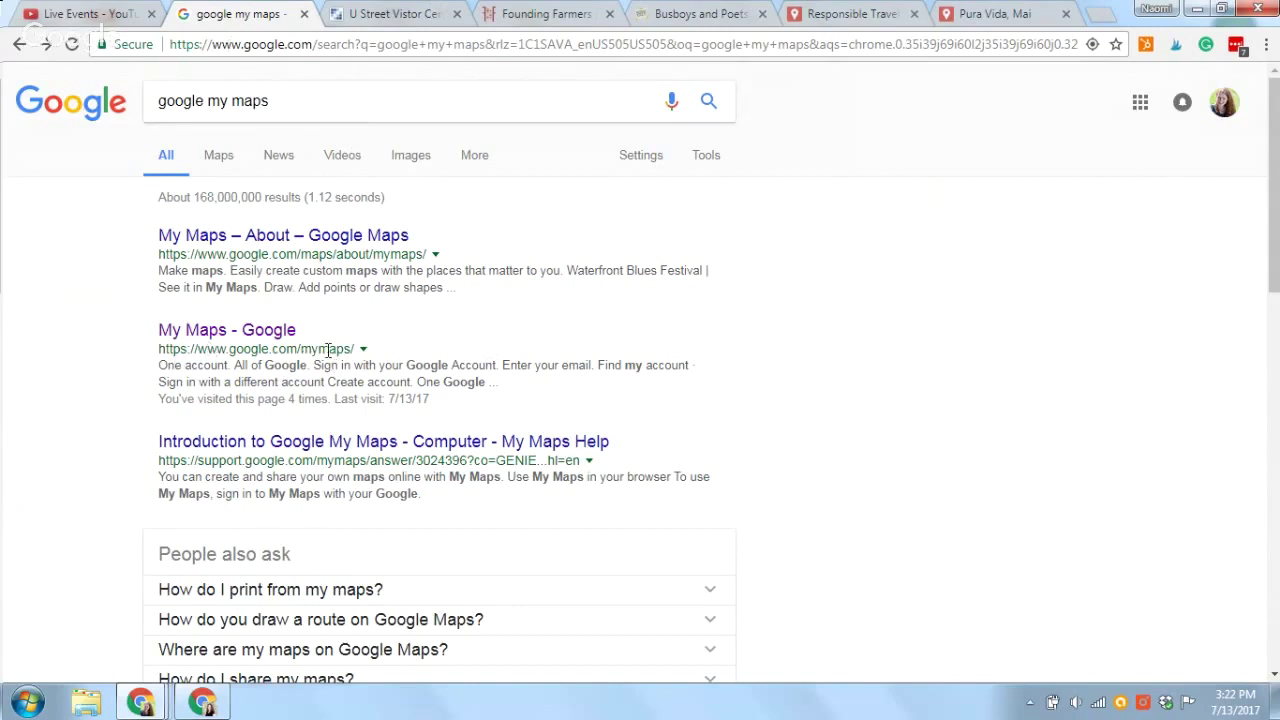
- Open My Maps from the search results under the Google account with the green N avatar, closing the leftover My Maps tab
left_click(245, 334)
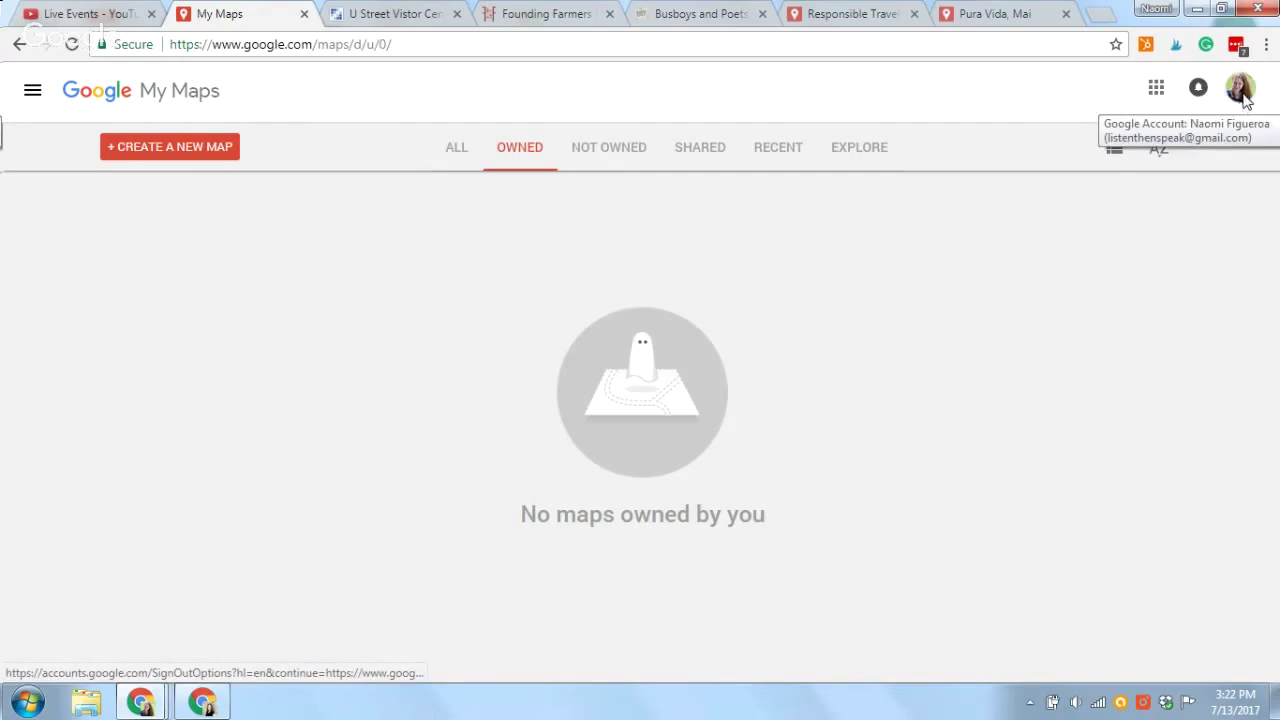
left_click(1240, 90)
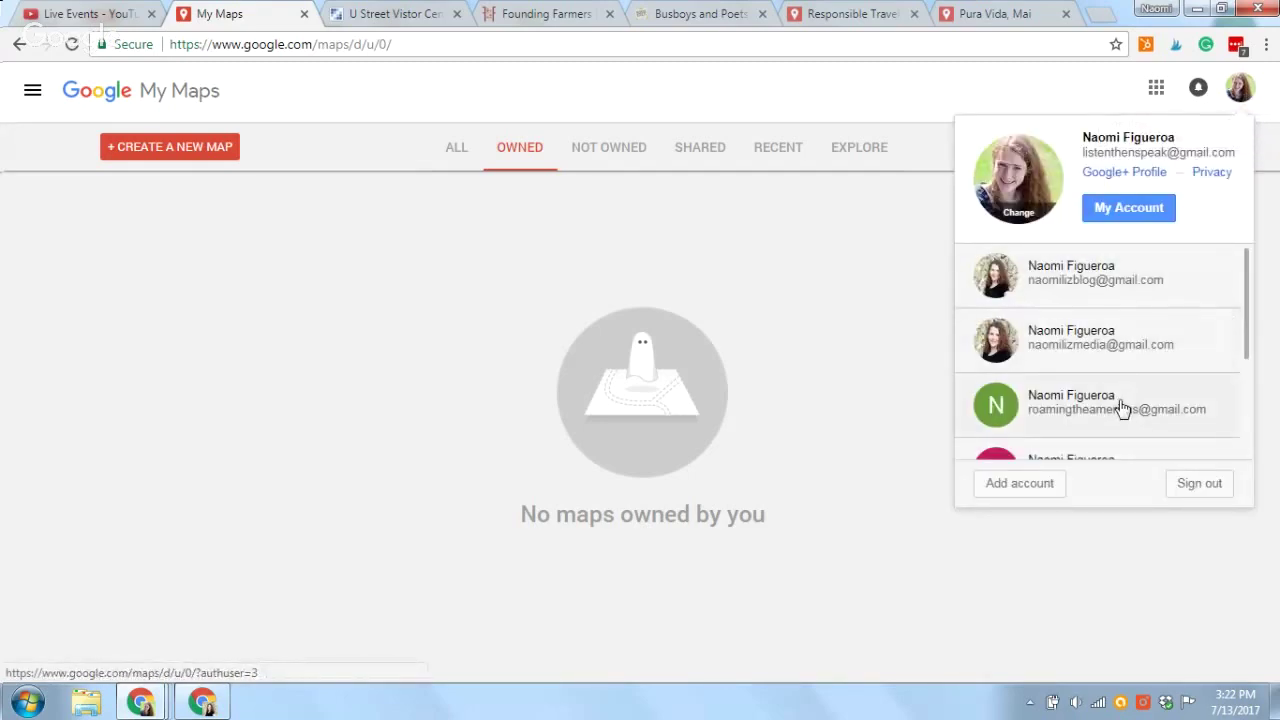
left_click(1026, 409)
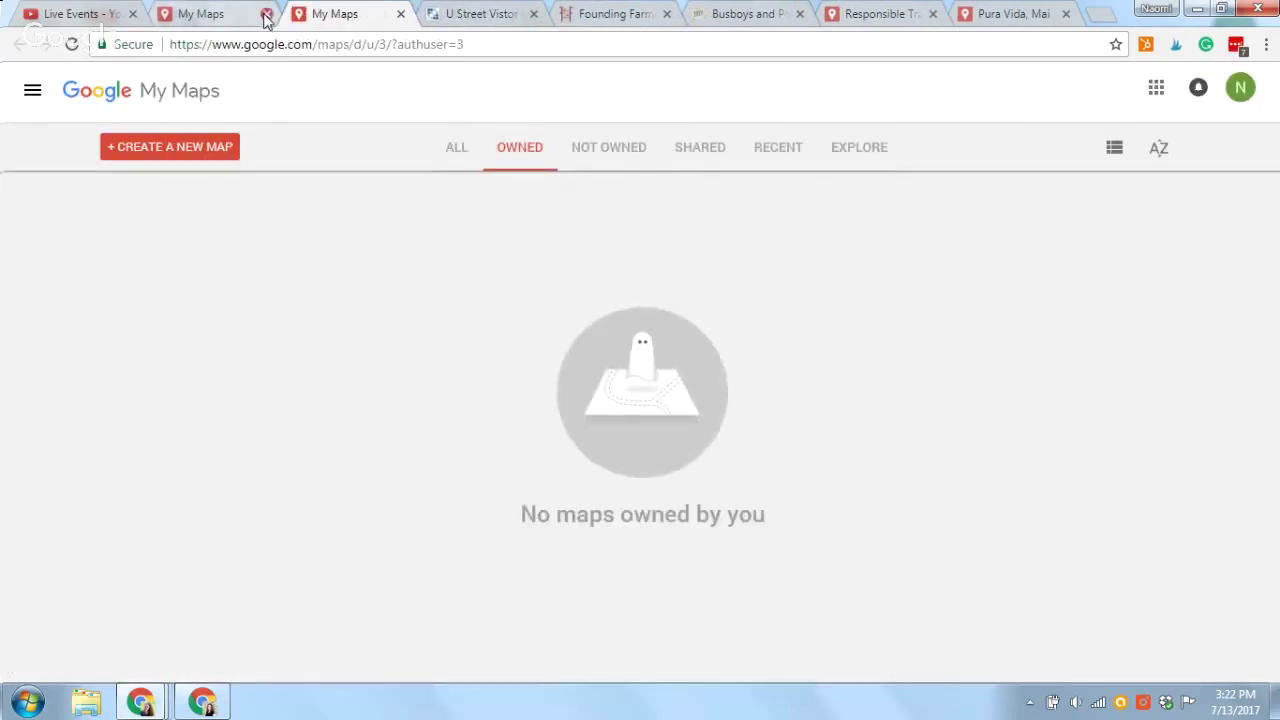
left_click(266, 14)
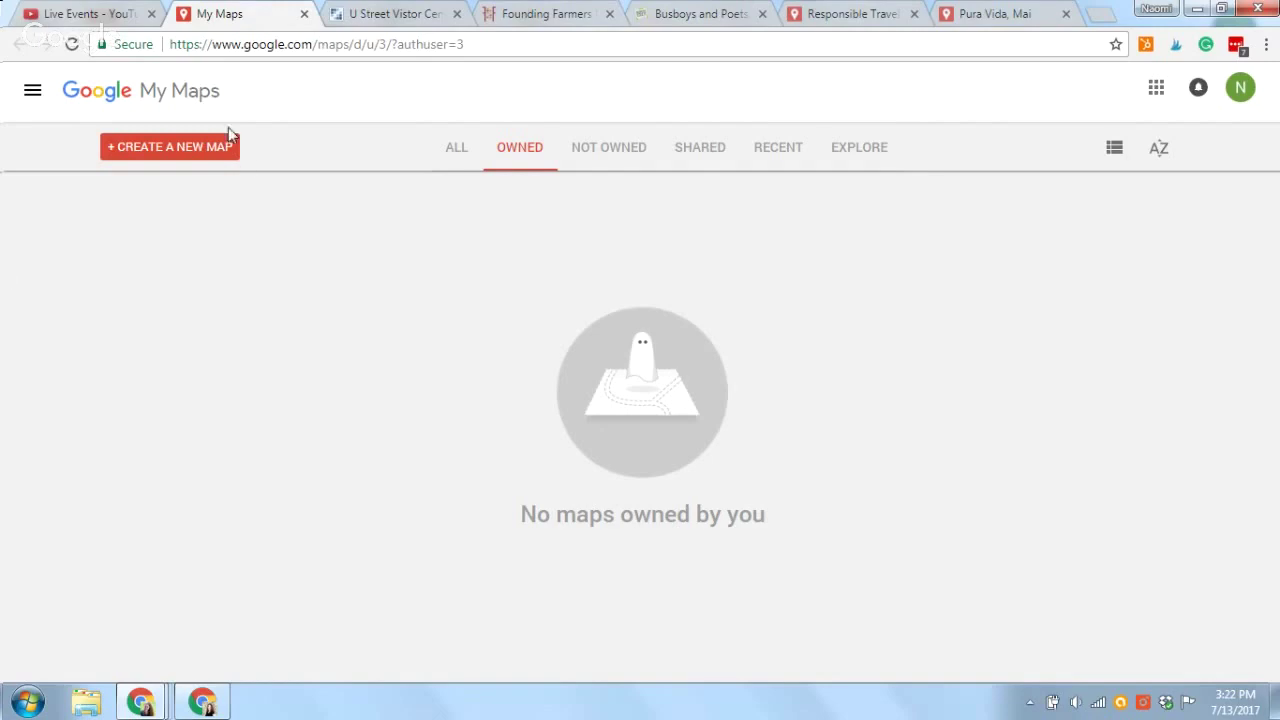
- Create a new map and save its title as "Washington, D.C. Adventures", leaving the description empty
left_click(201, 146)
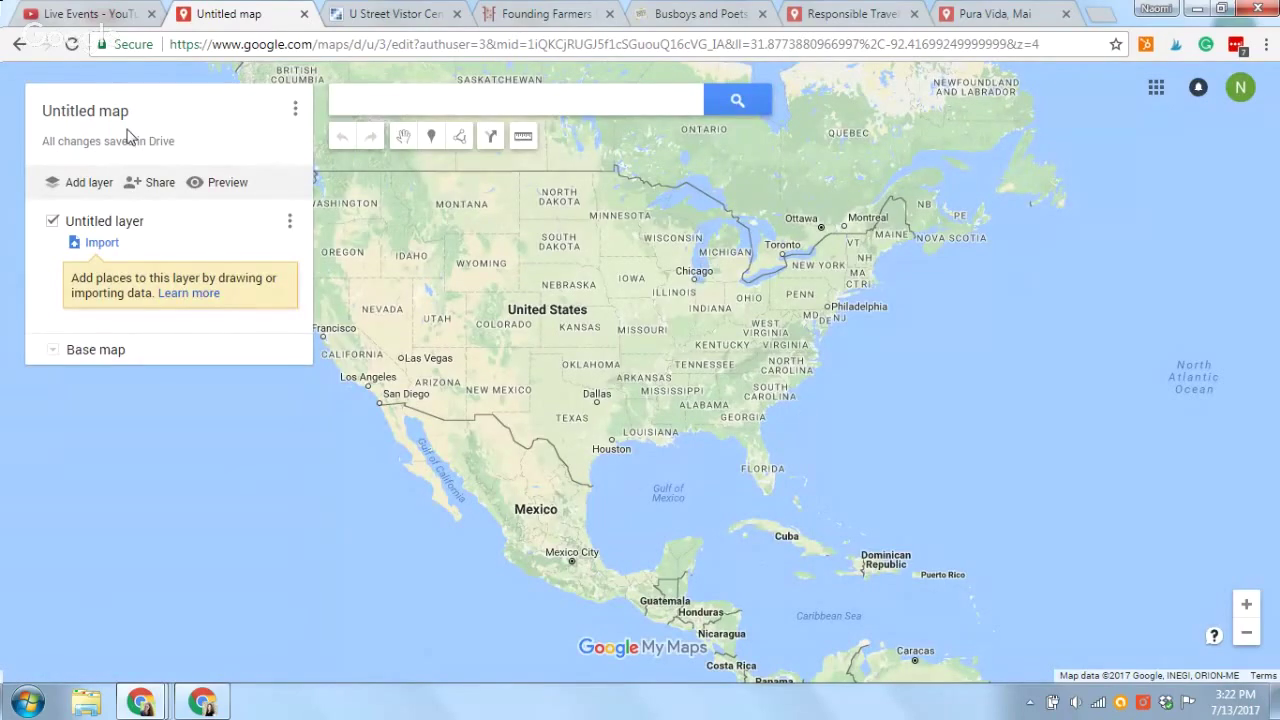
left_click(82, 112)
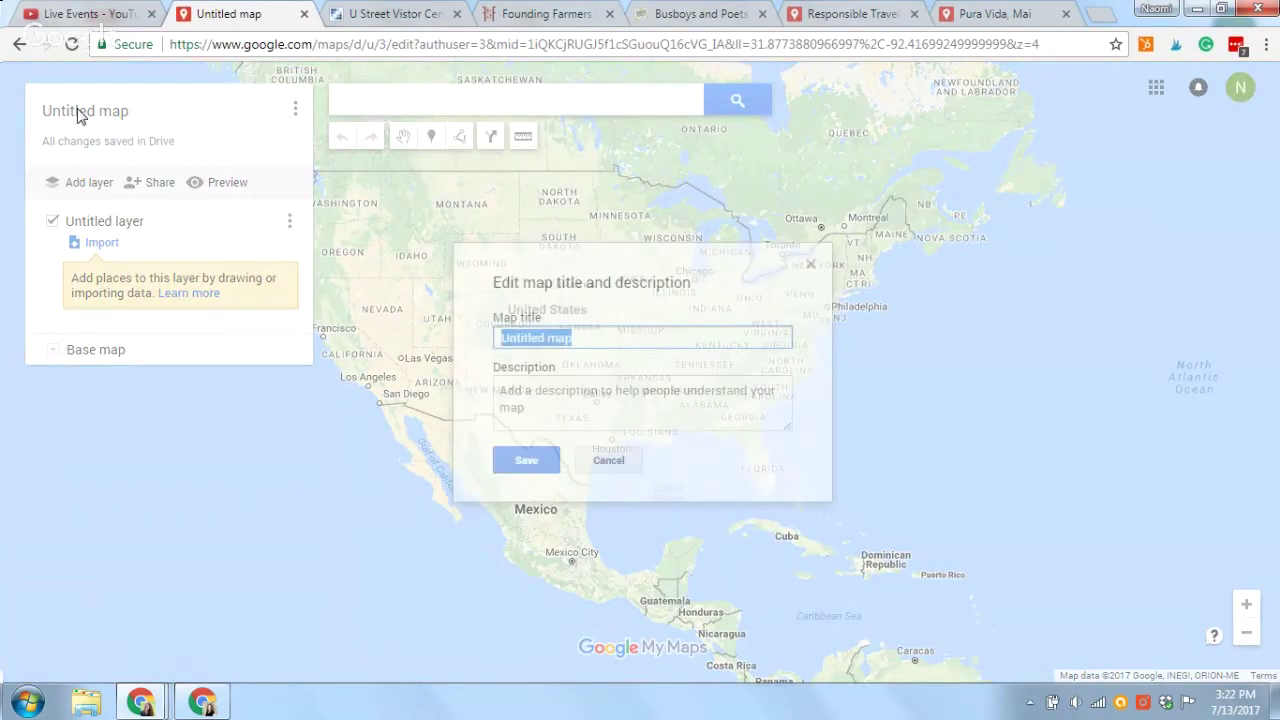
type("Washington")
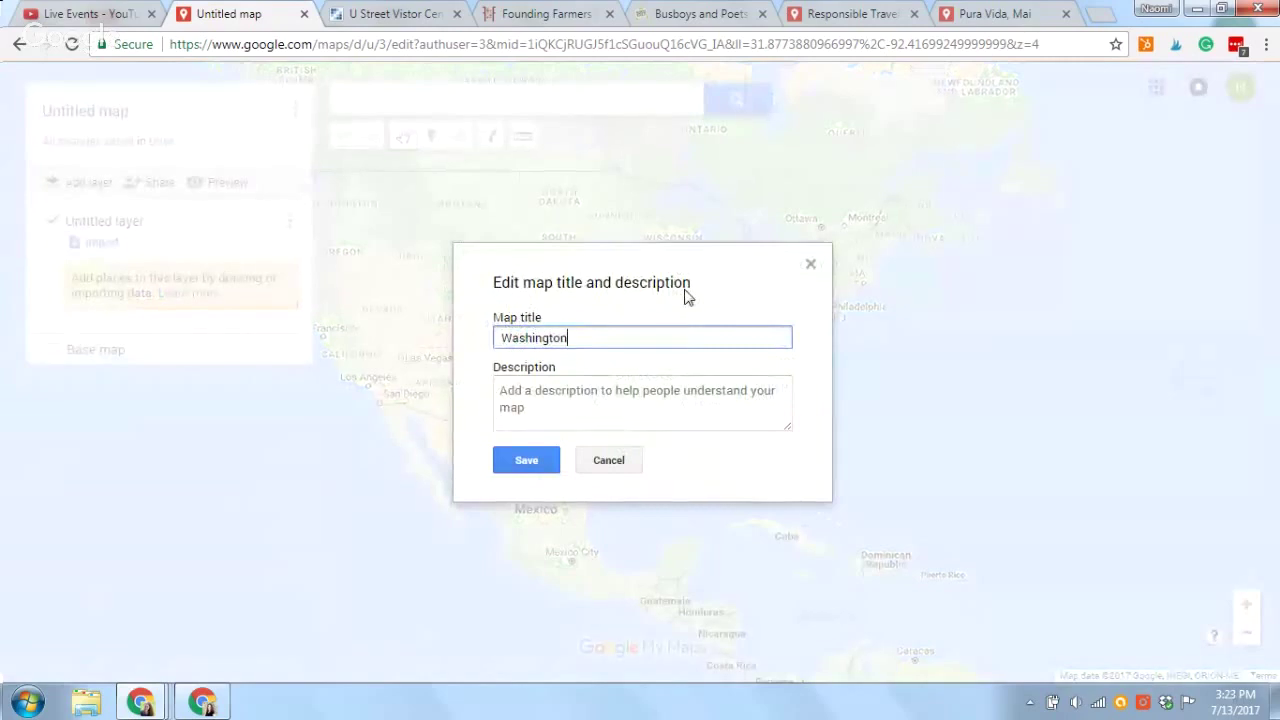
type(", D.C. Adventures")
left_click(594, 414)
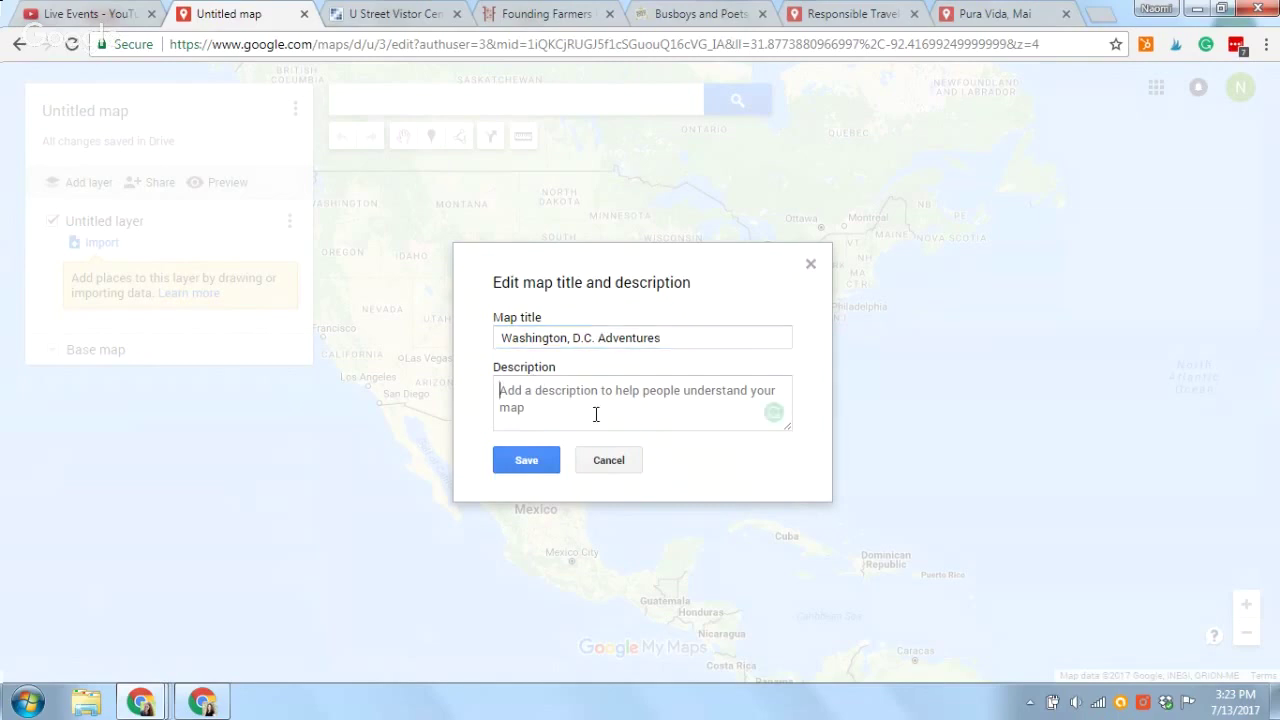
left_click(512, 466)
left_click(518, 462)
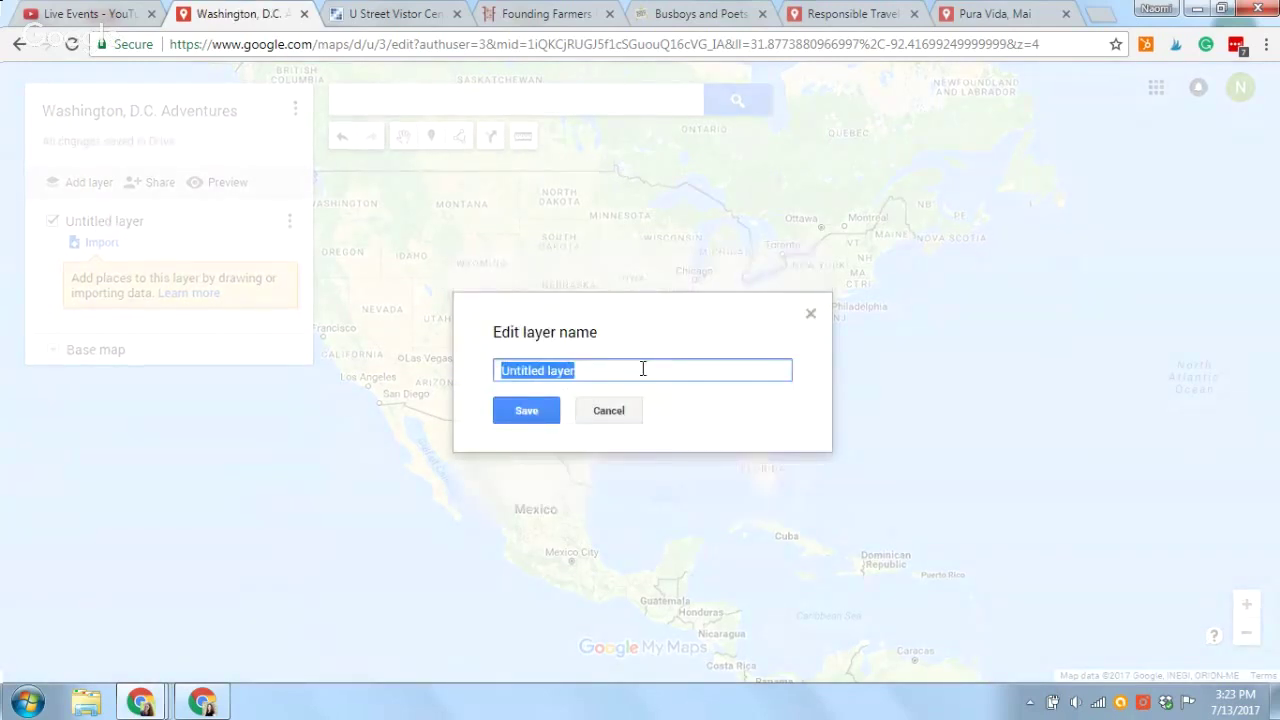
- Rename the untitled layer as "Dining"
type("Dingin")
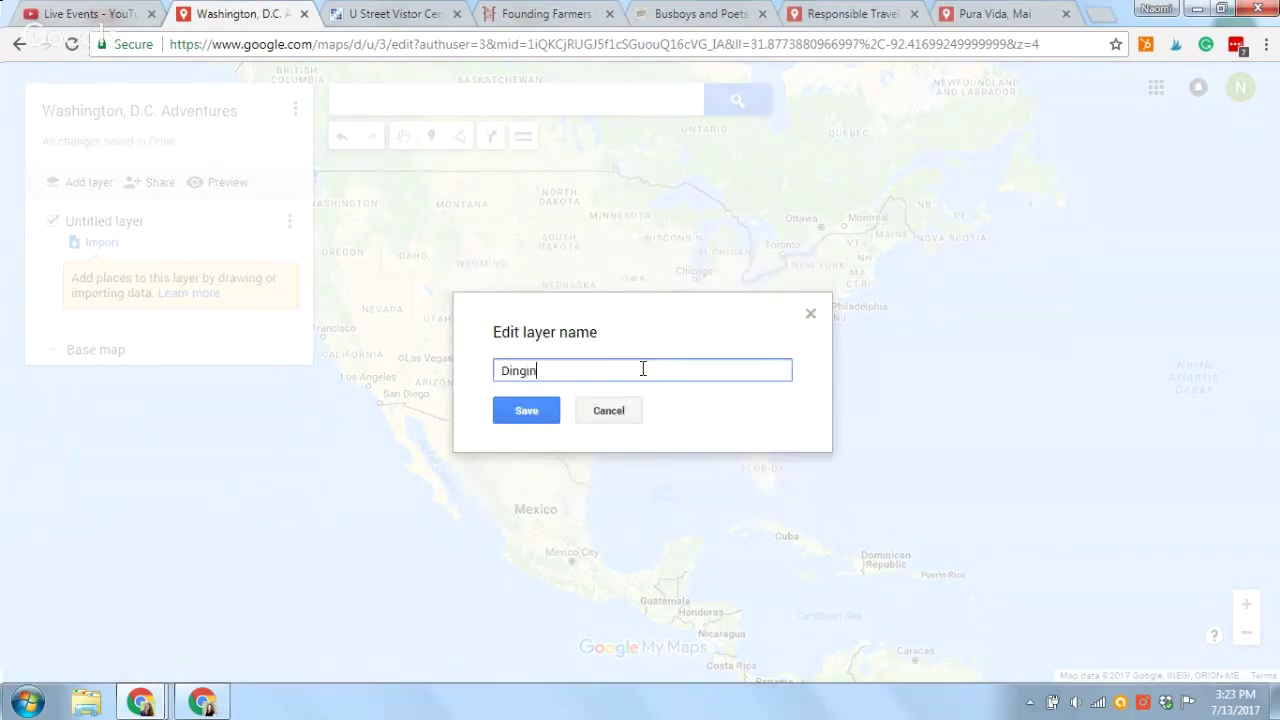
key("BackSpace")
key("BackSpace")
key("BackSpace")
type("ing")
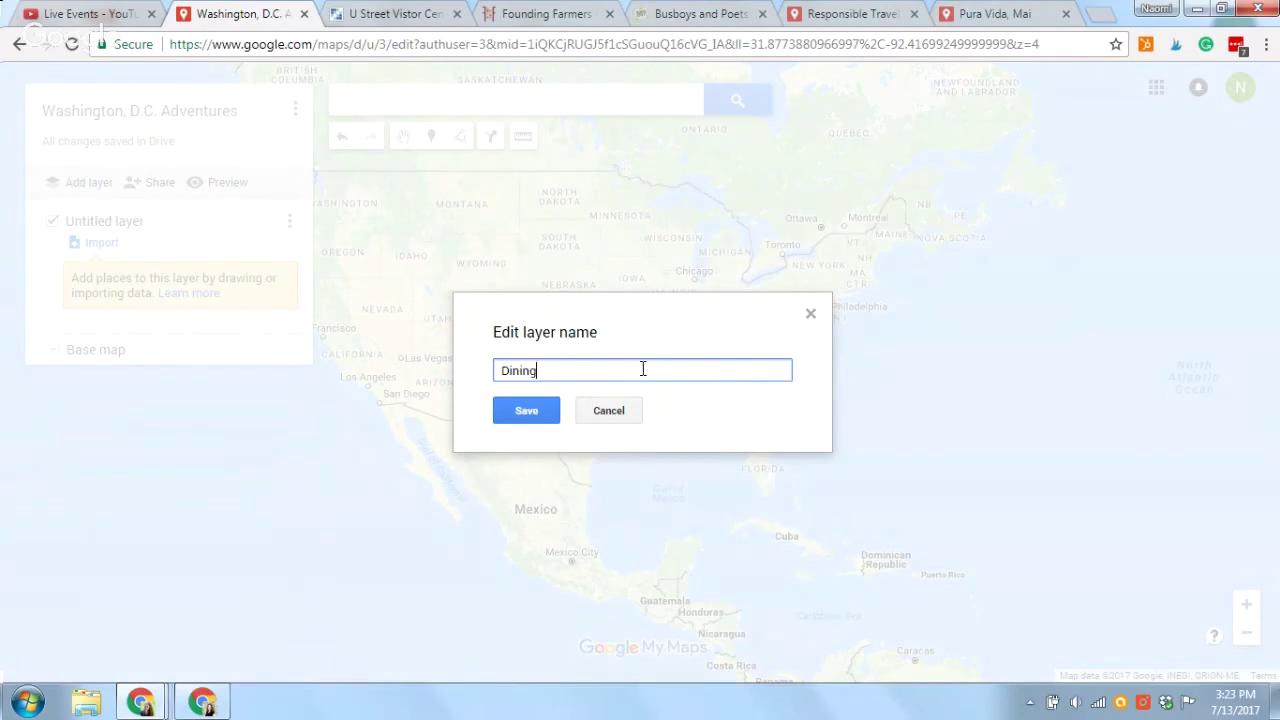
left_click(530, 417)
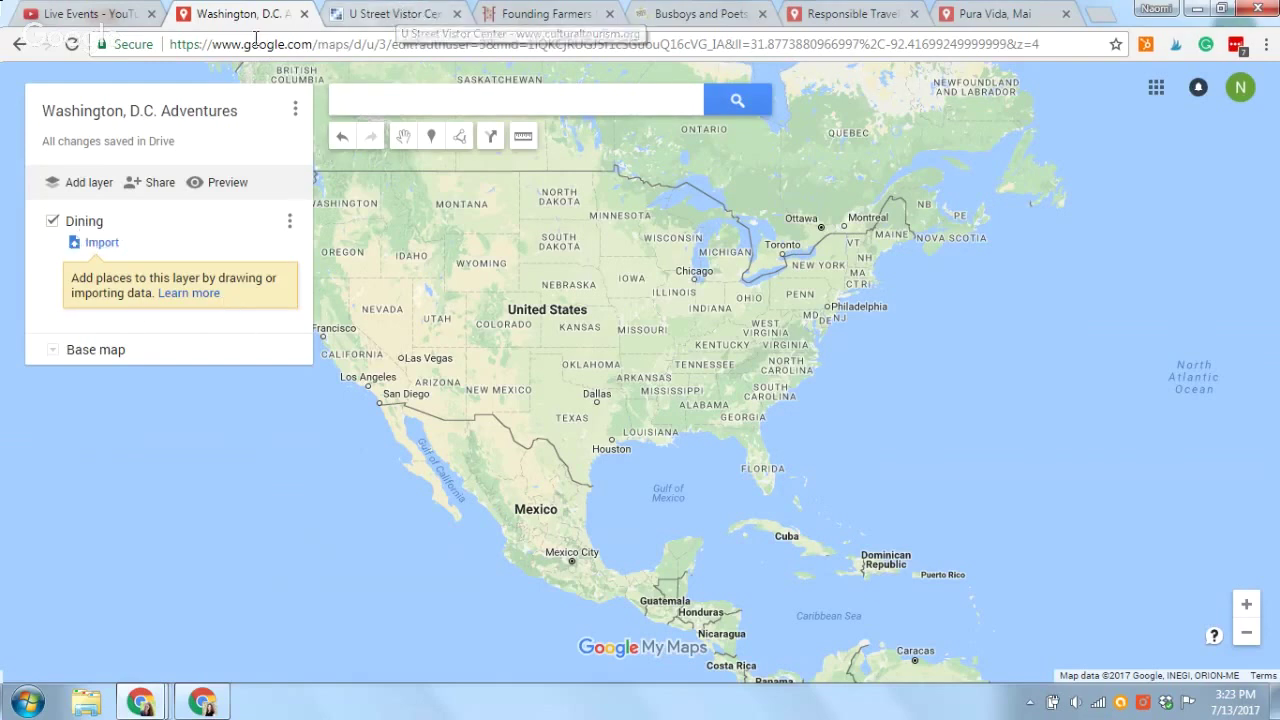
- Copy the visitor center's street address from the text of the U Street Visitor Center web page
left_click(383, 13)
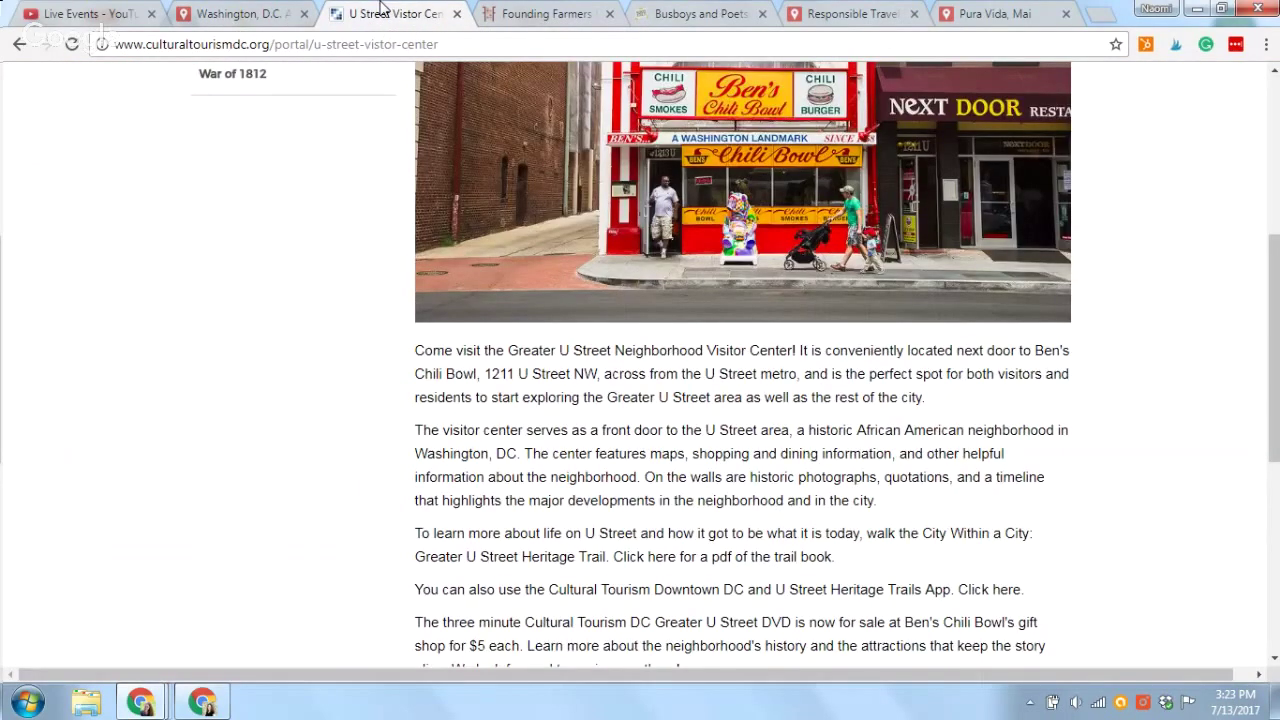
left_click_drag(1275, 307, 1276, 425)
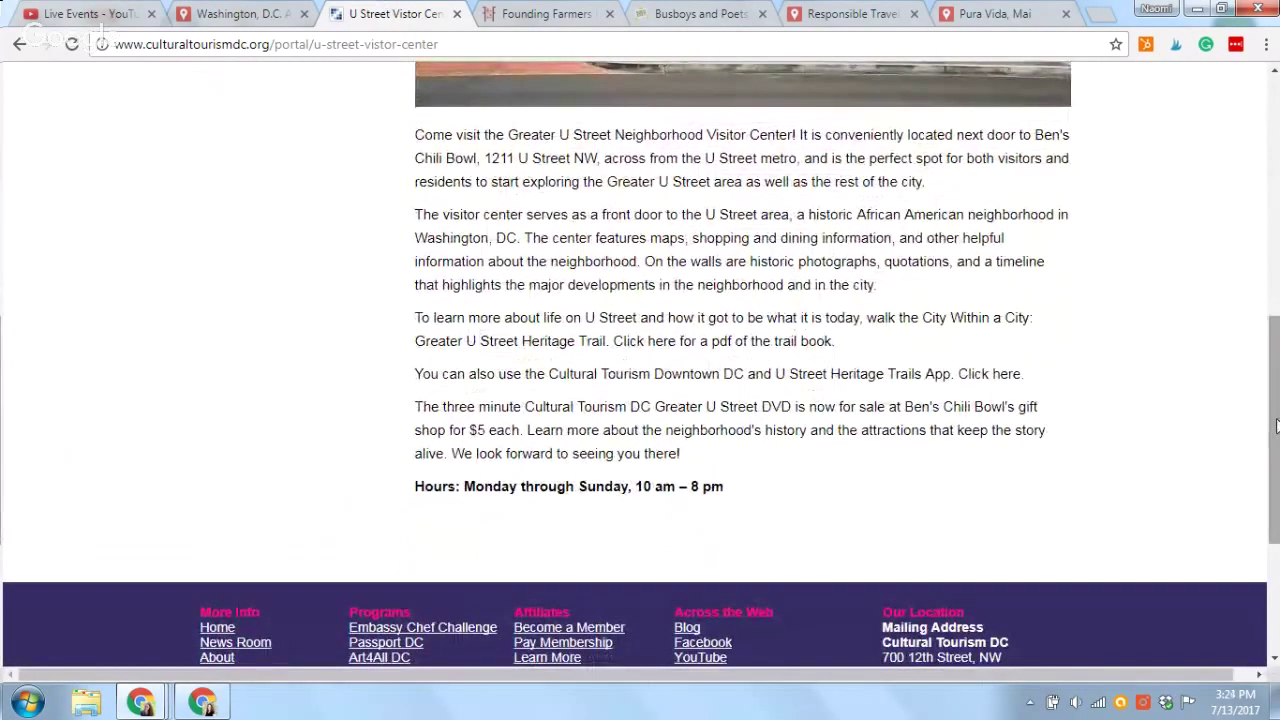
scroll(1276, 425, "up", 4)
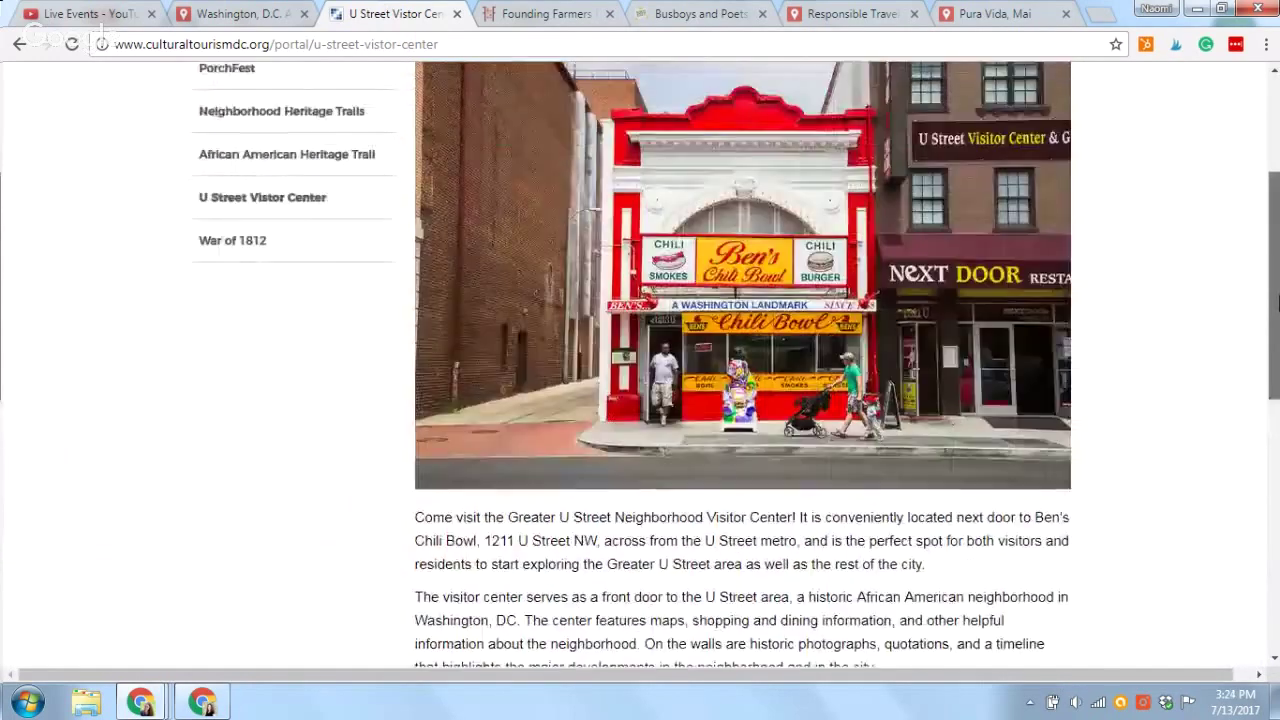
scroll(410, 107, "down", 4)
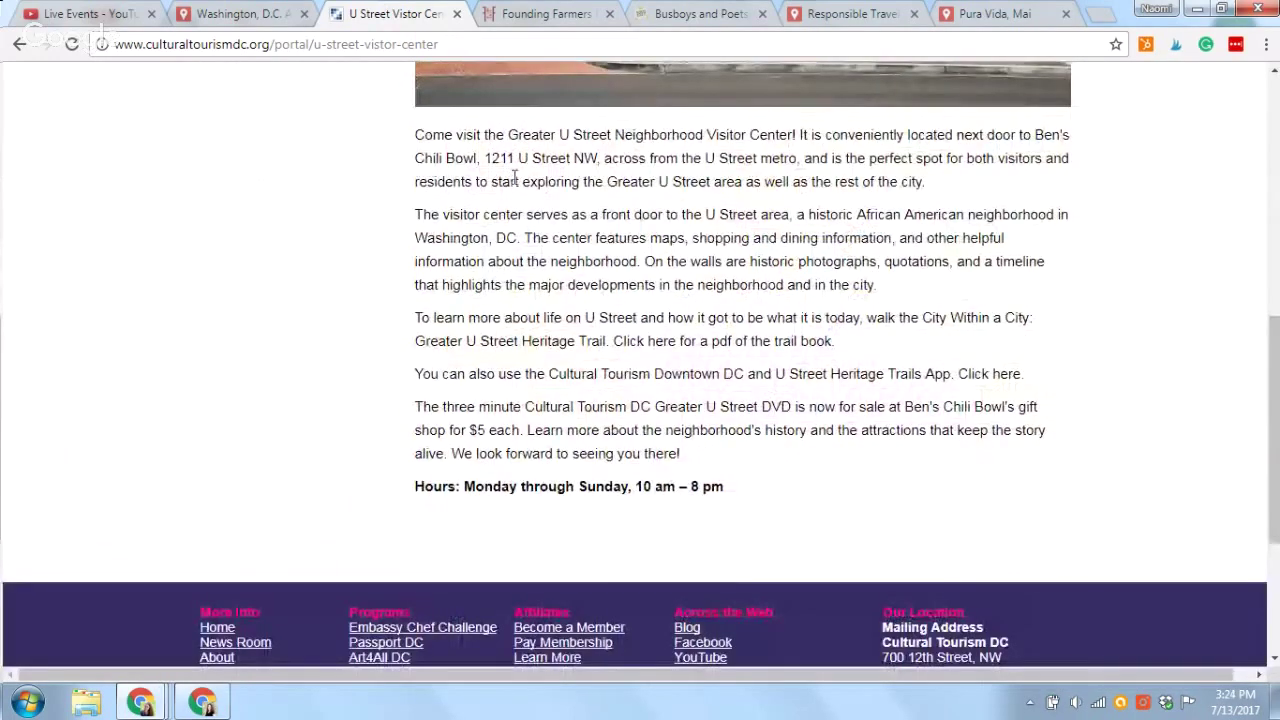
left_click_drag(485, 158, 597, 158)
key("ctrl+c")
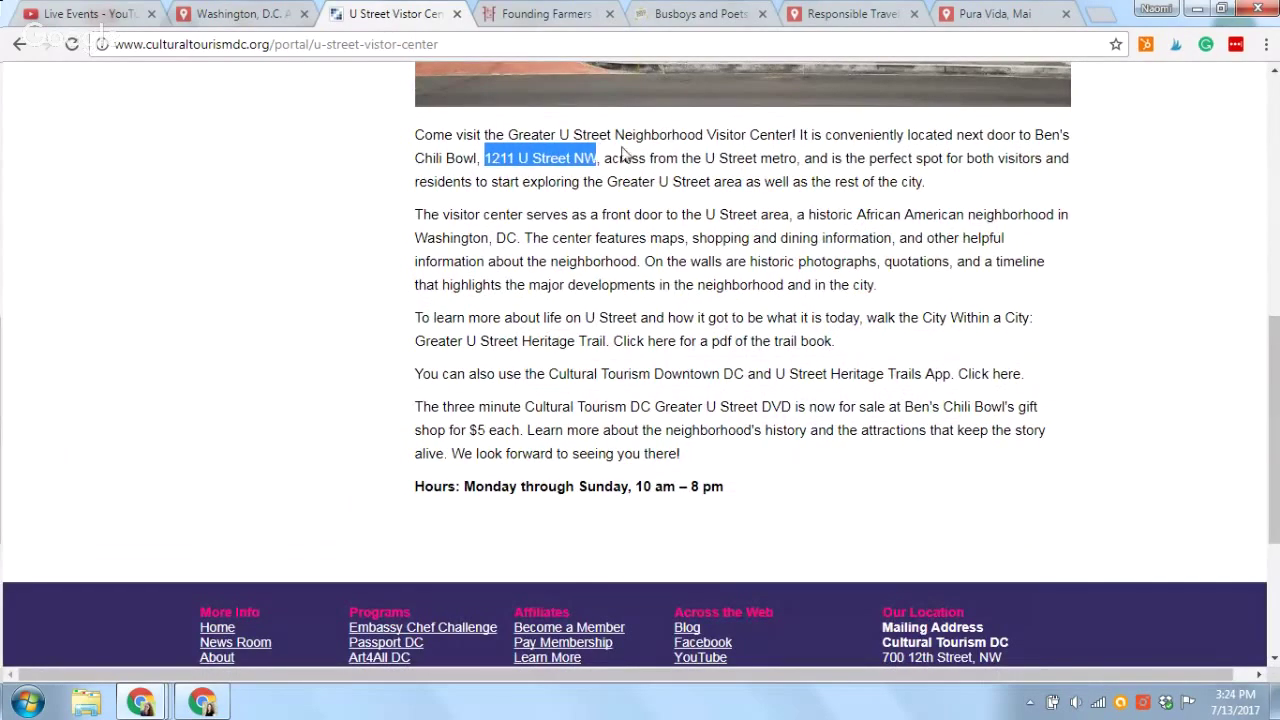
- Search the map for the copied address, choose the Washington, DC match and add it to the Dining layer
left_click(222, 10)
left_click(403, 92)
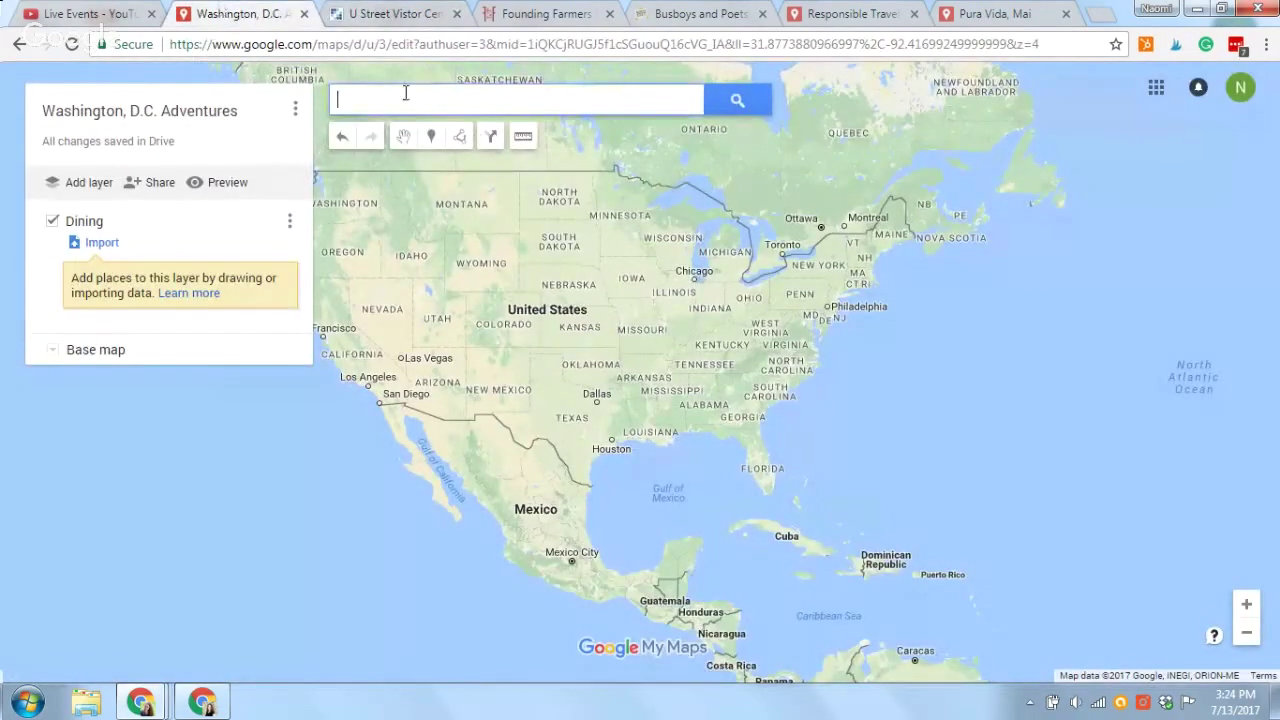
key("ctrl+v")
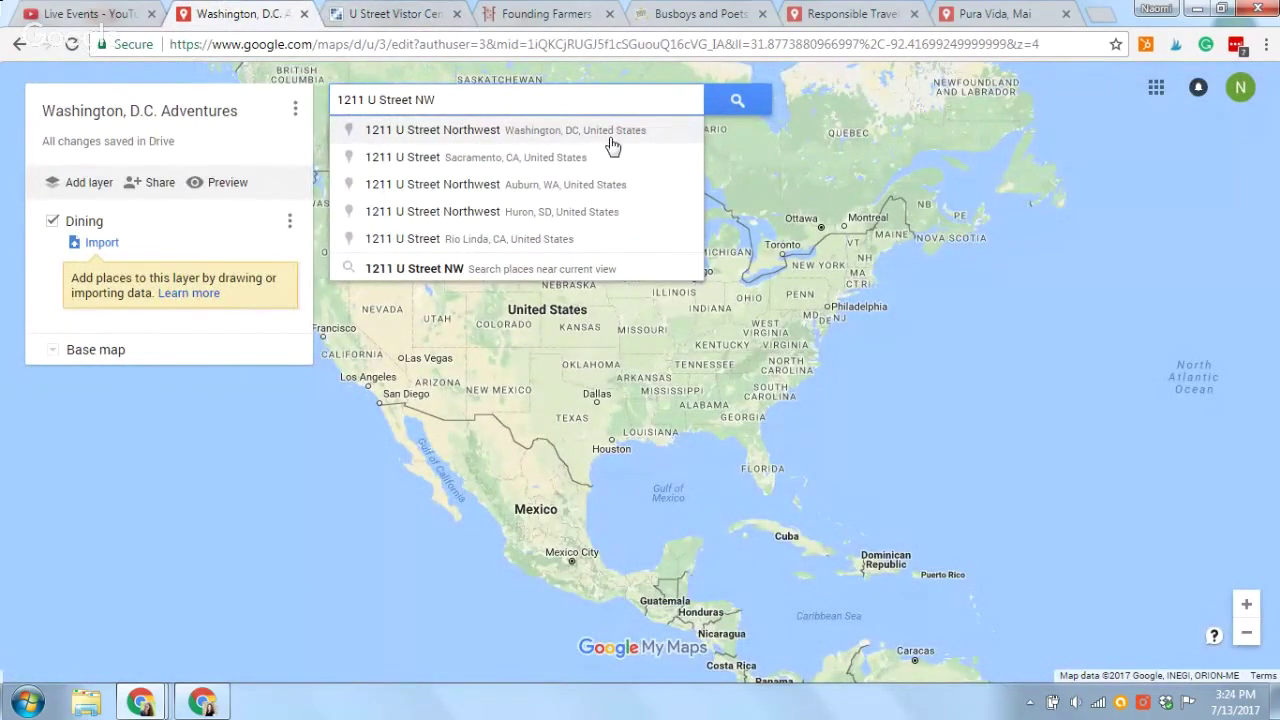
left_click(548, 133)
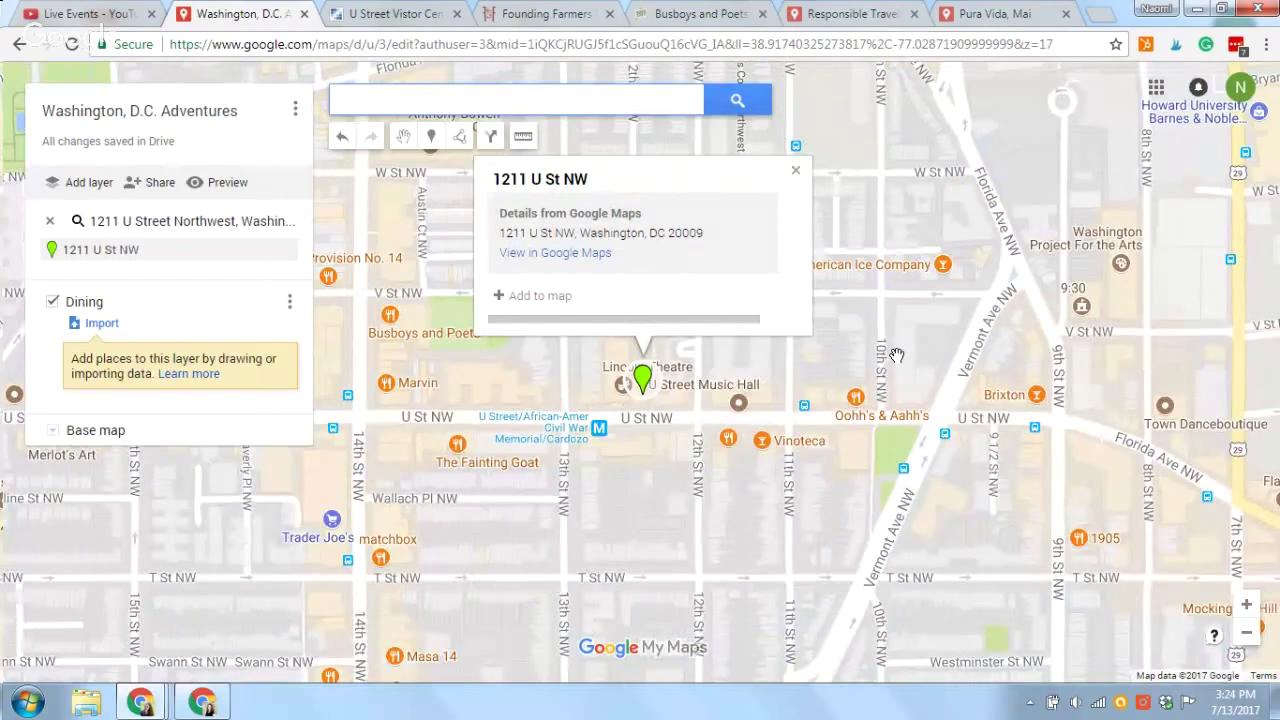
left_click(521, 297)
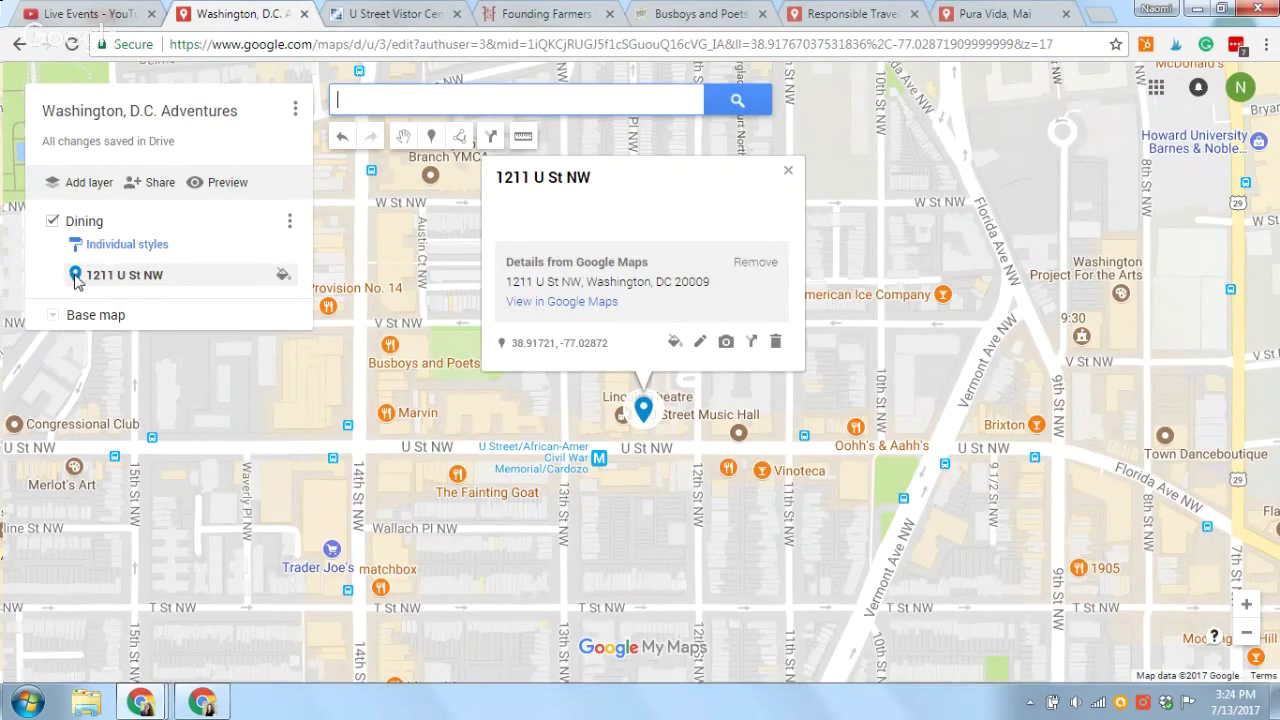
- Change the title of the added place to "Visitor's Center"
left_click_drag(623, 531, 663, 405)
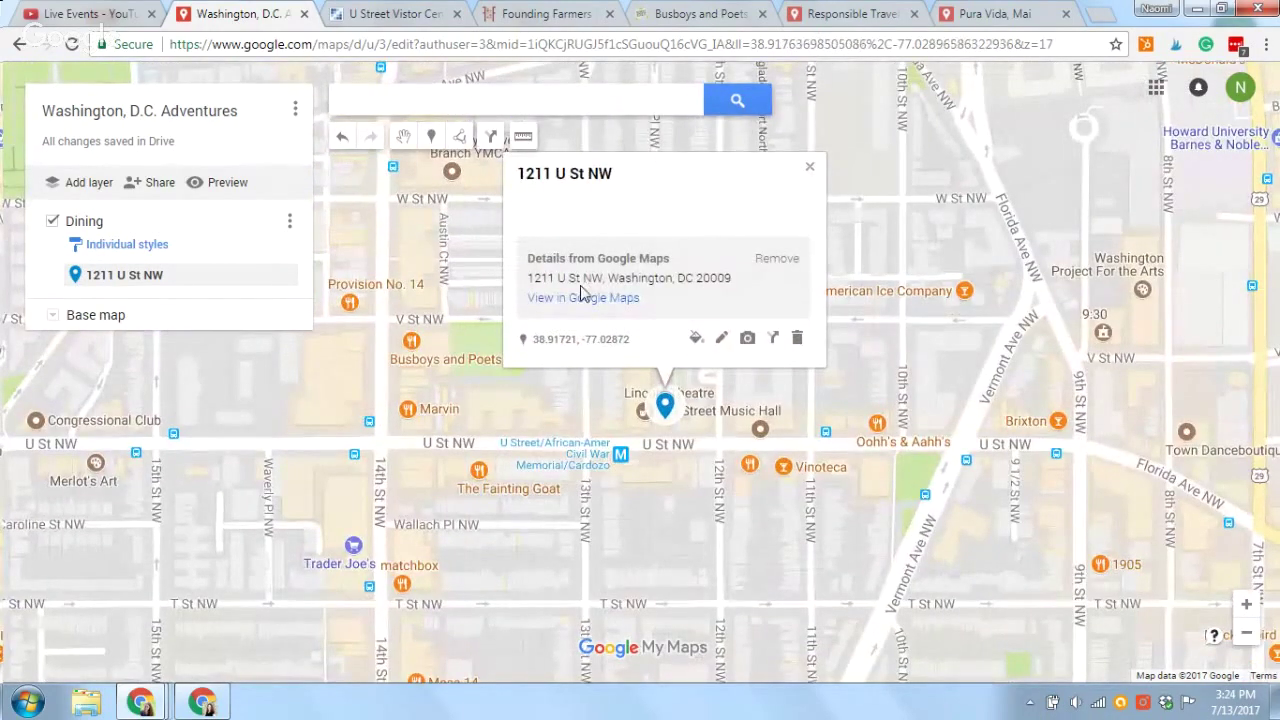
left_click(721, 338)
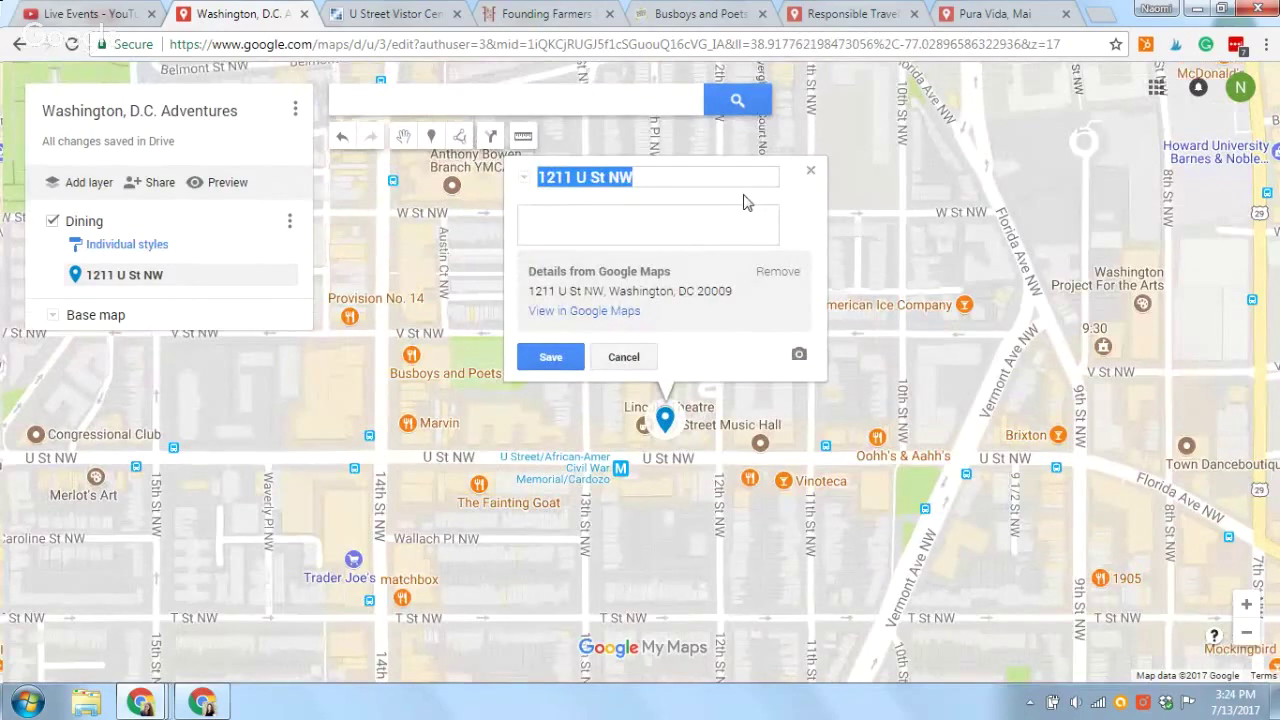
type("Visitor's Cent")
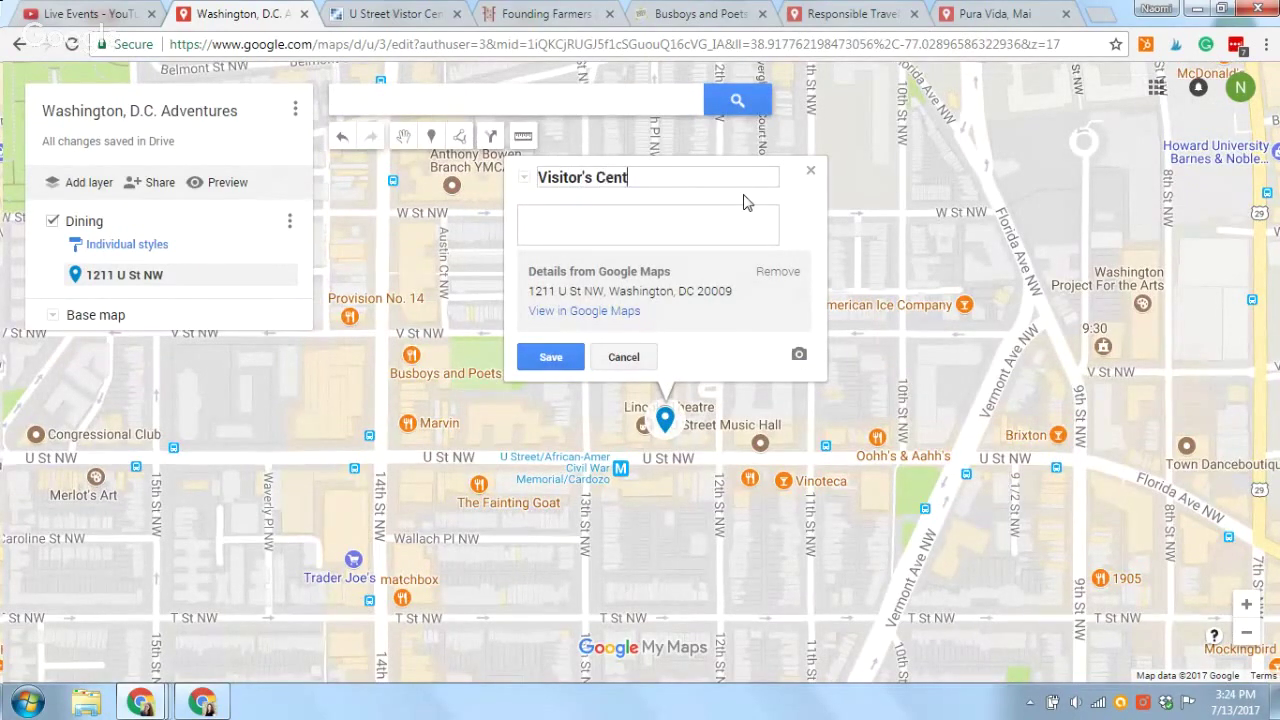
type("er")
- Copy the U Street Visitor Center page's URL into the place's description
left_click(425, 12)
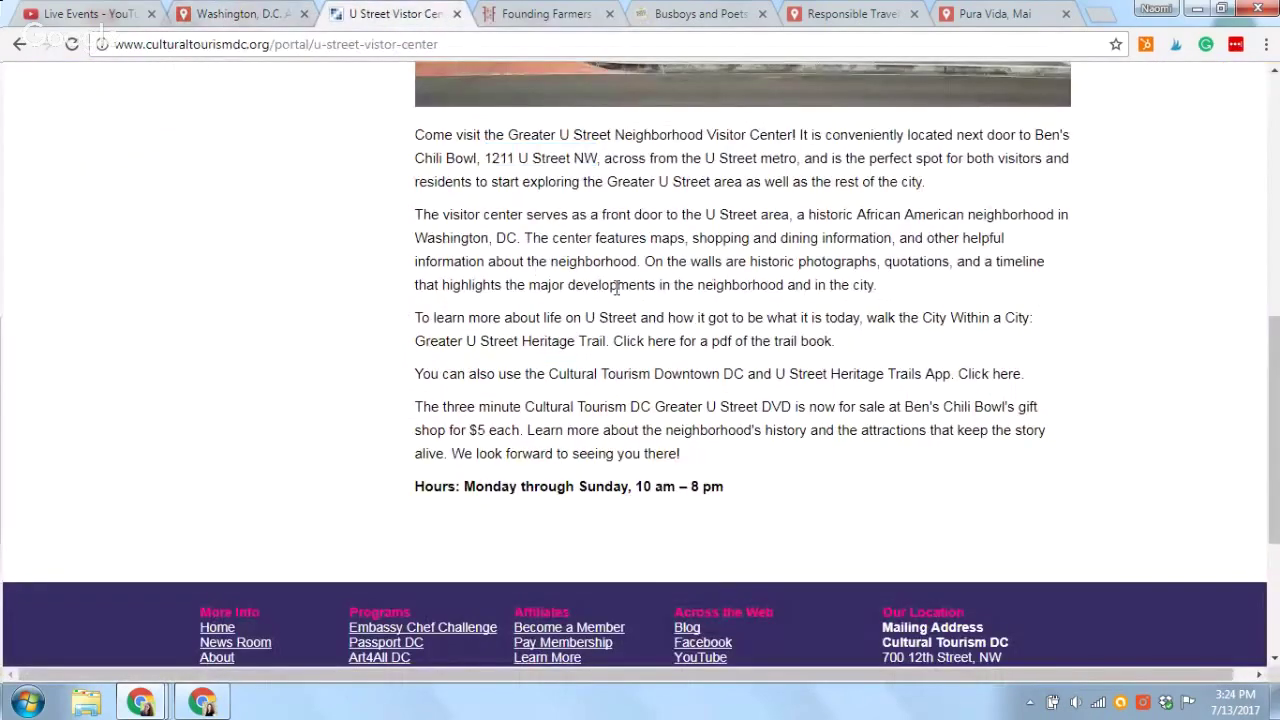
left_click(274, 46)
key("ctrl+c")
left_click(276, 12)
key("ctrl+v")
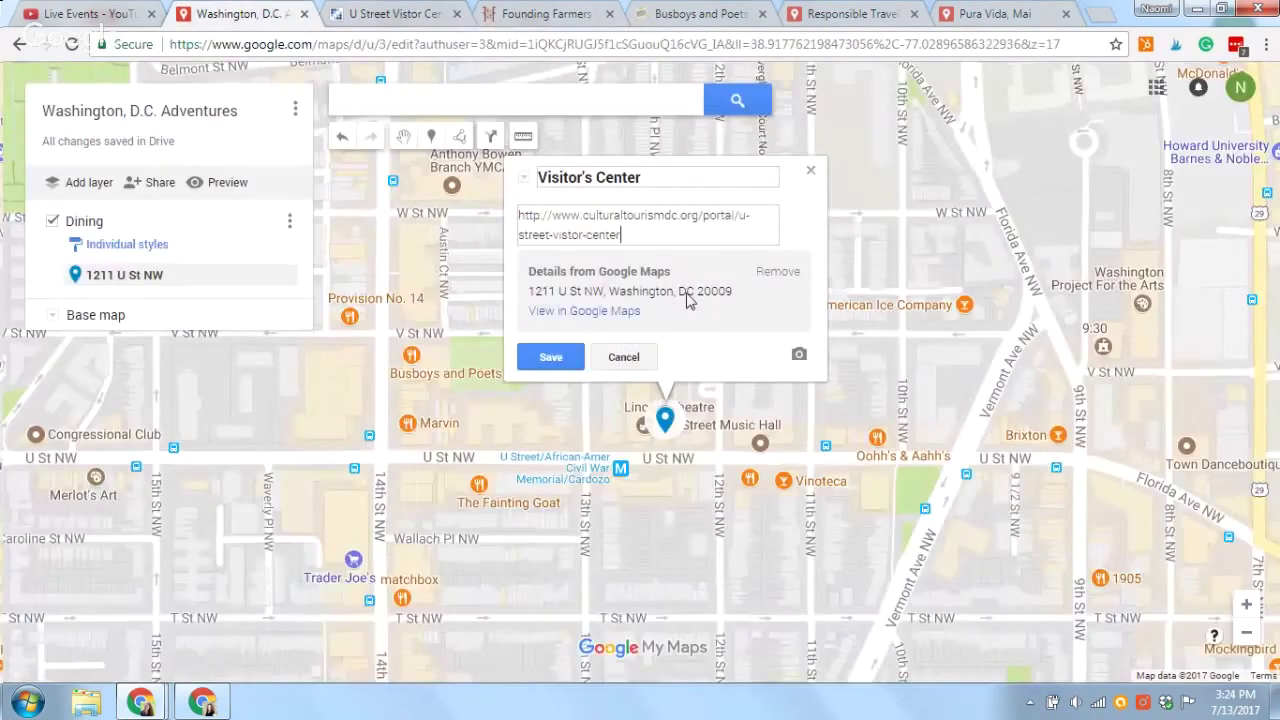
- Add the line "Hours: Monday through Sunday, 10 am – 8 pm" from the web page to the description and save the place
left_click(401, 12)
left_click_drag(409, 492, 940, 524)
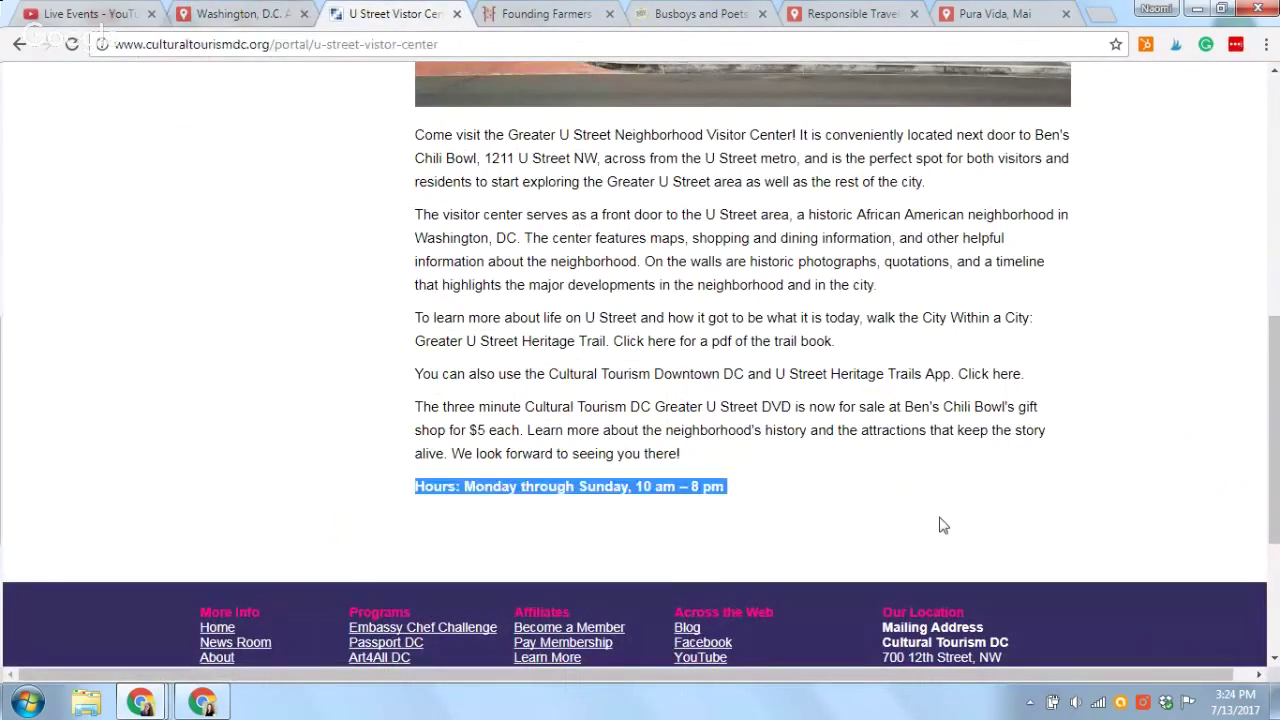
left_click(265, 12)
key("Return")
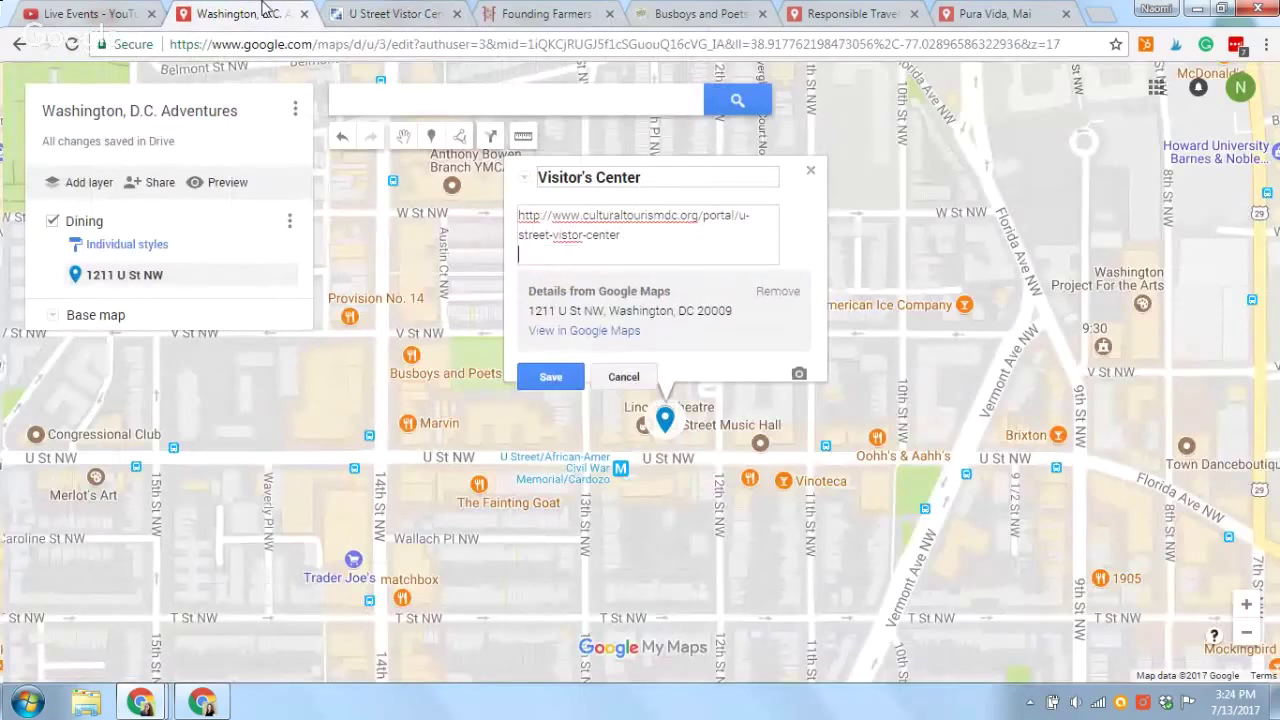
key("ctrl+v")
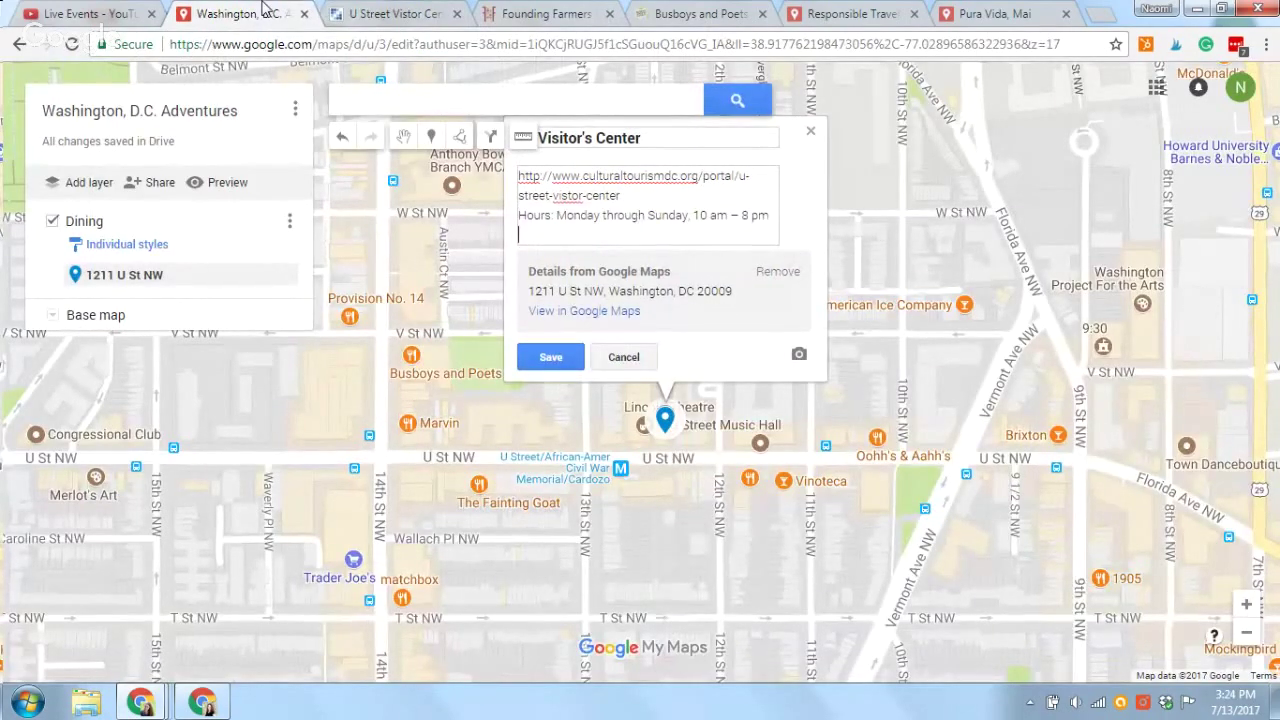
left_click(551, 358)
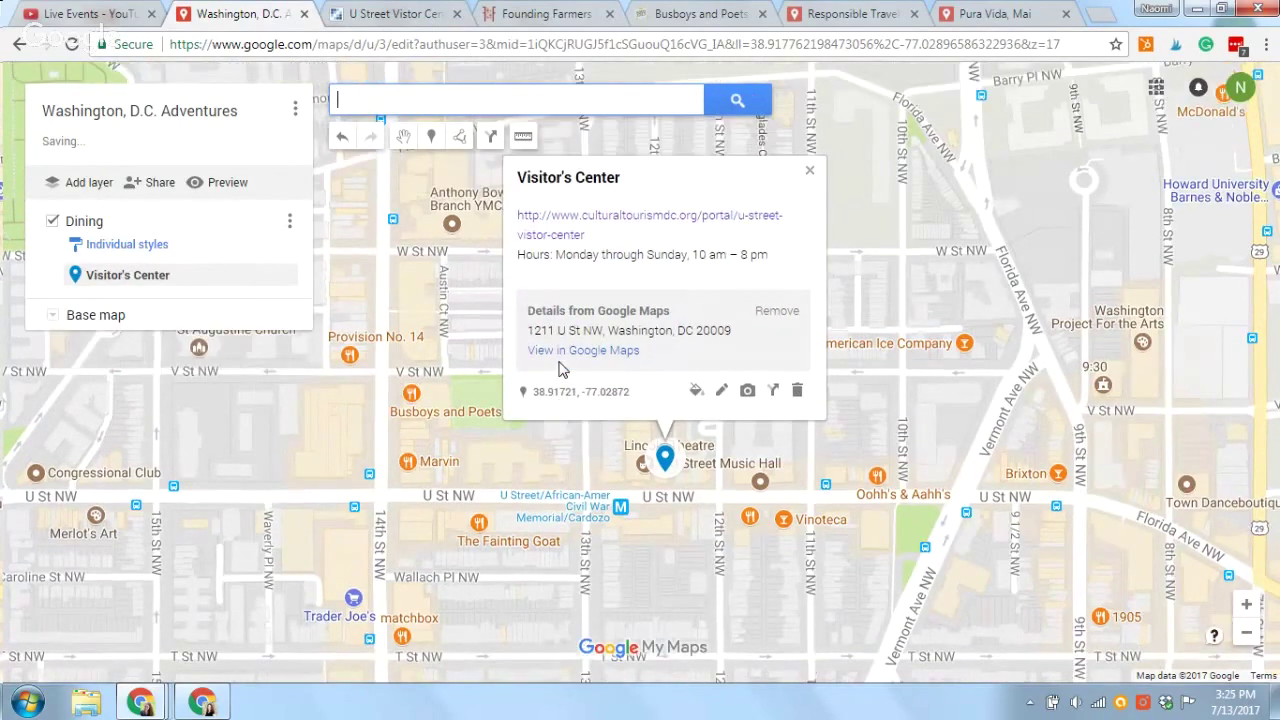
left_click(721, 391)
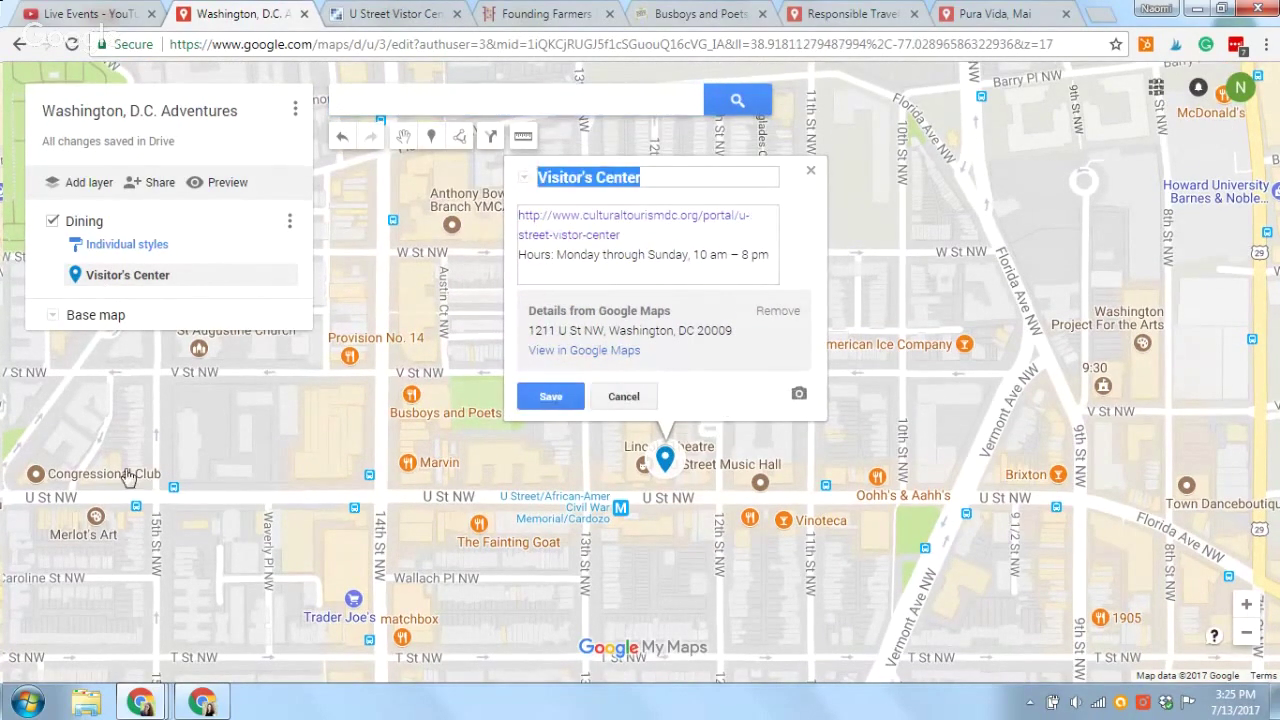
left_click(600, 400)
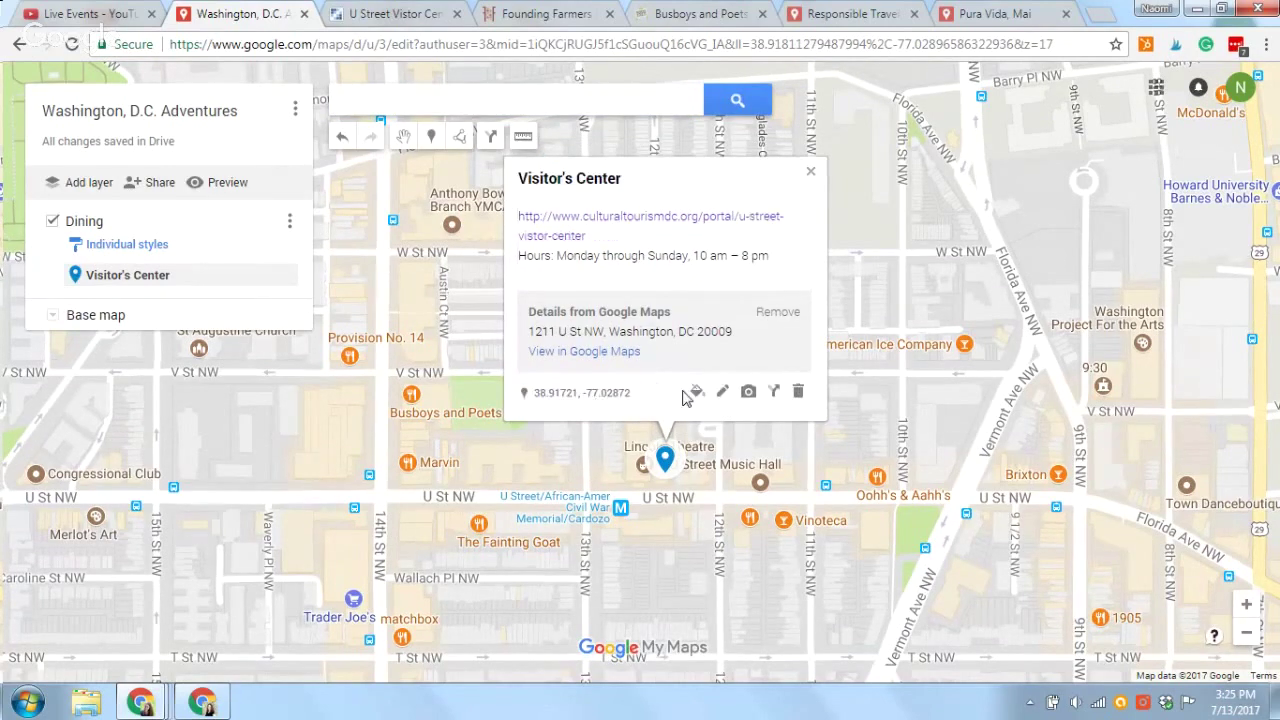
- Style the Visitor's Center marker dark blue with the info icon, filtering the full icon set for "info"
left_click(697, 395)
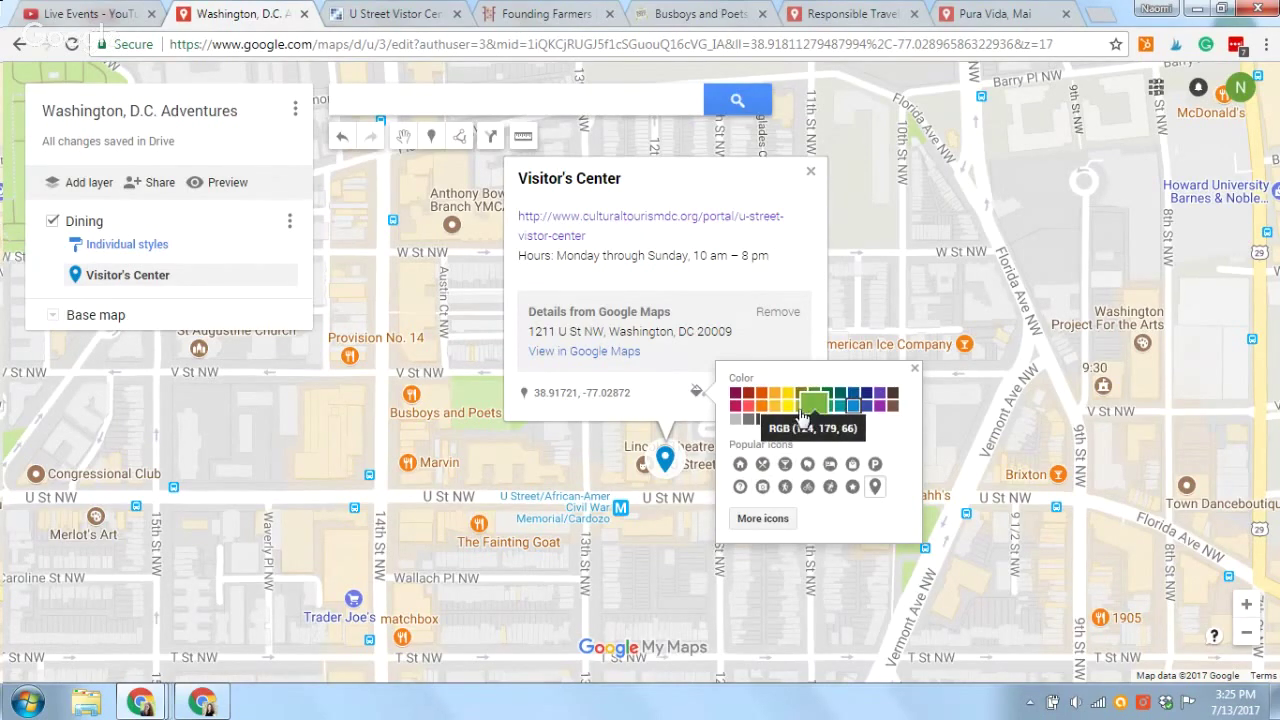
left_click(853, 394)
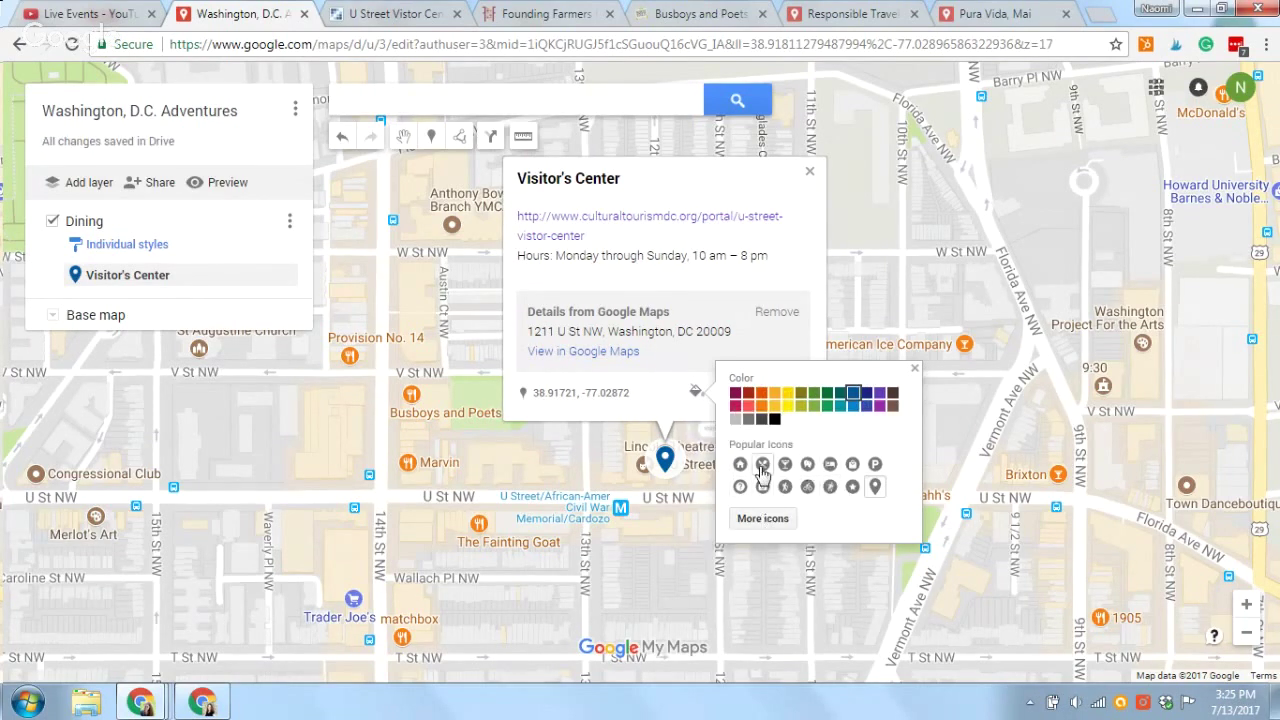
left_click(777, 518)
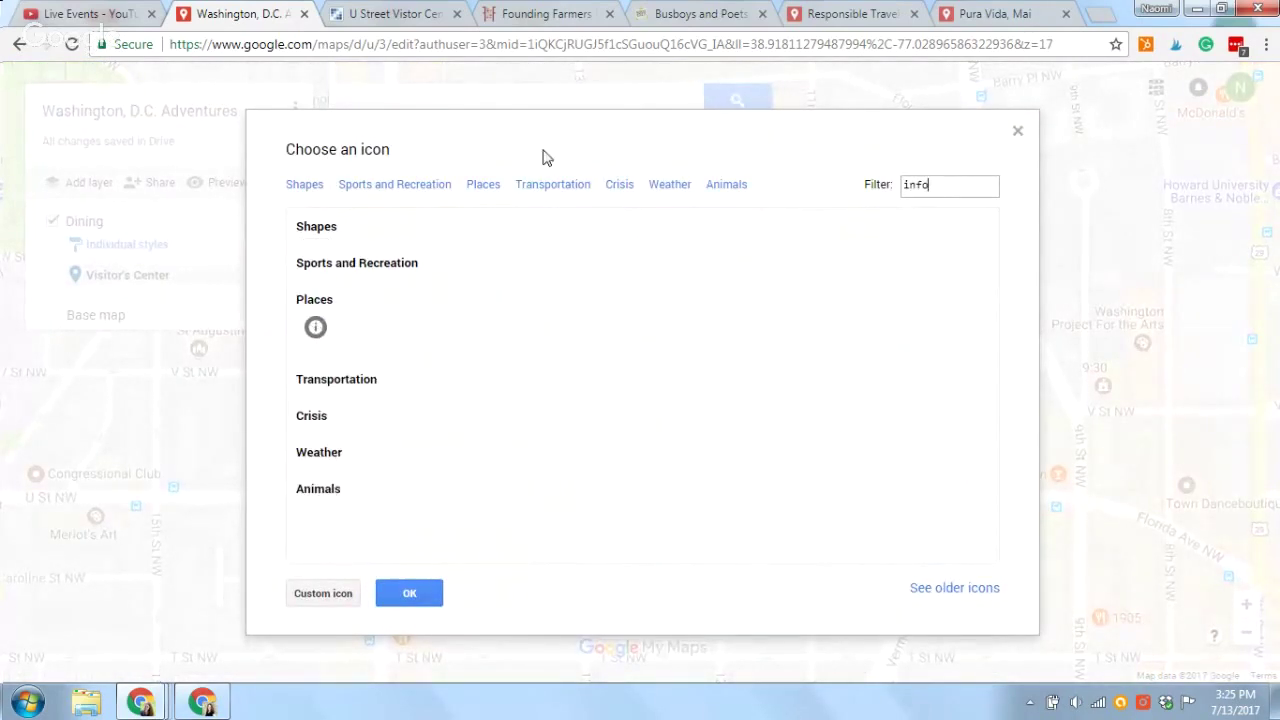
left_click(314, 335)
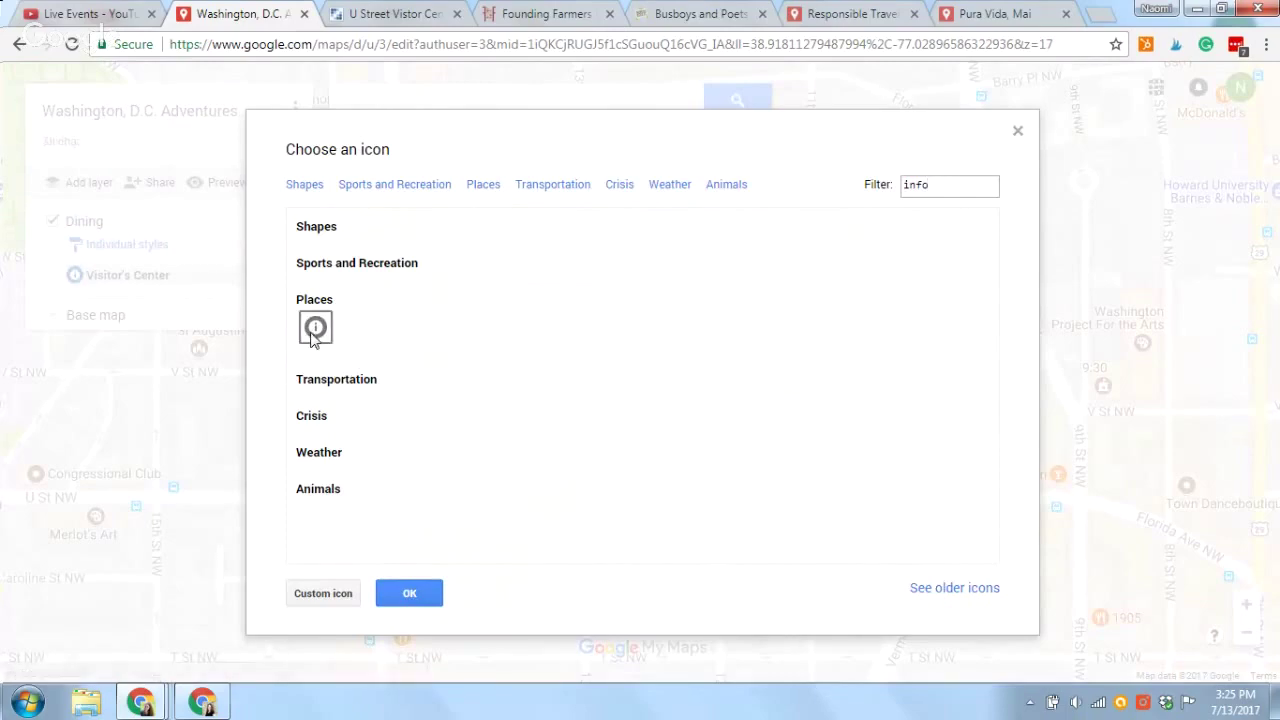
left_click(414, 598)
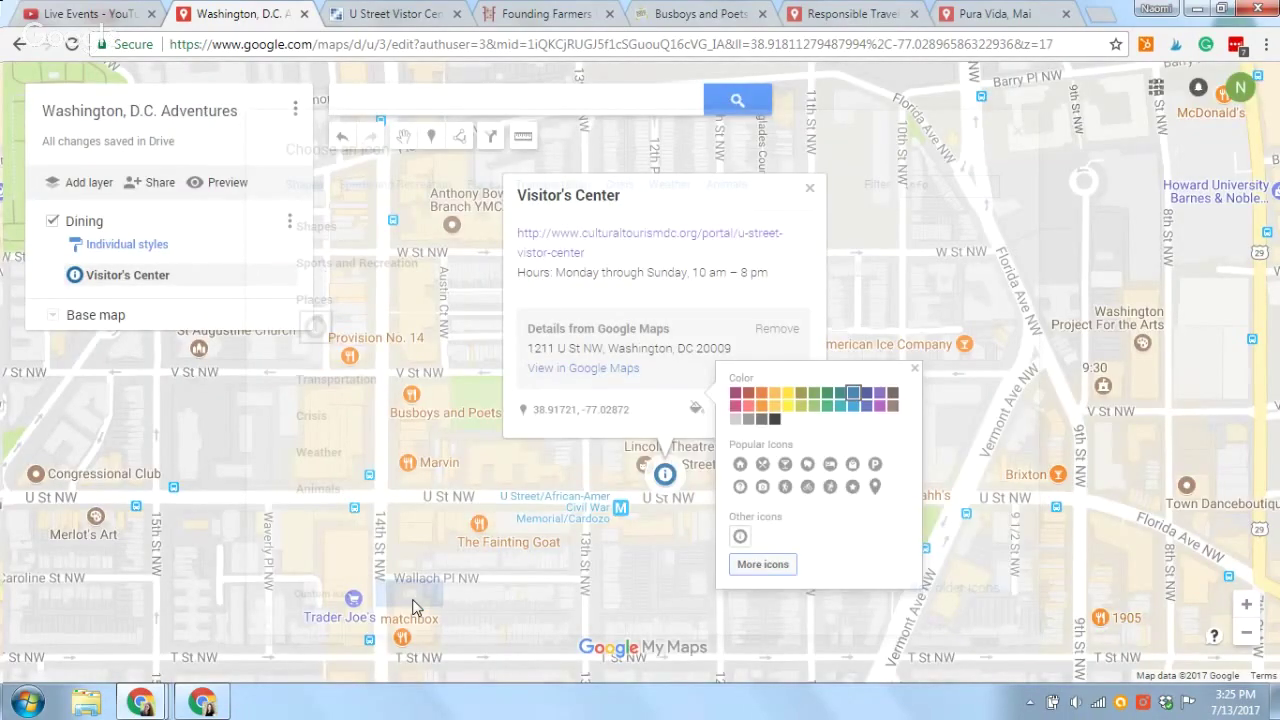
left_click(414, 605)
- Add a new layer to the map and name it "Things to Do"
left_click(1246, 632)
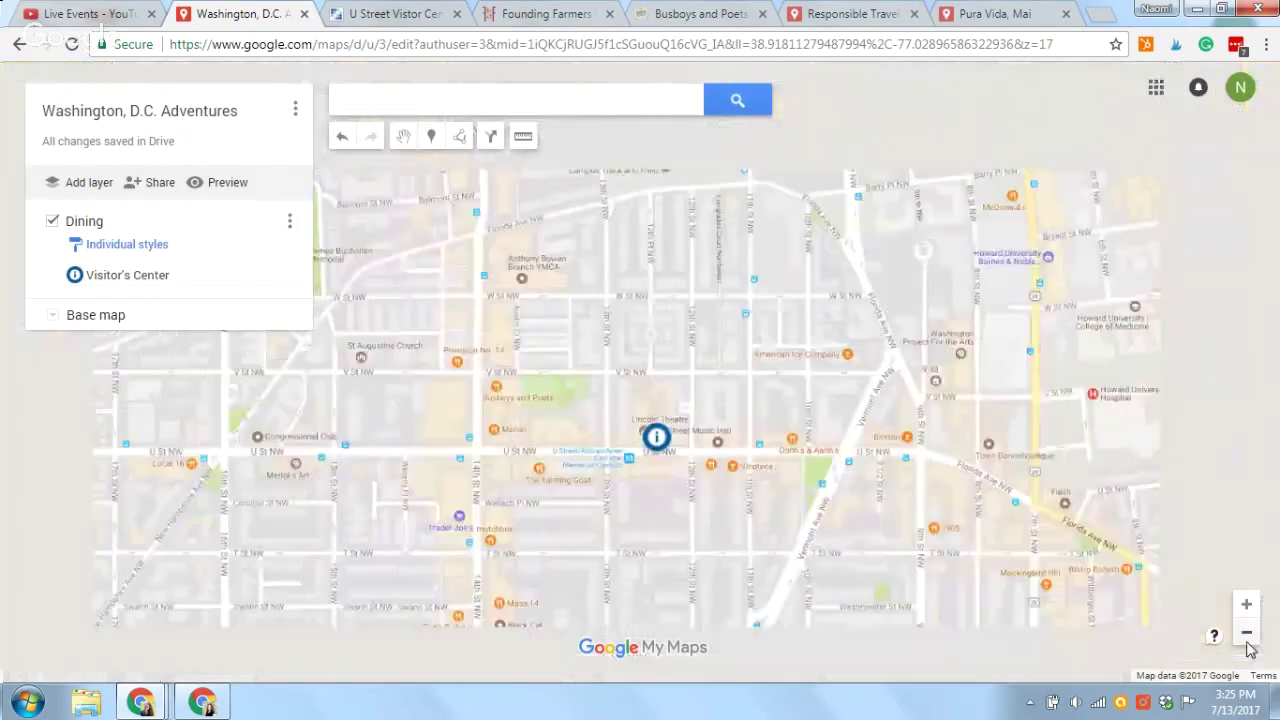
left_click(1246, 632)
left_click(1246, 632)
left_click(1246, 632)
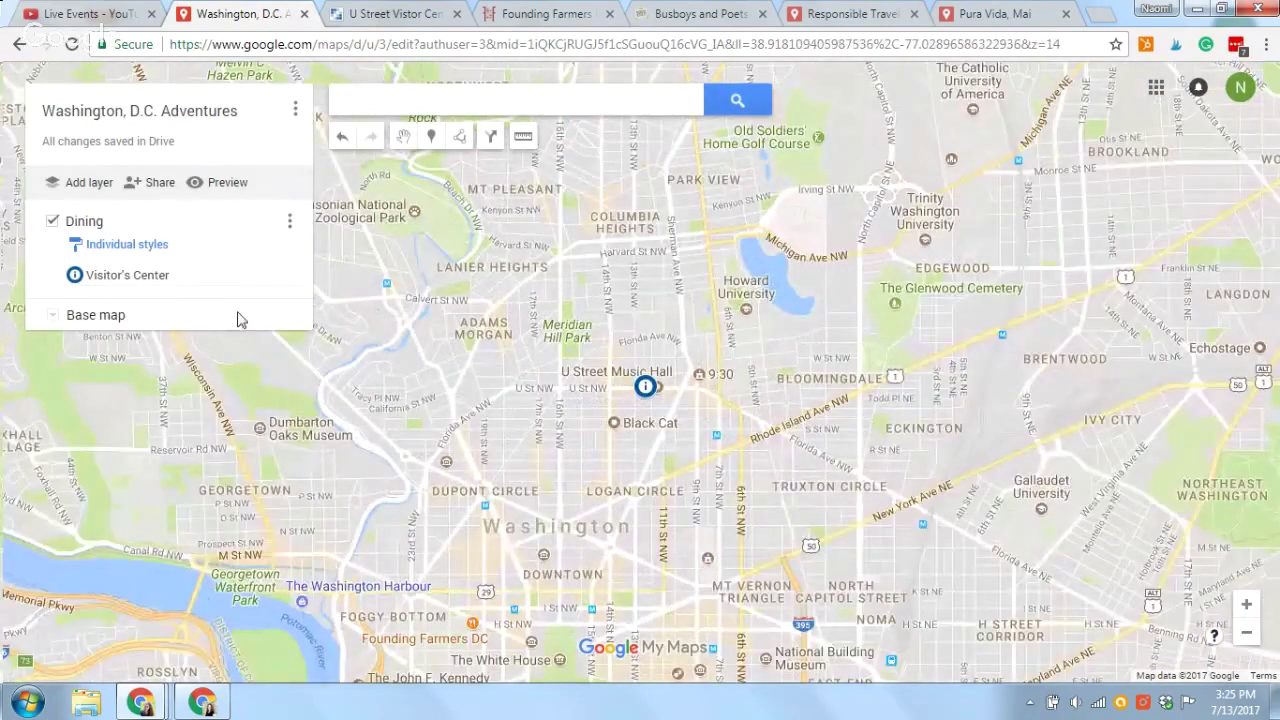
left_click_drag(432, 460, 450, 395)
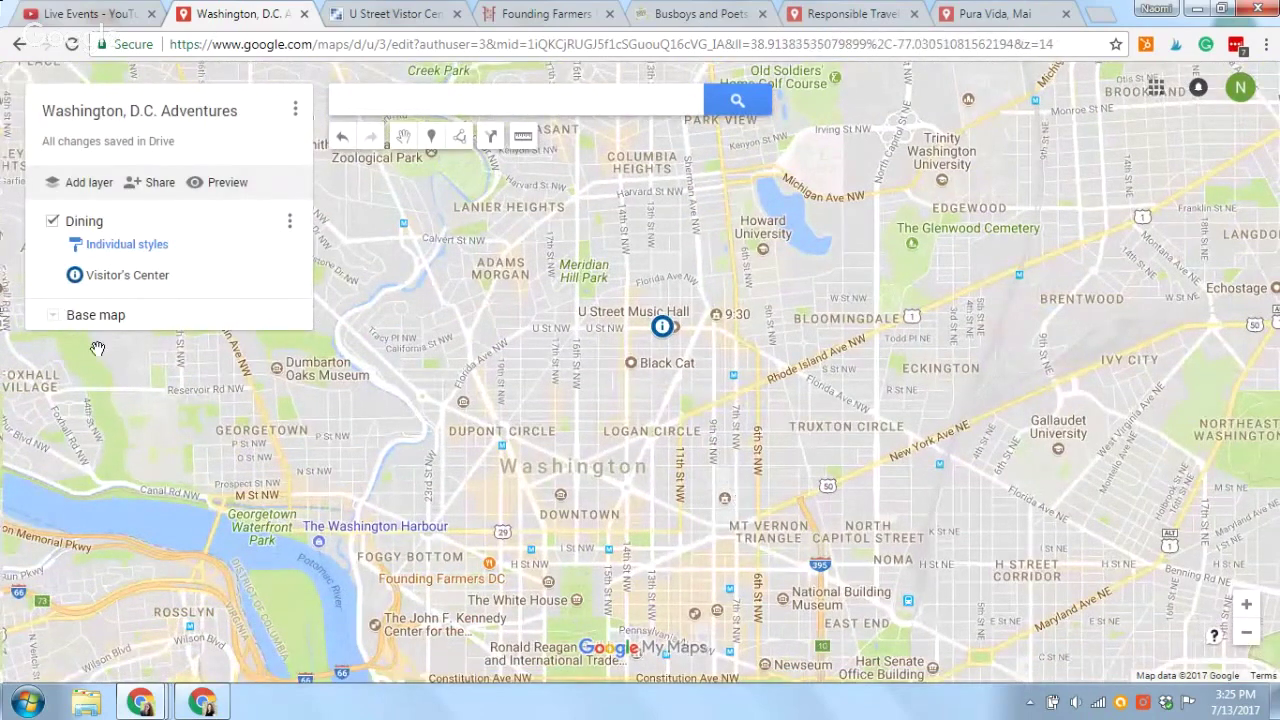
left_click(86, 190)
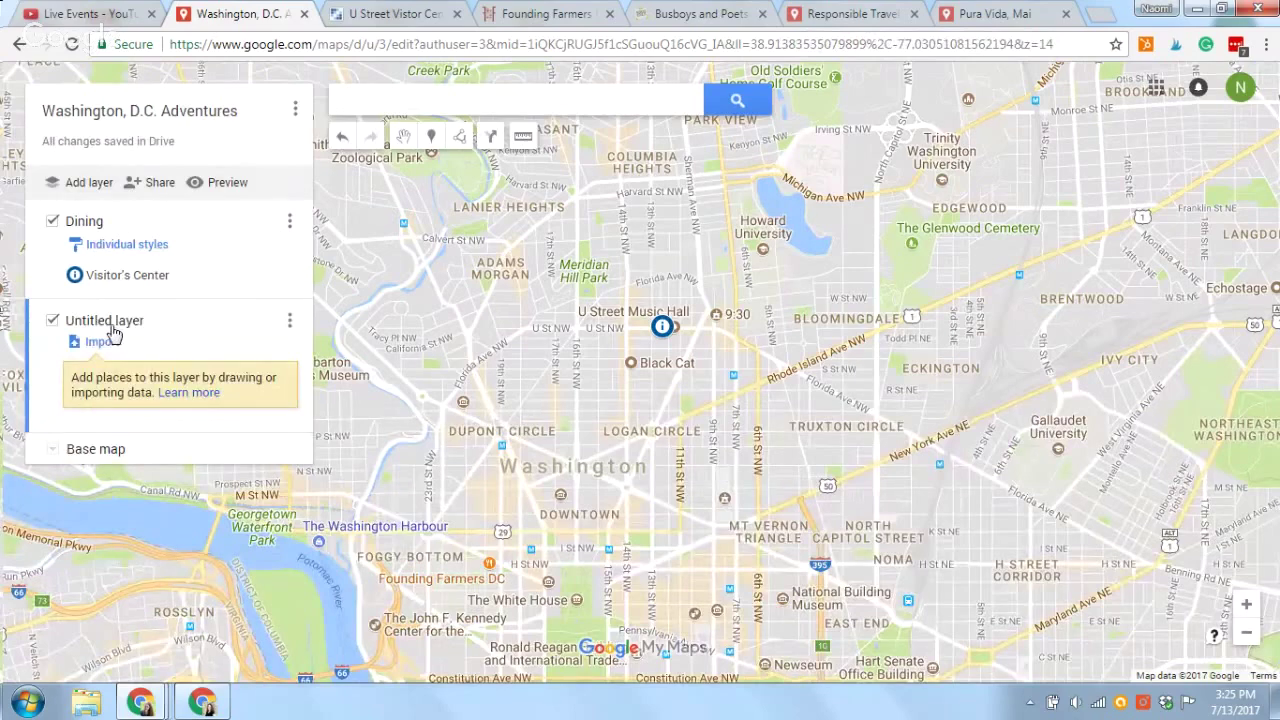
left_click(111, 330)
type("Things to Do")
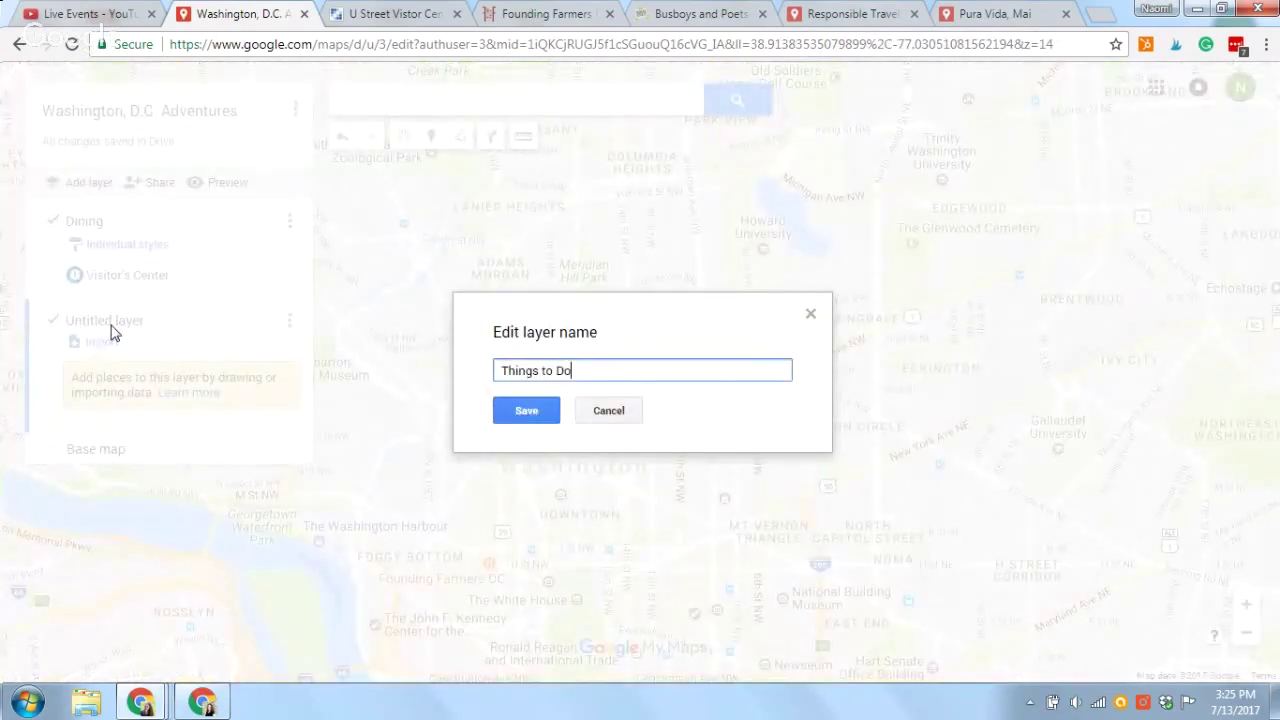
left_click(526, 410)
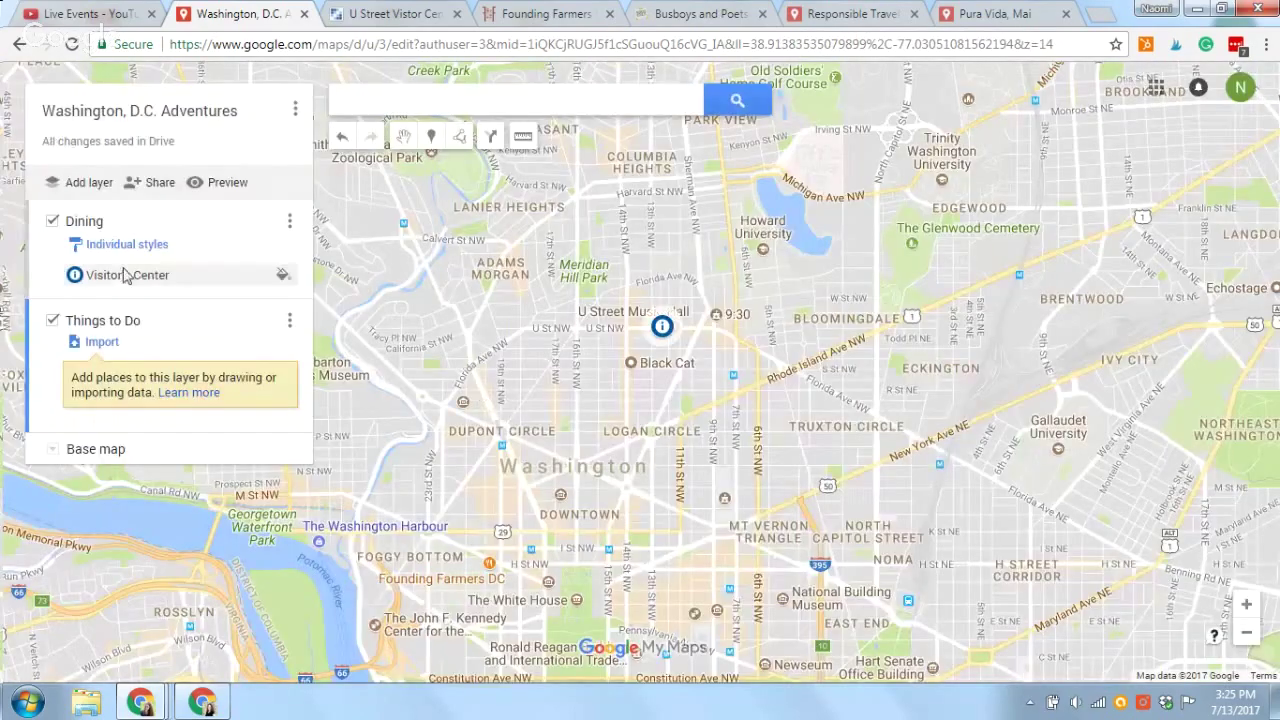
- Move the Visitor's Center place from the Dining layer to the Things to Do layer and close its details
left_click(127, 278)
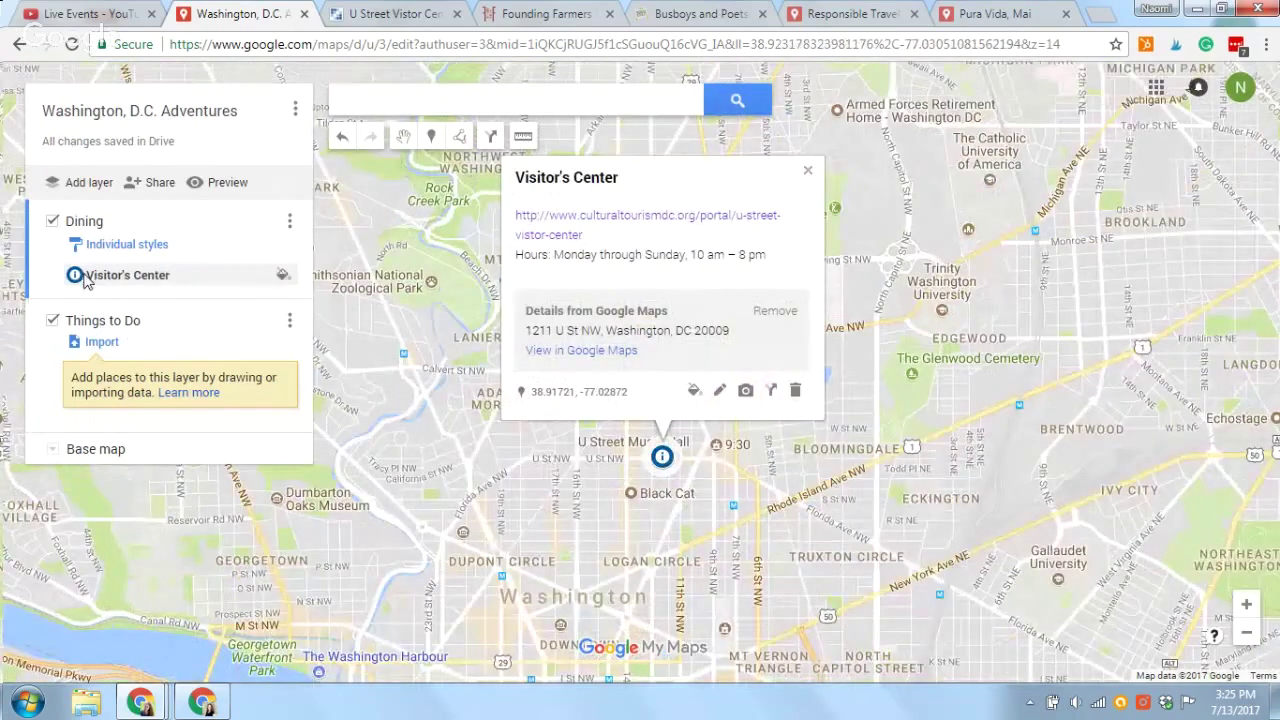
left_click_drag(120, 277, 92, 357)
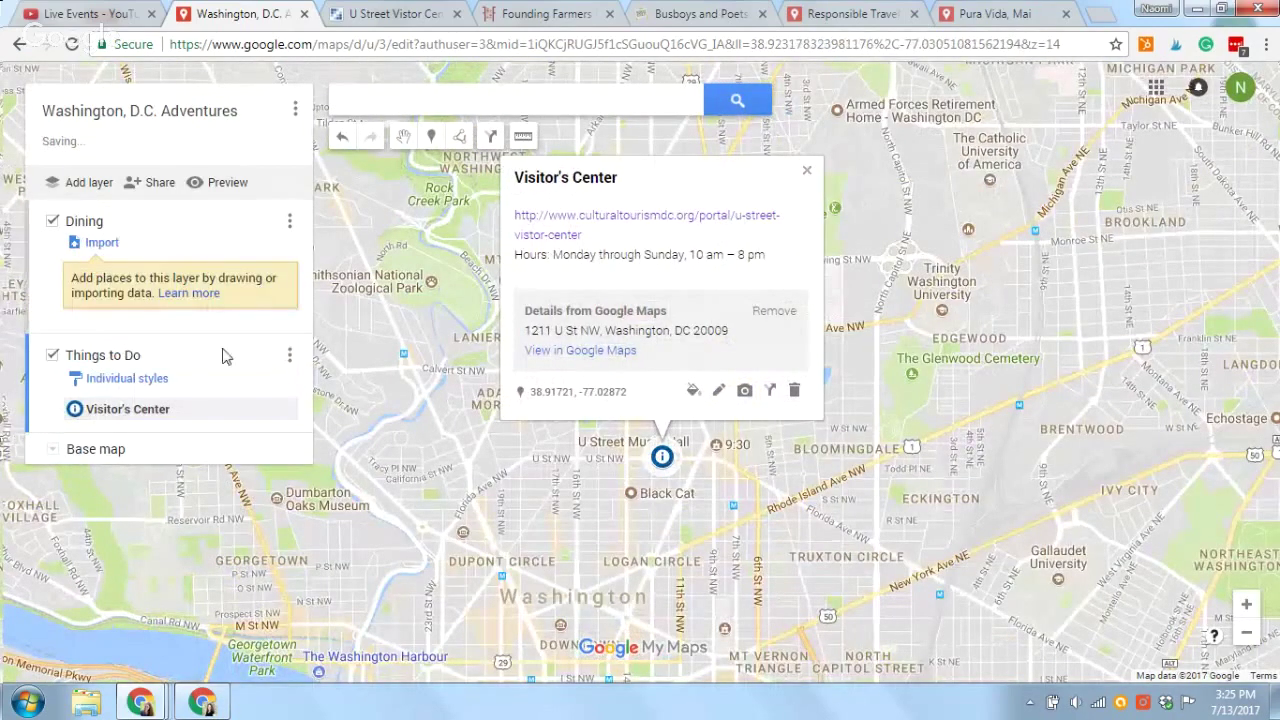
left_click(806, 176)
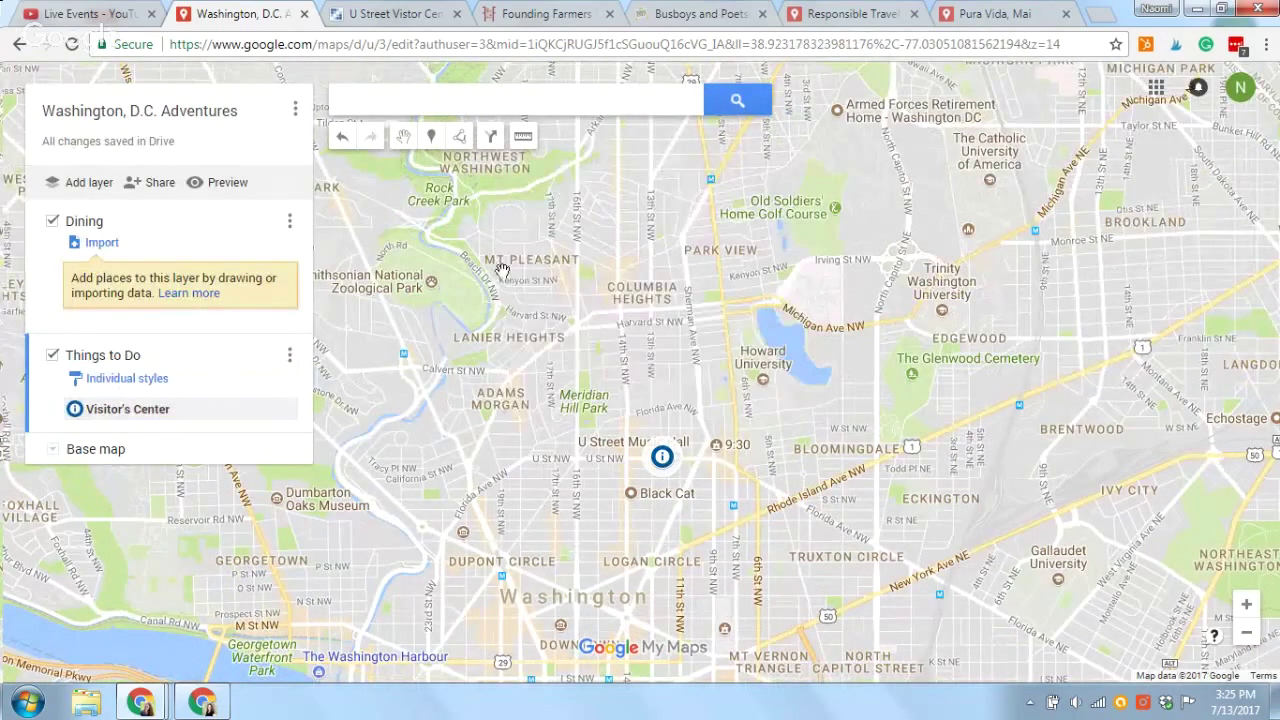
left_click(763, 357)
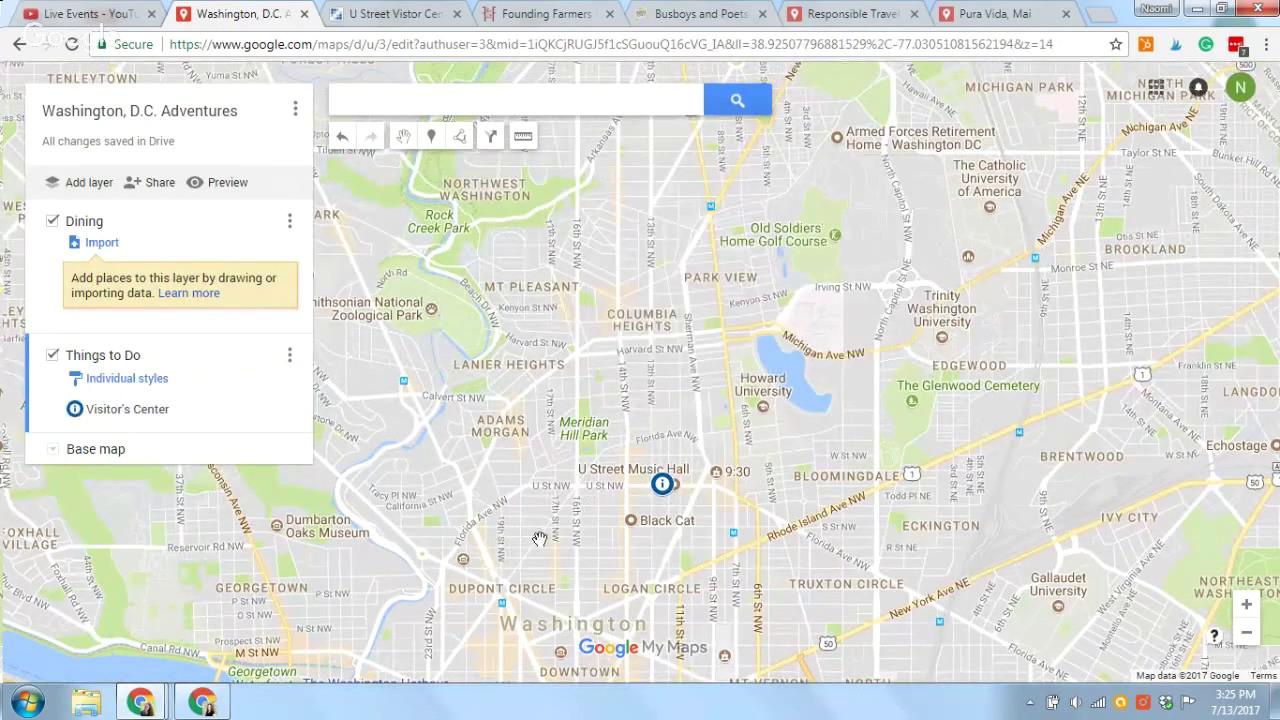
- Place the Busboys and Poets page ahead of the Founding Farmers page and look up the 14th & V location's address and hours
left_click_drag(535, 515, 535, 418)
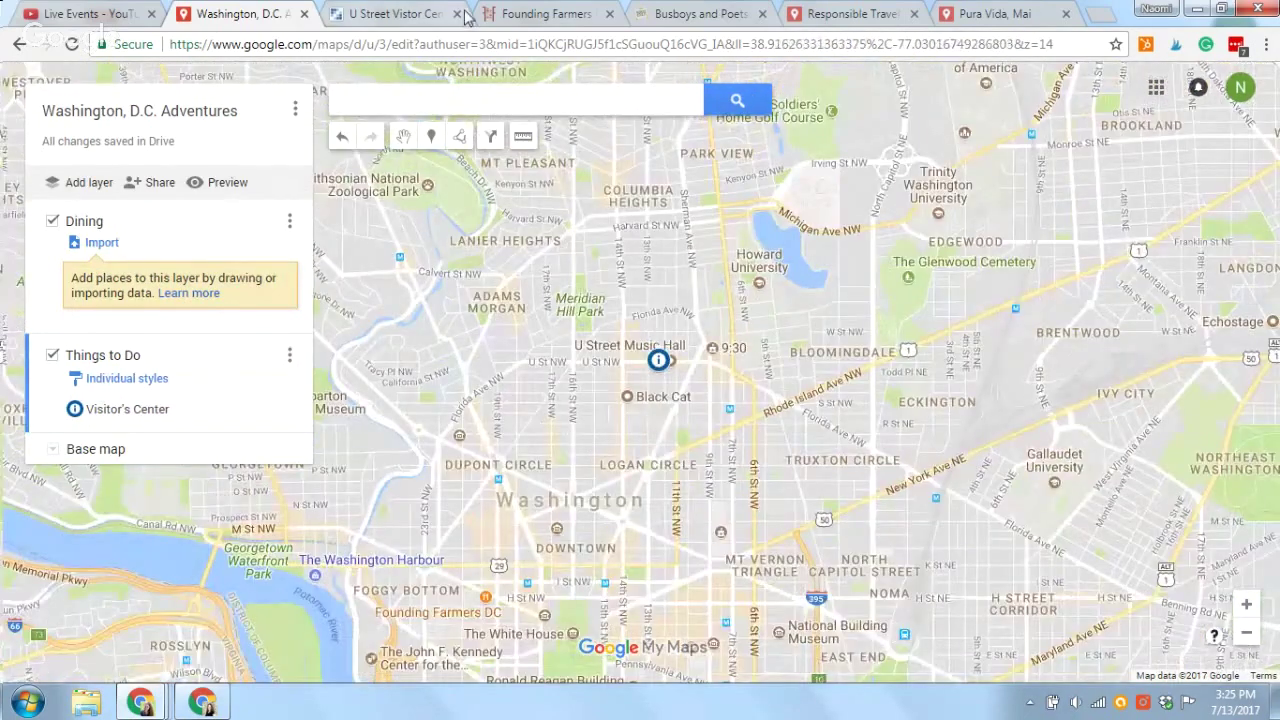
left_click_drag(760, 8, 560, 12)
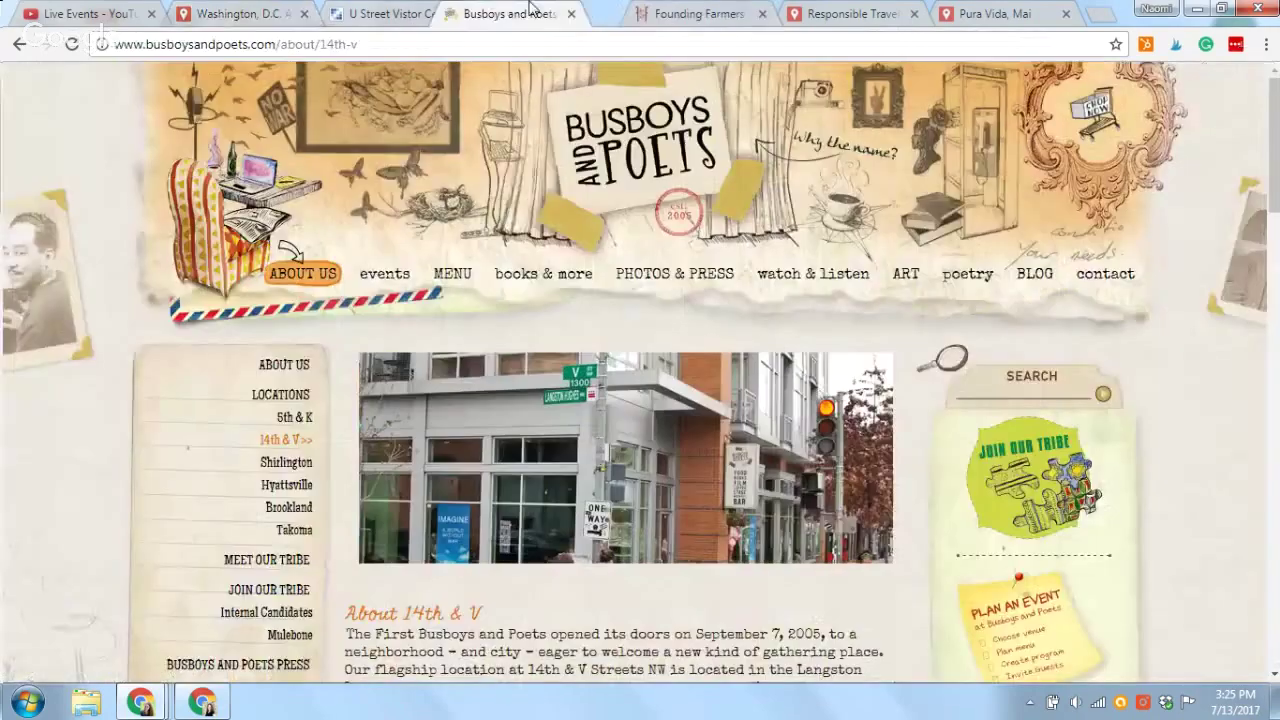
left_click_drag(1275, 92, 1276, 384)
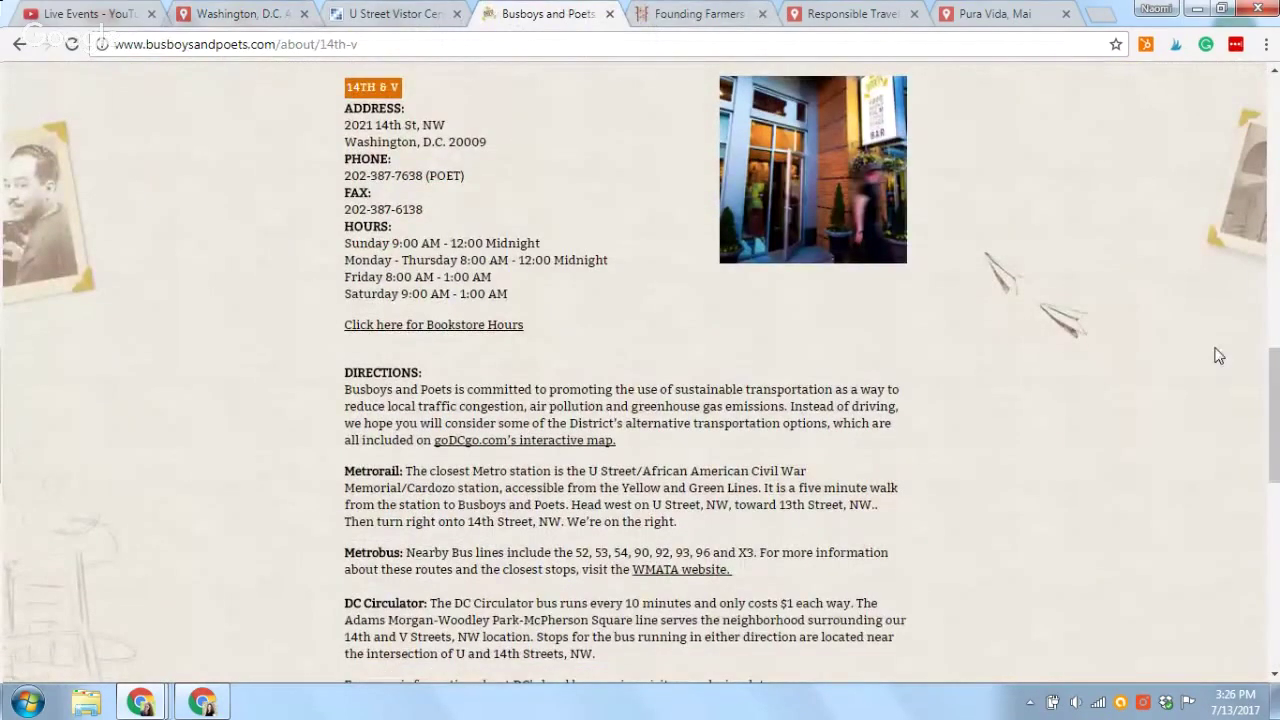
- Search the map for "busboys and poets", add the 14th Street Northwest location and move it to the Dining layer
left_click(238, 14)
left_click(469, 94)
type("bus")
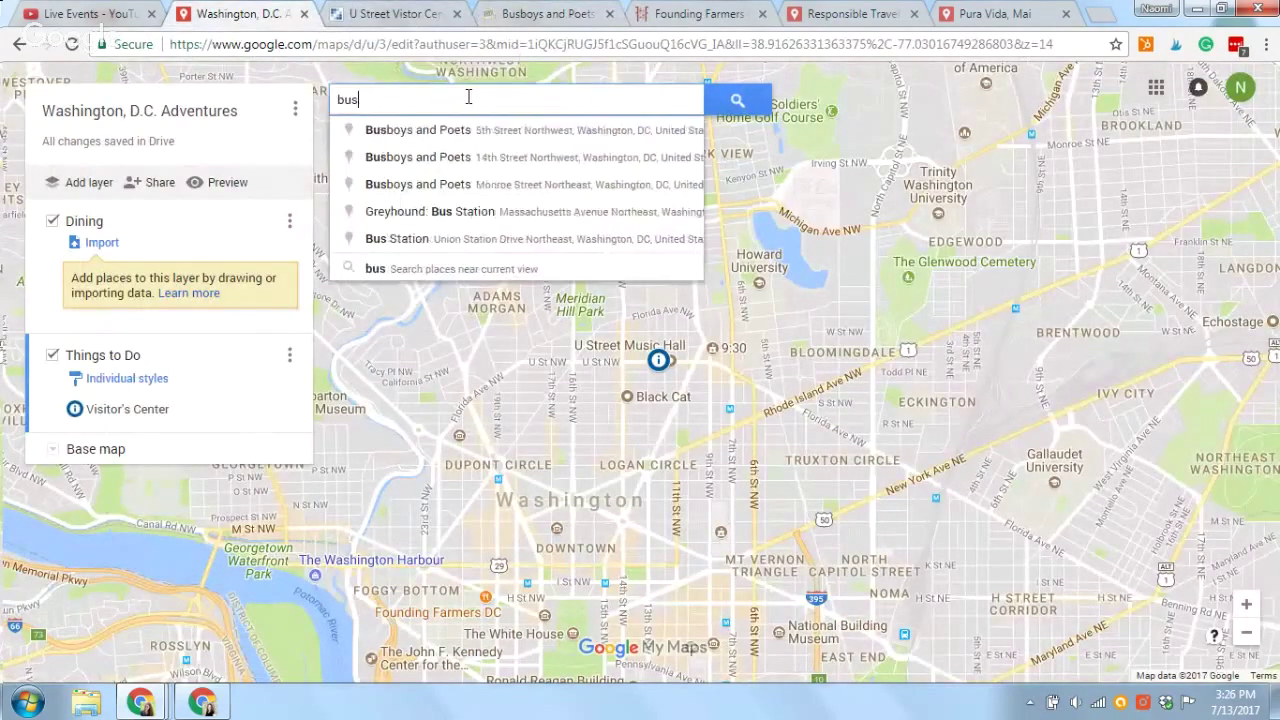
type("boys an")
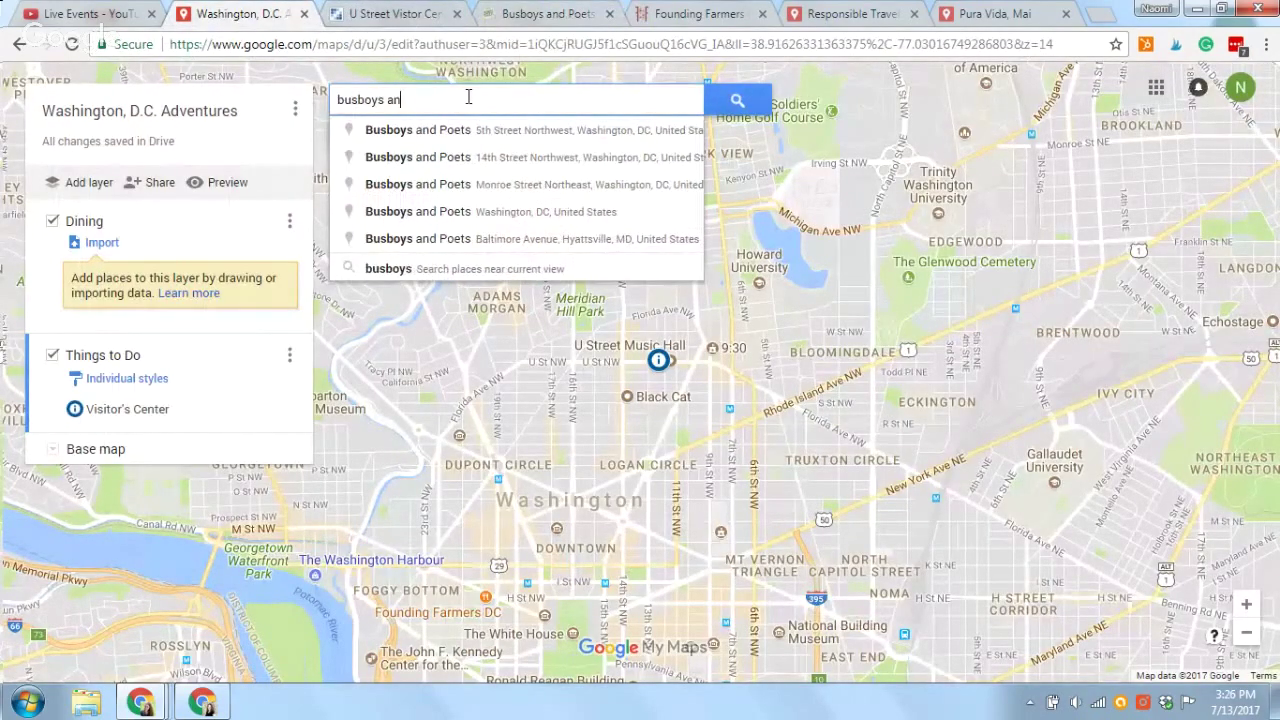
type("d poets")
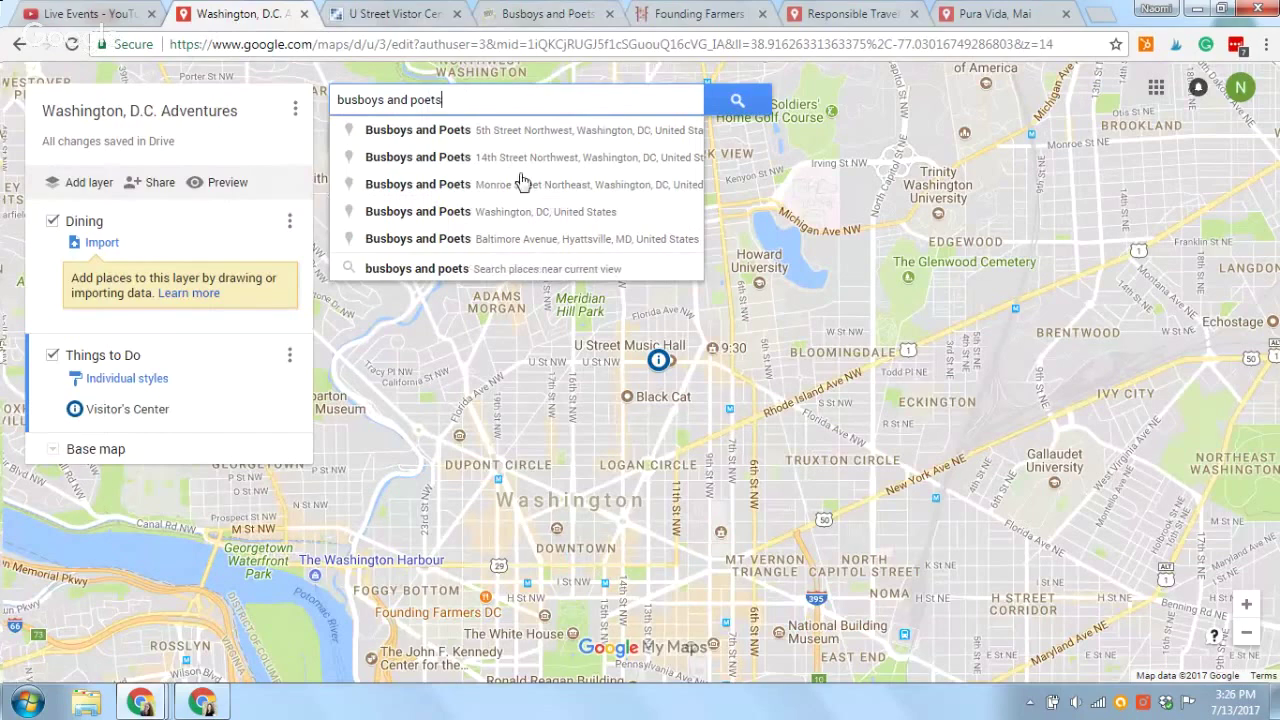
left_click(580, 162)
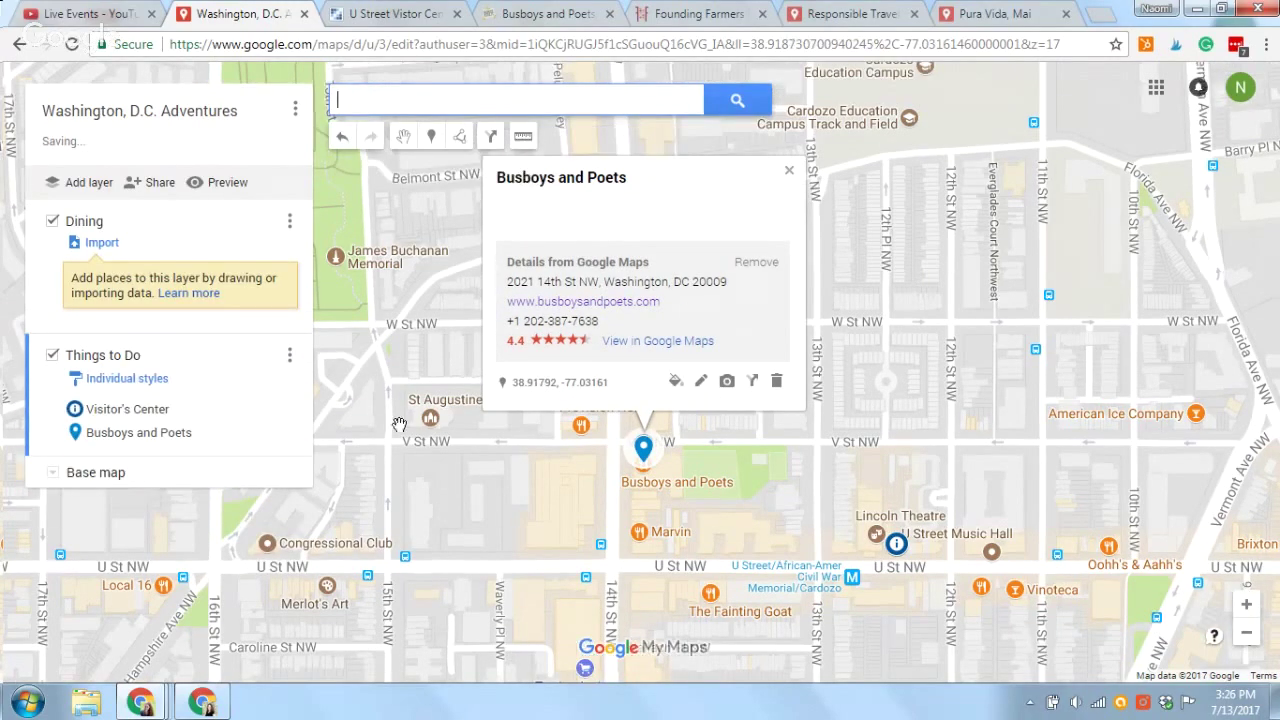
left_click_drag(117, 436, 138, 276)
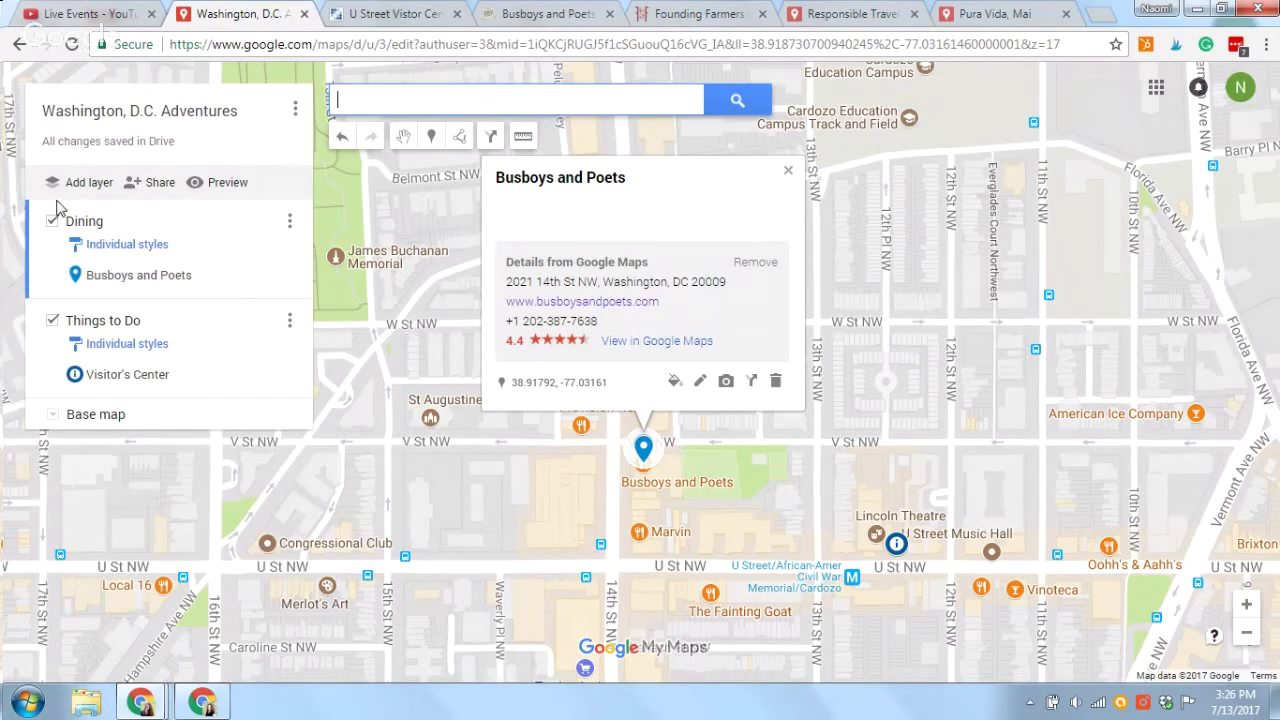
- Style the Busboys and Poets marker light orange with the restaurant icon
left_click(672, 386)
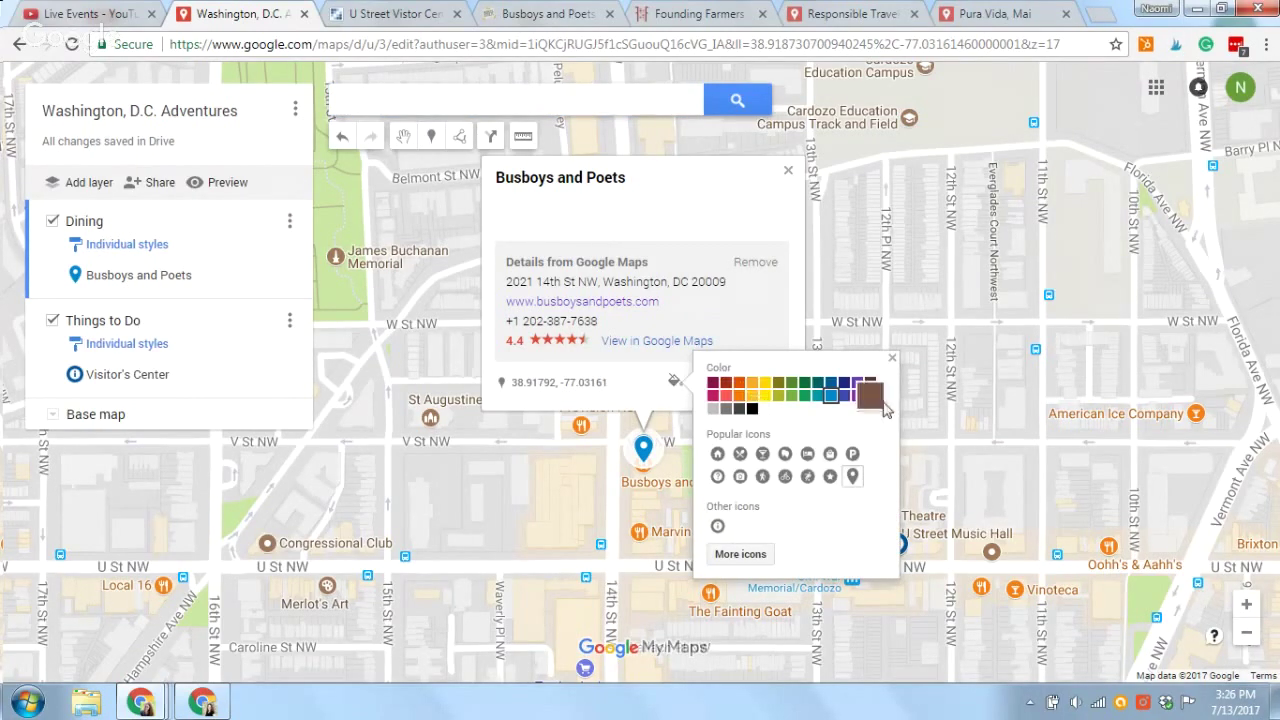
left_click(747, 383)
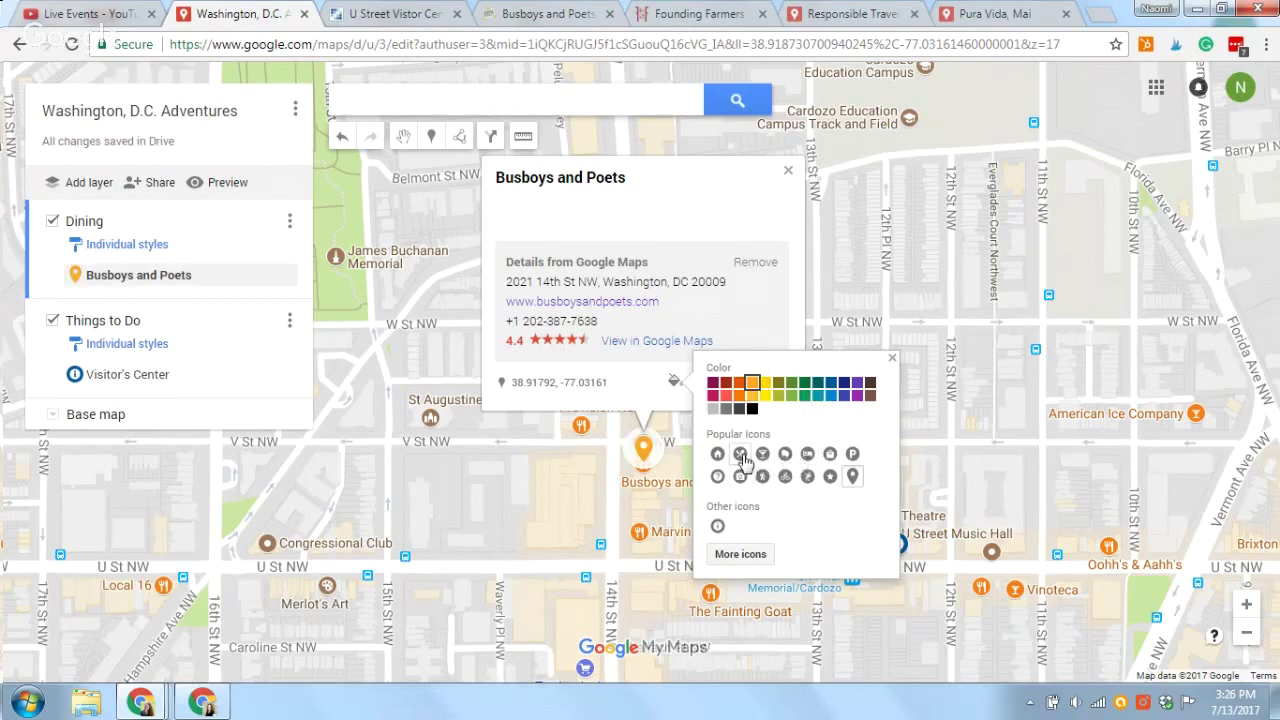
left_click(741, 455)
left_click(518, 500)
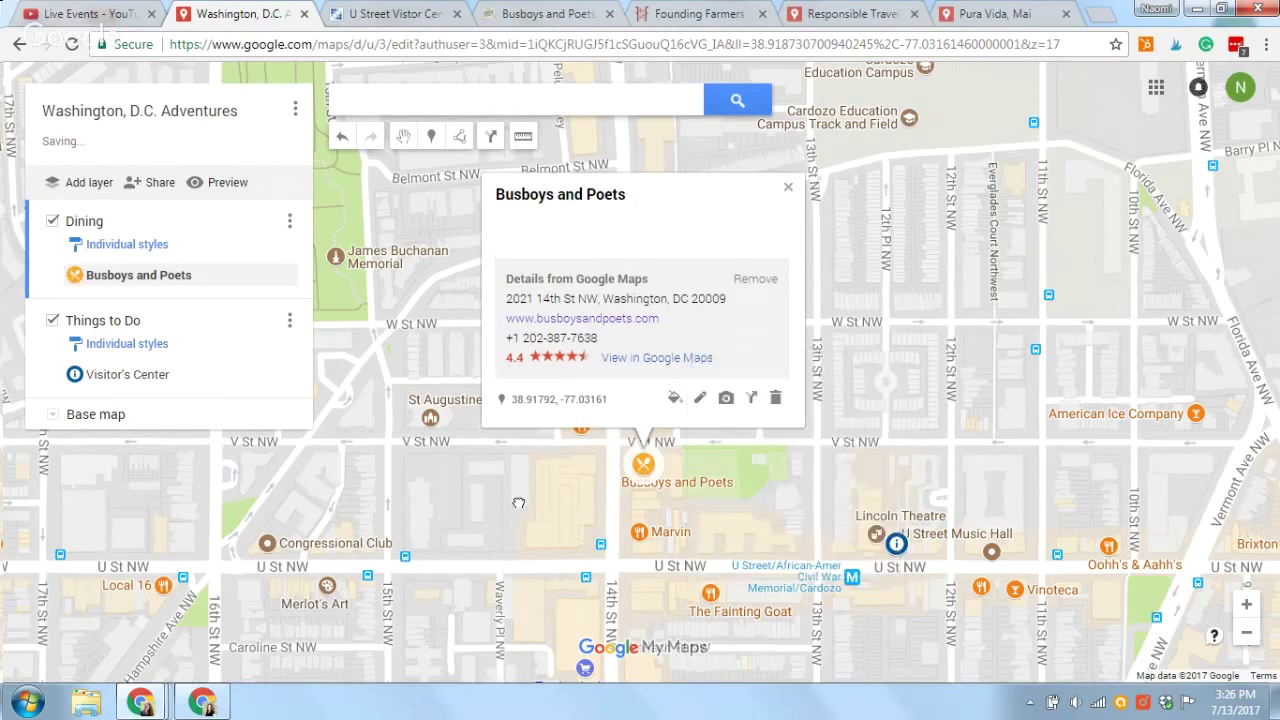
- Copy the restaurant's street address from the Founding Farmers DC web page
left_click(1246, 633)
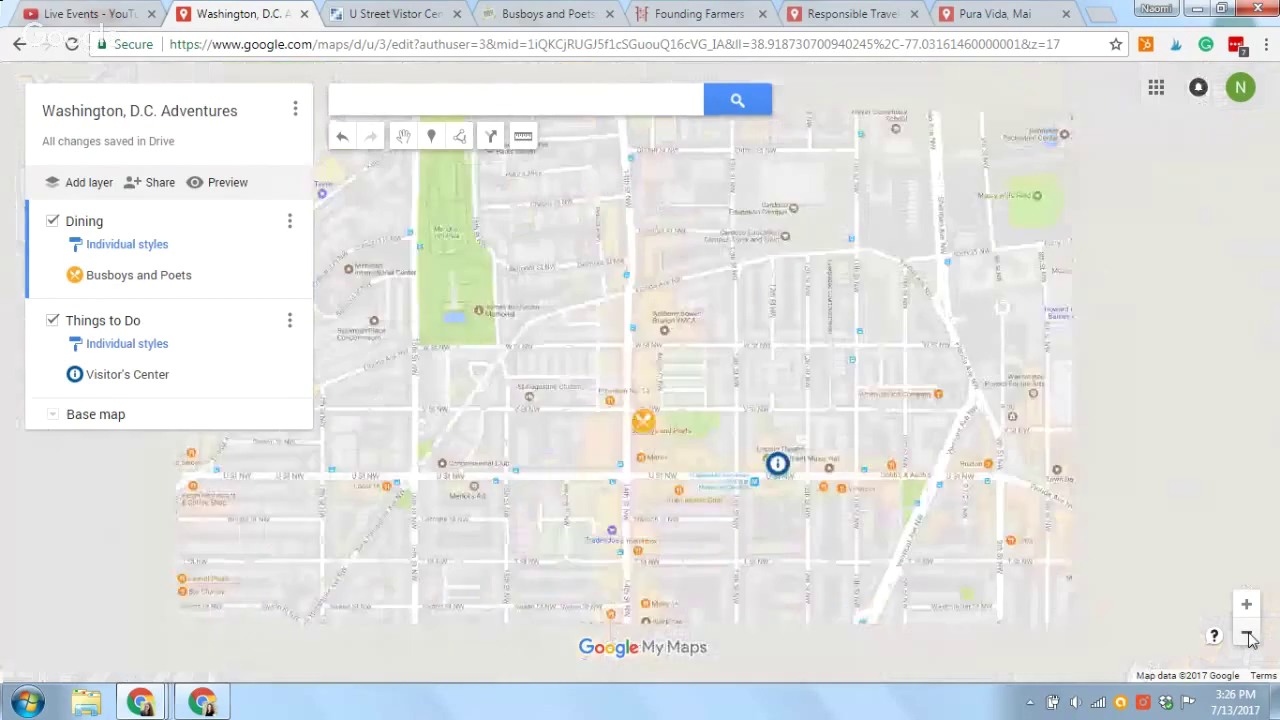
double_click(1247, 635)
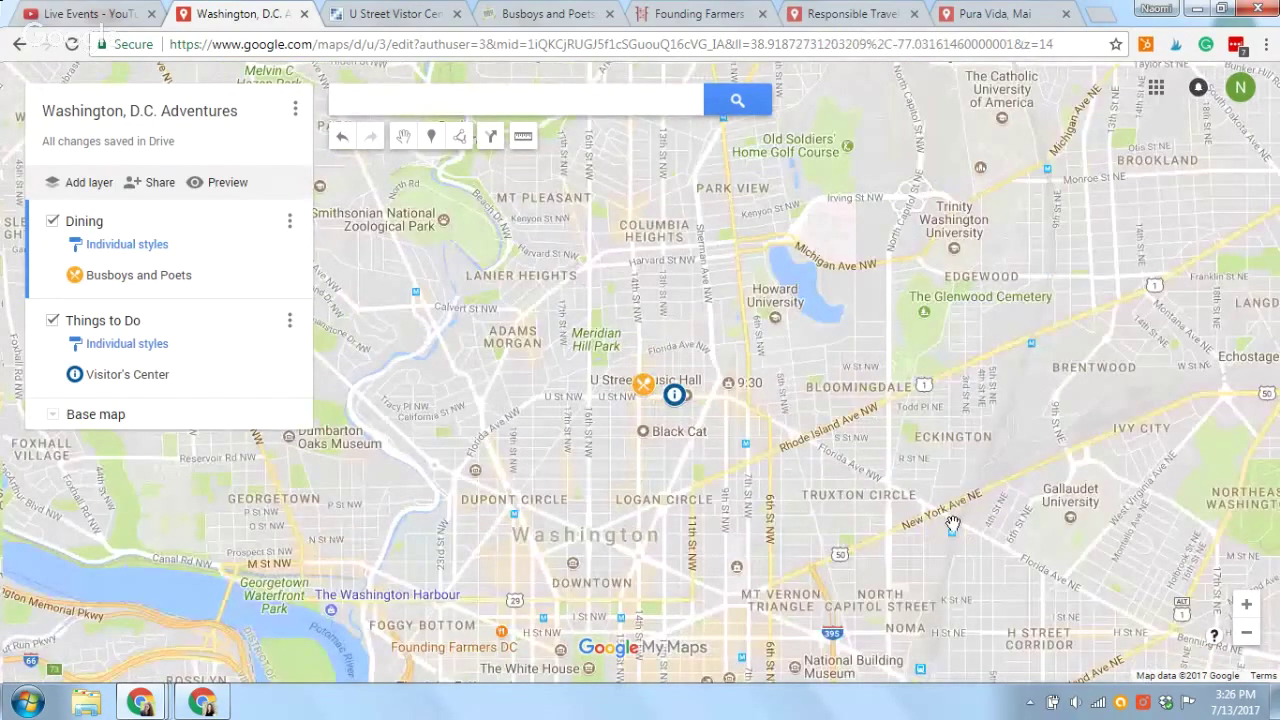
left_click_drag(952, 525, 952, 405)
left_click(698, 13)
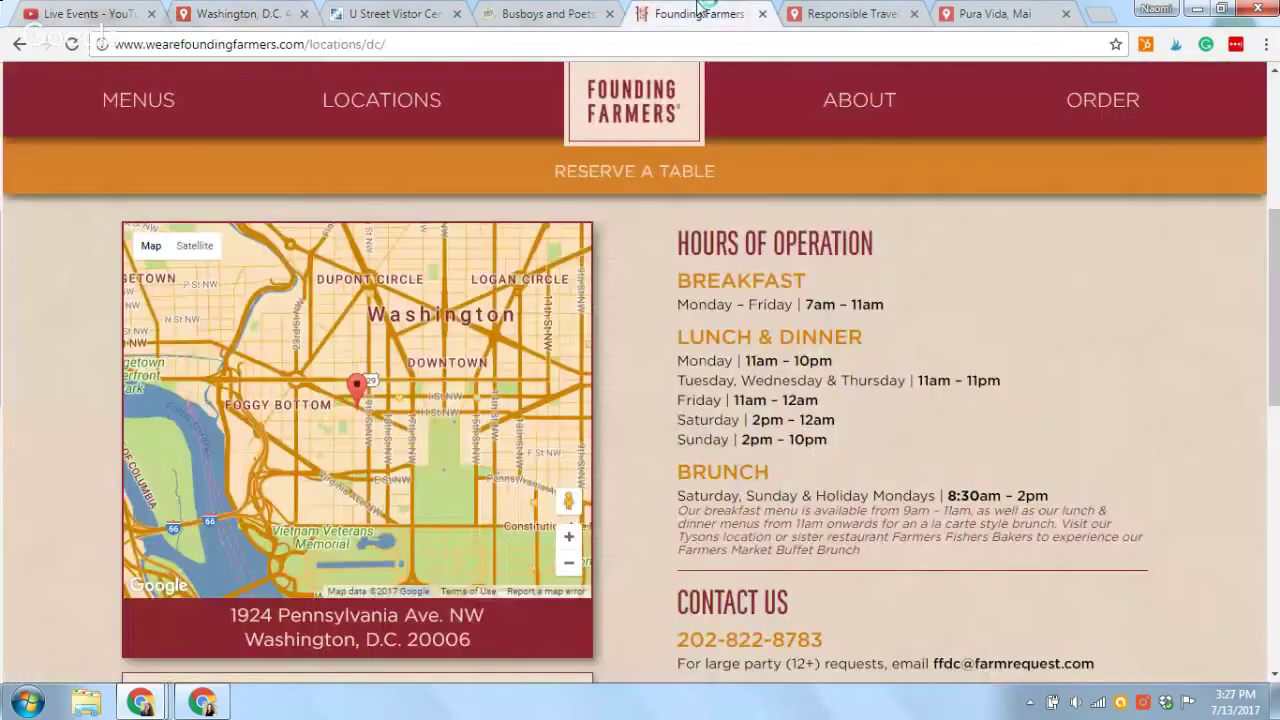
scroll(1278, 276, "up", 7)
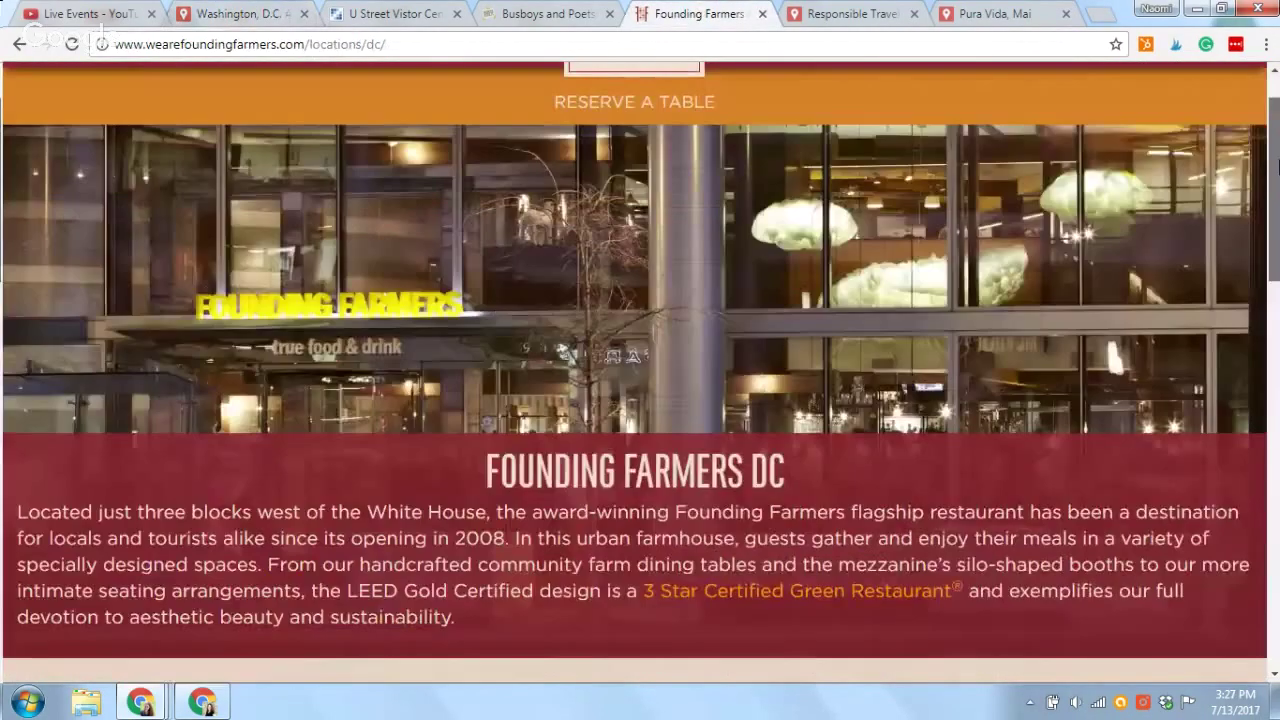
scroll(1278, 276, "down", 7)
left_click_drag(1278, 276, 1278, 327)
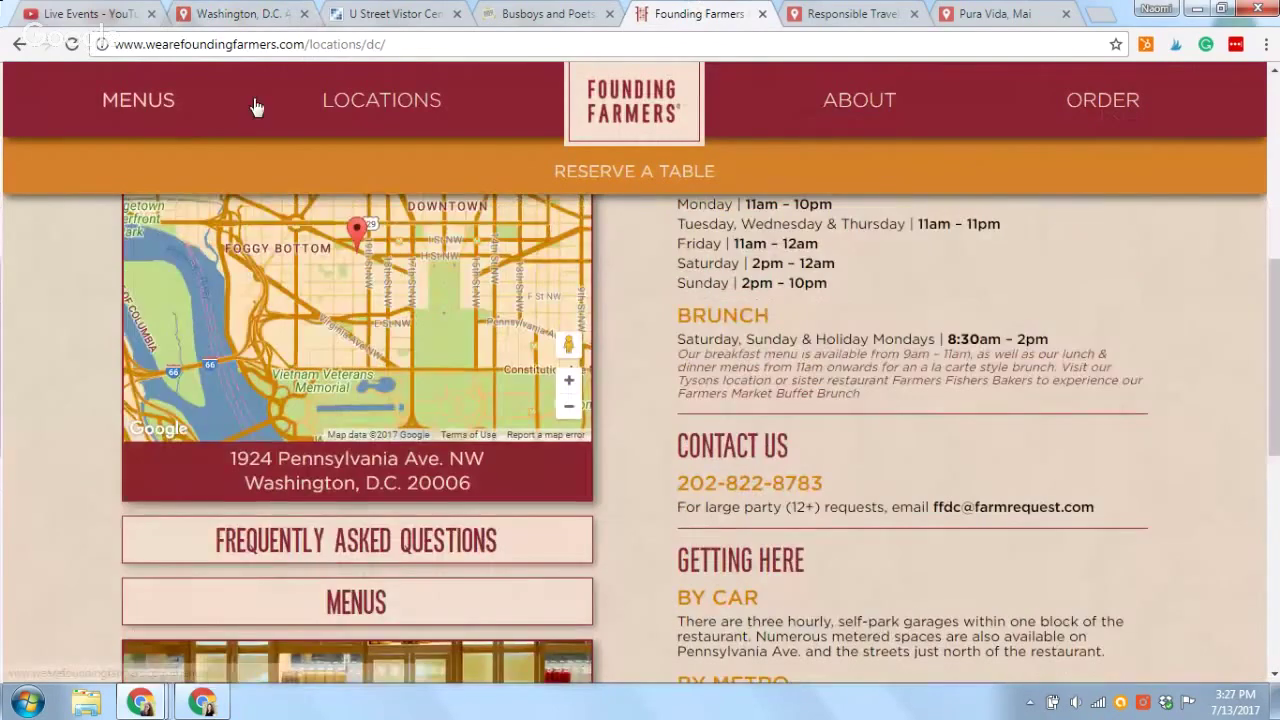
left_click_drag(226, 459, 487, 457)
key("ctrl+c")
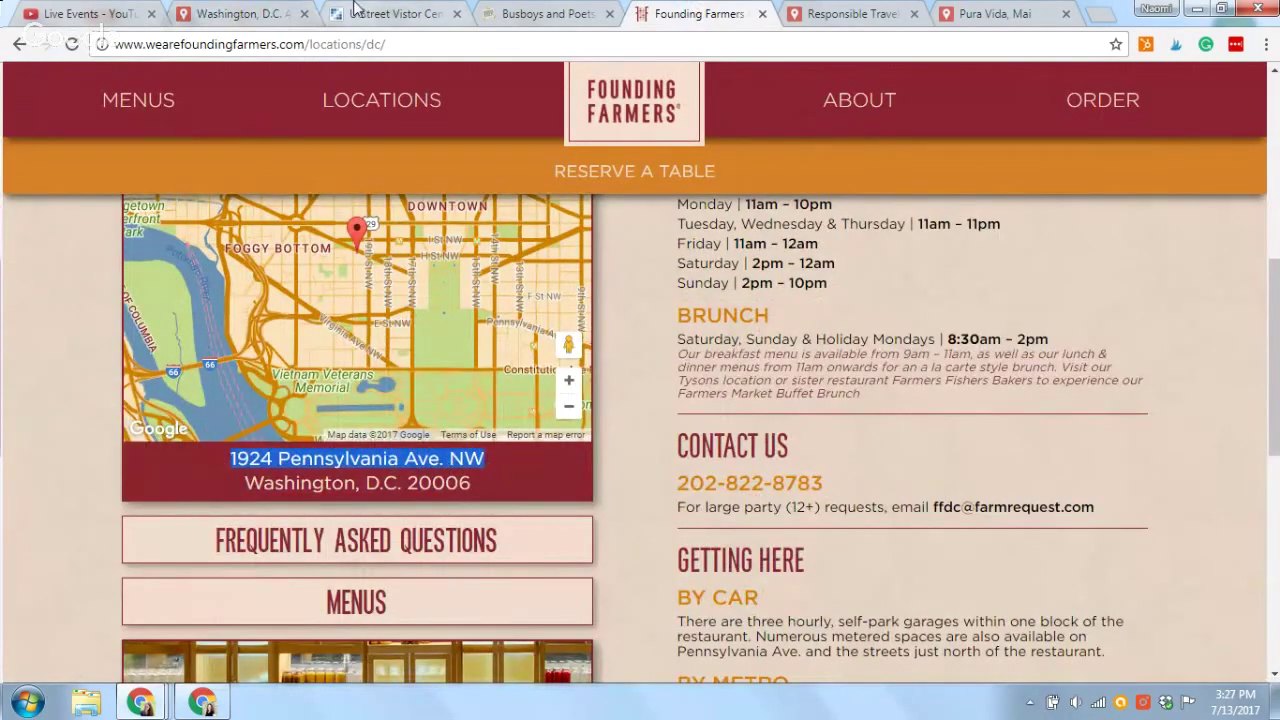
- Search the map for the street address copied from the Founding Farmers site and pick the Northwest Washington match
left_click(262, 13)
key("ctrl+v")
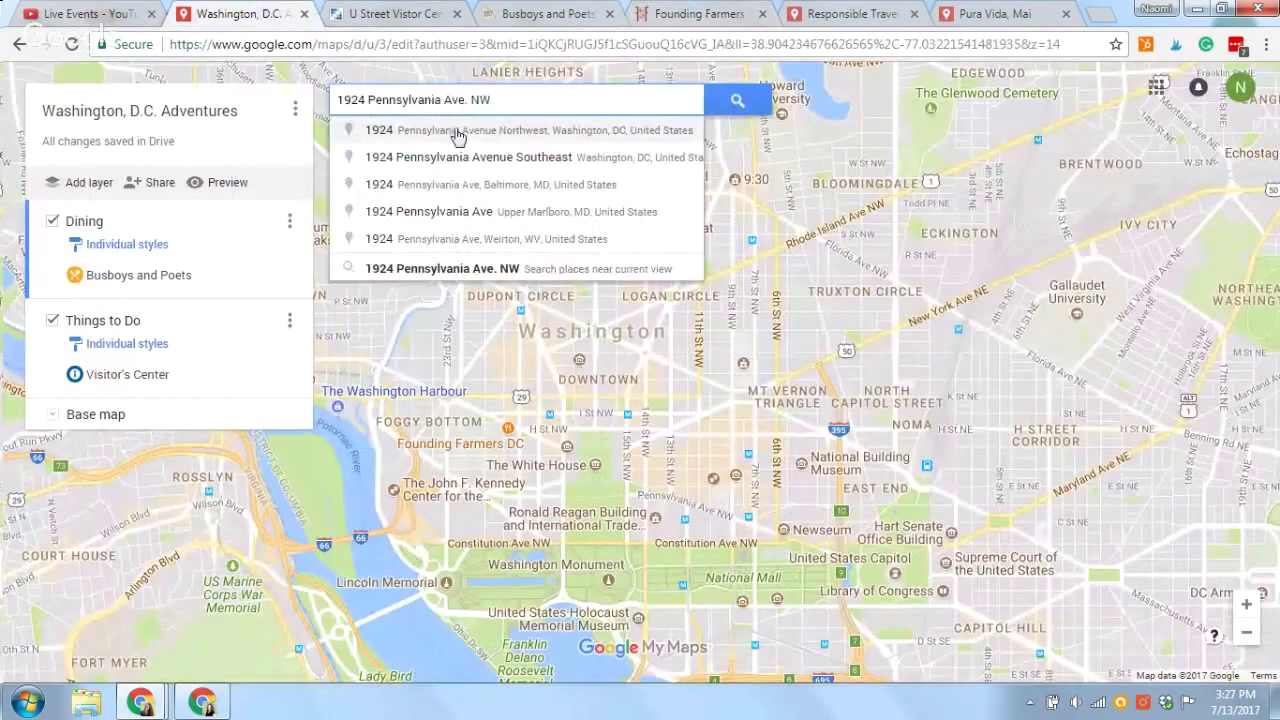
left_click(457, 132)
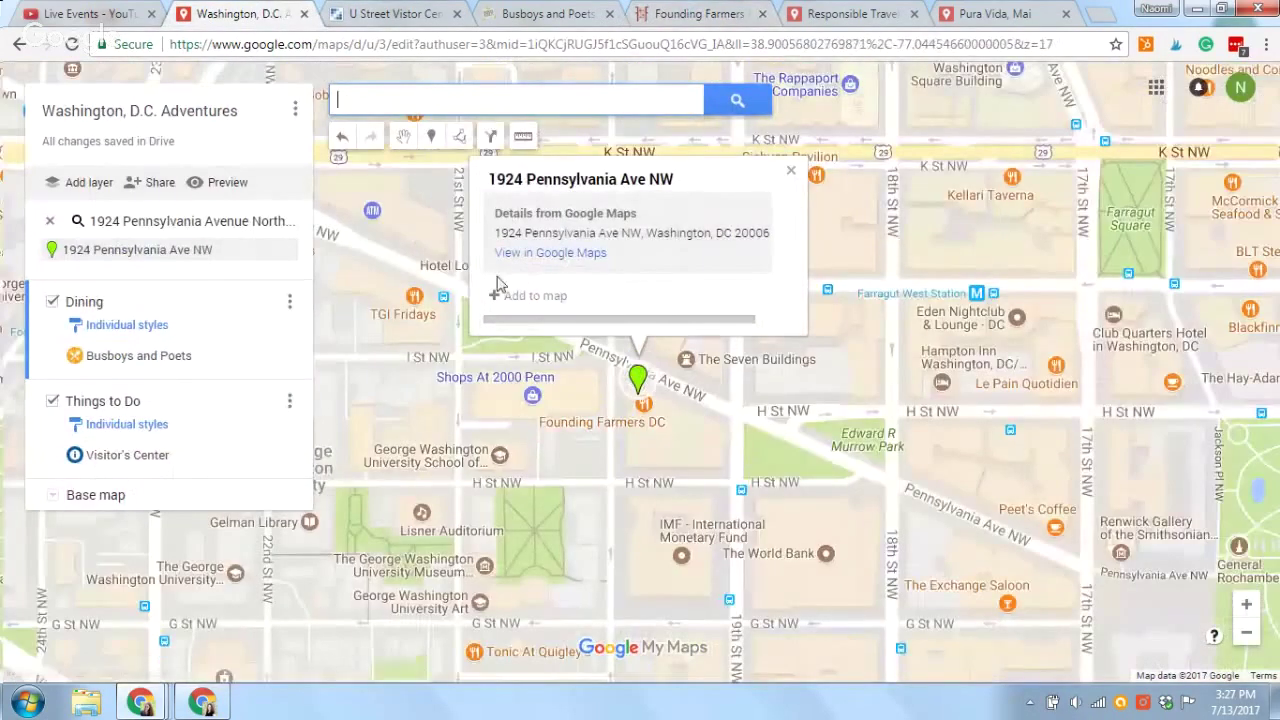
- Add the Founding Farmers DC place to the Dining layer and style its marker light orange with the restaurant icon
left_click(557, 93)
left_click(640, 431)
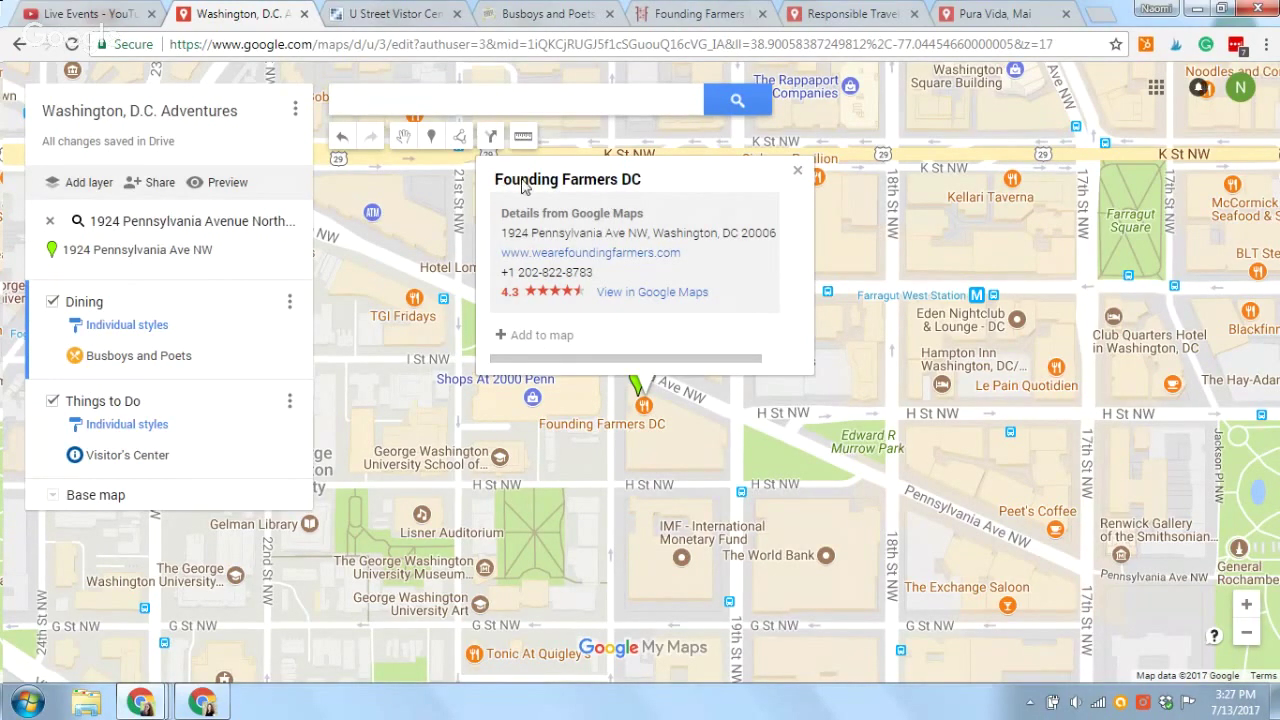
left_click(508, 334)
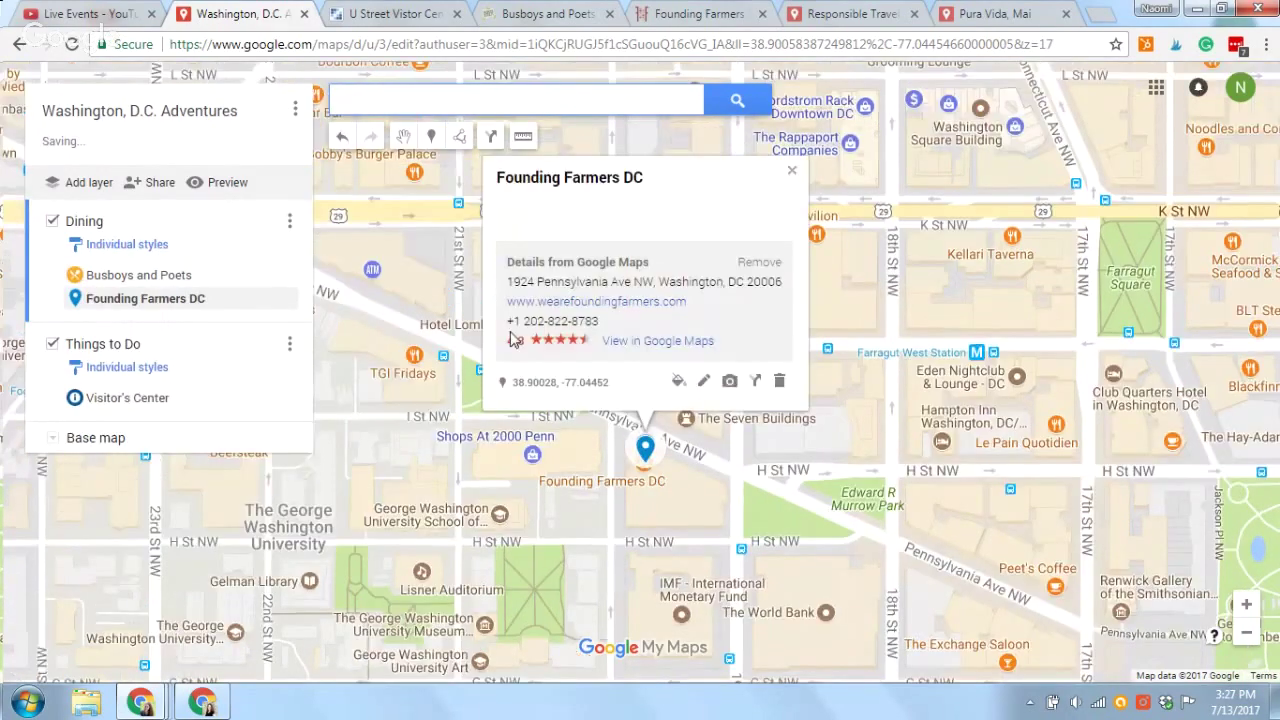
left_click(677, 384)
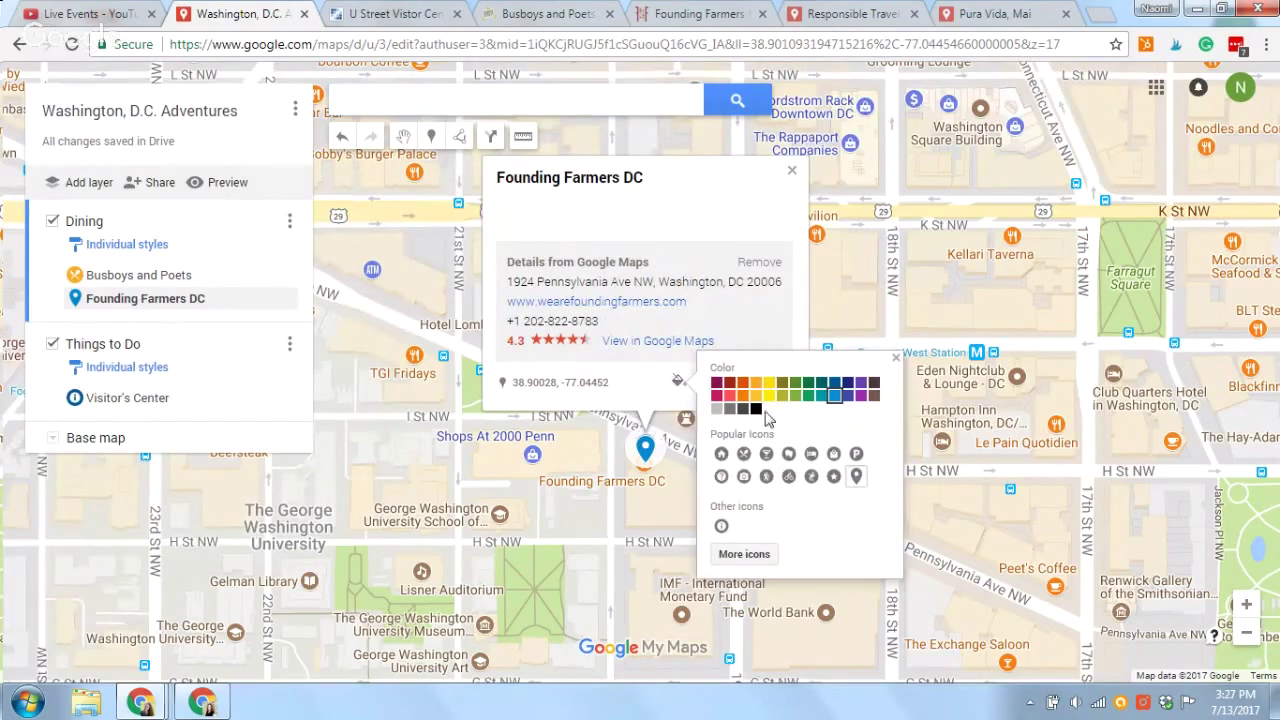
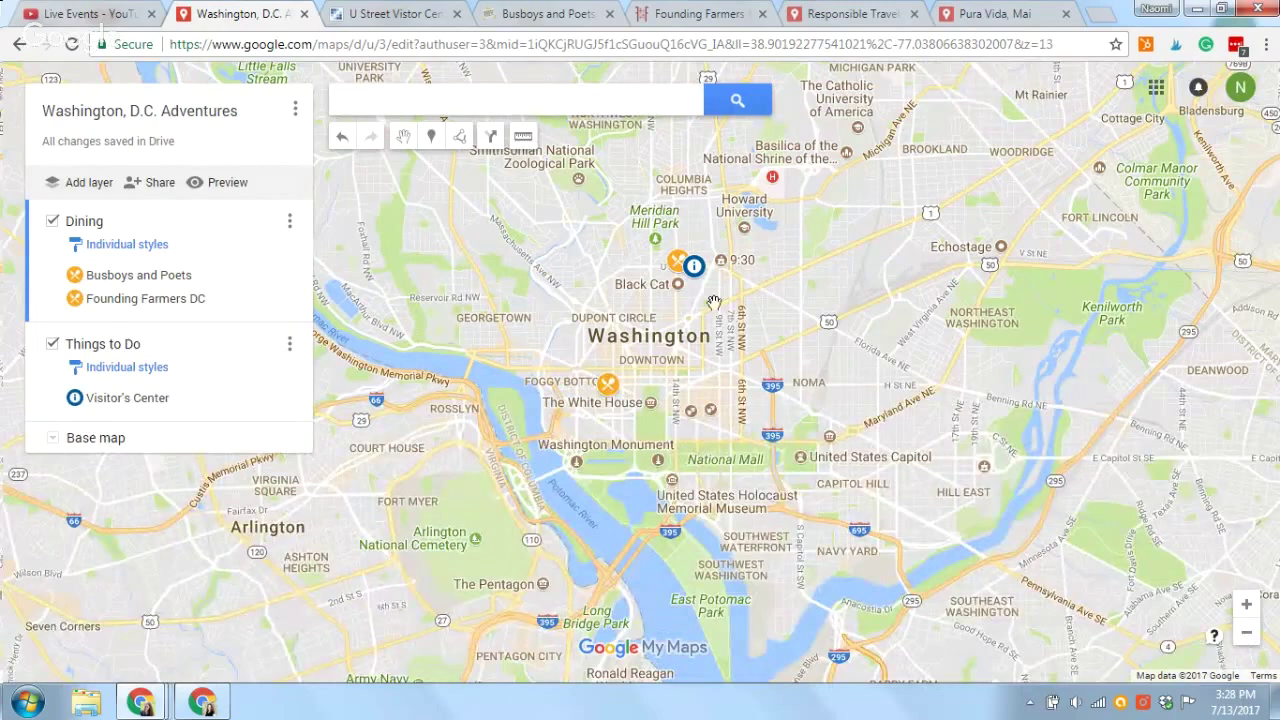
- Review the Visitor's Center marker's details and examine the map around its U Street location
left_click(694, 266)
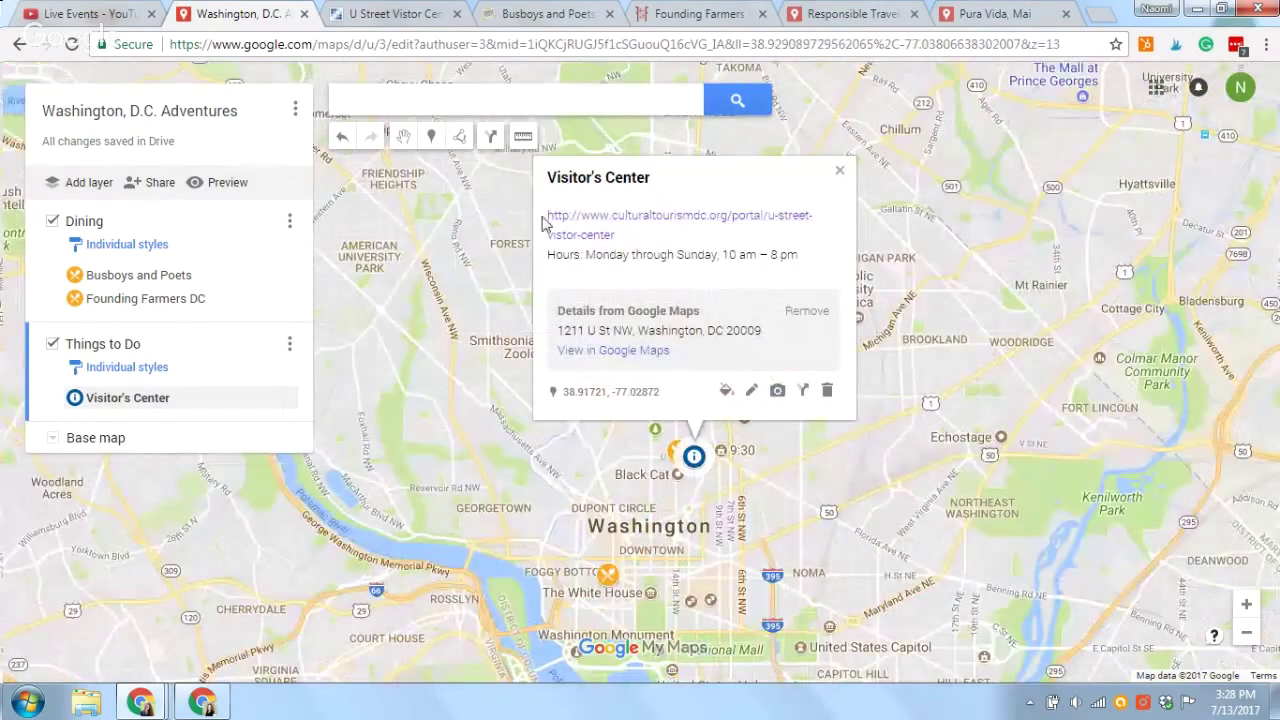
mouse_move(545, 460)
left_mouse_down()
mouse_move(576, 391)
mouse_move(562, 300)
mouse_move(525, 344)
left_mouse_up()
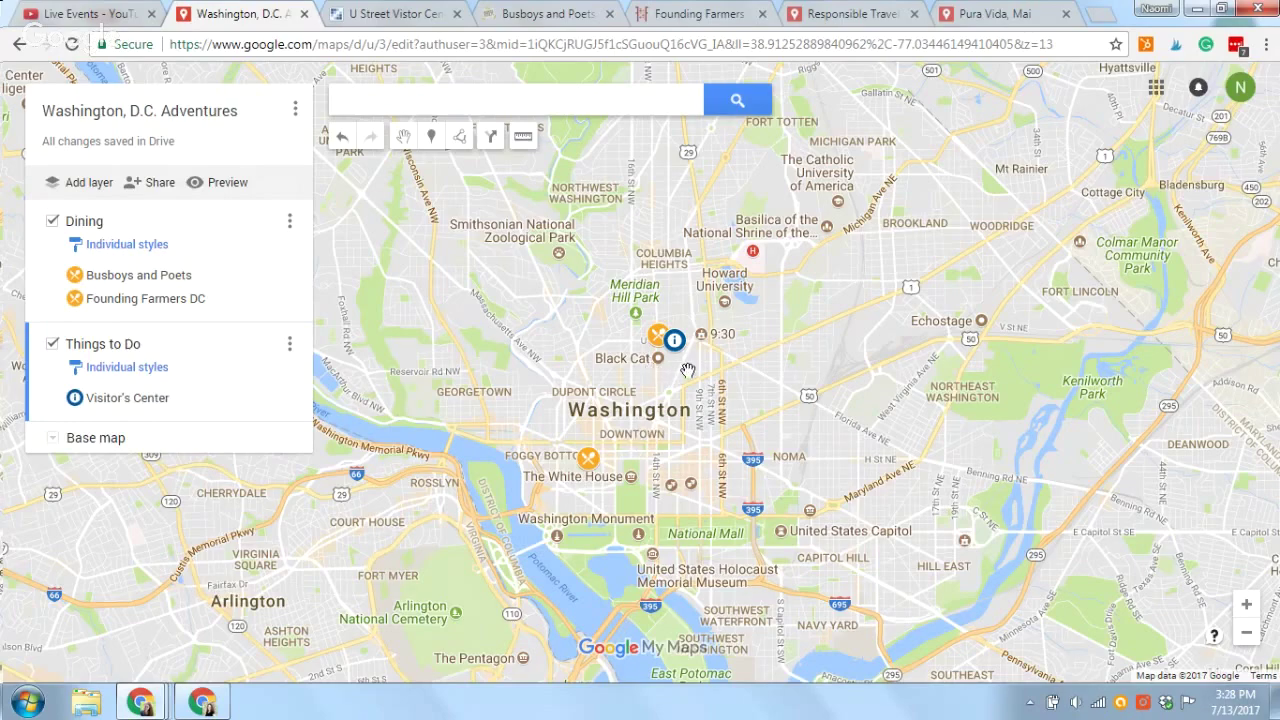
scroll(688, 374, "up", 1)
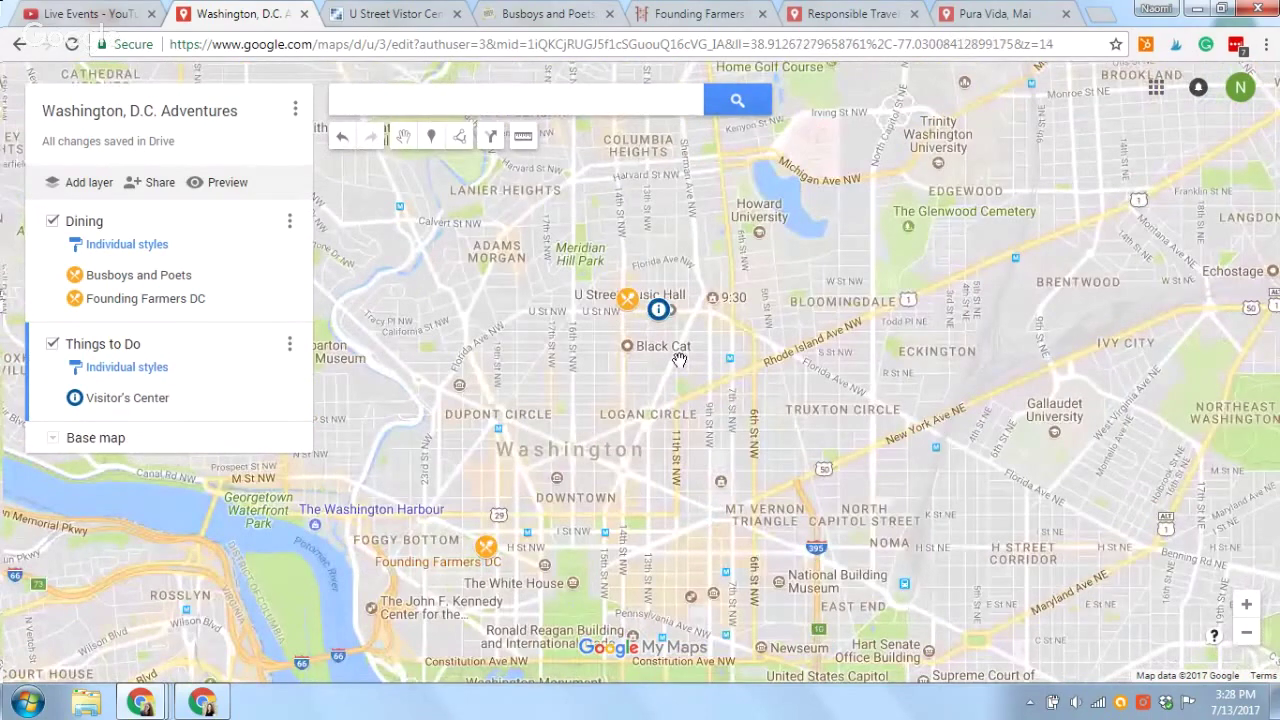
scroll(679, 360, "up", 1)
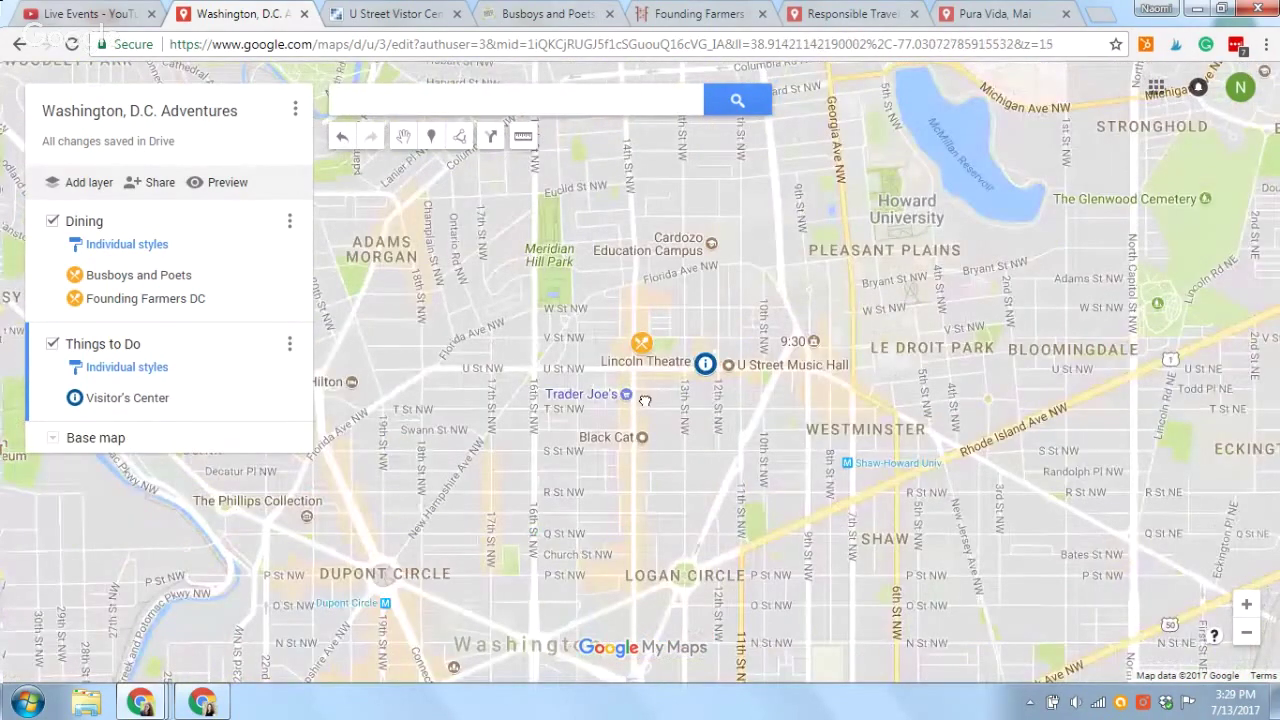
scroll(645, 400, "up", 1)
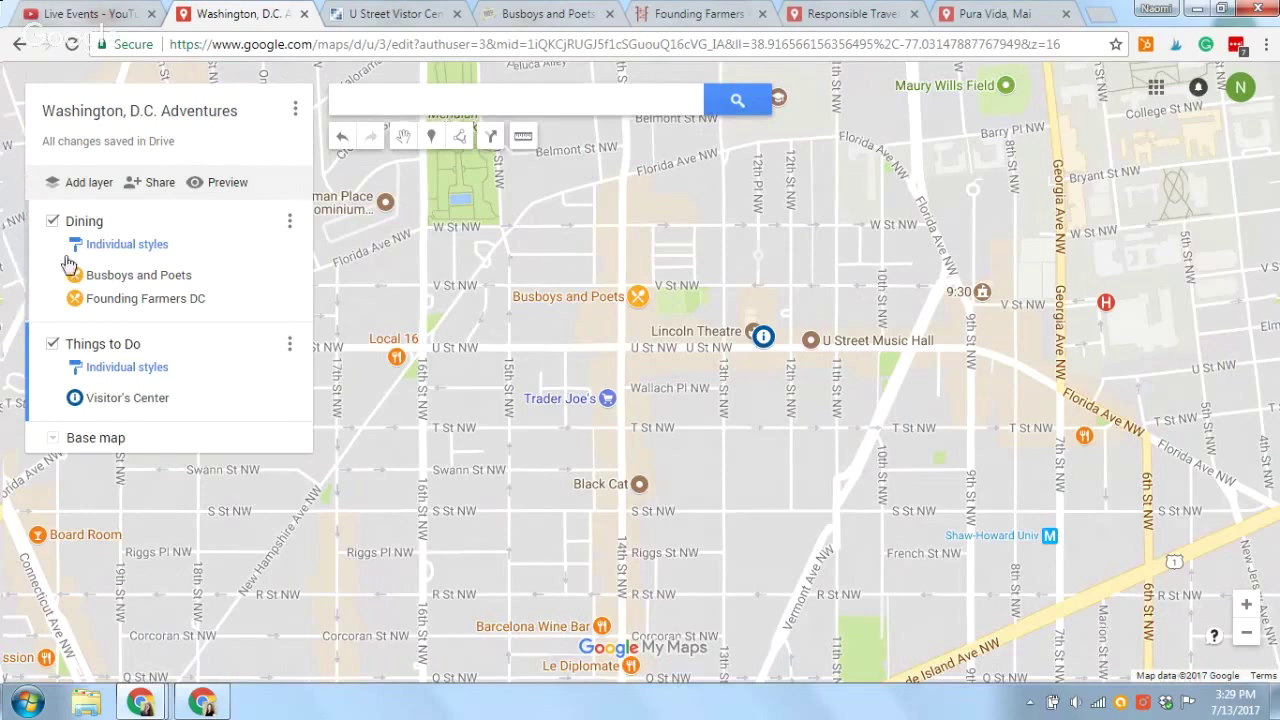
- Add a new untitled layer and search the map for "ben's chili"
left_click_drag(68, 262, 90, 188)
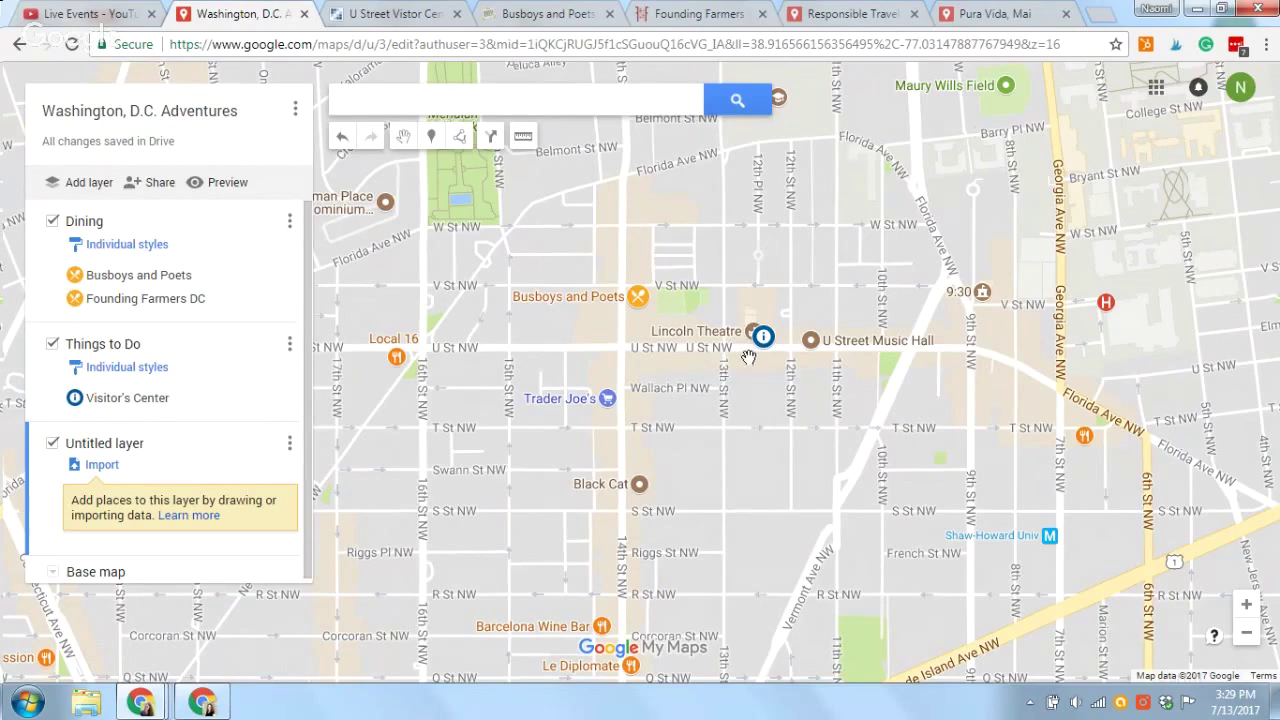
left_click(386, 107)
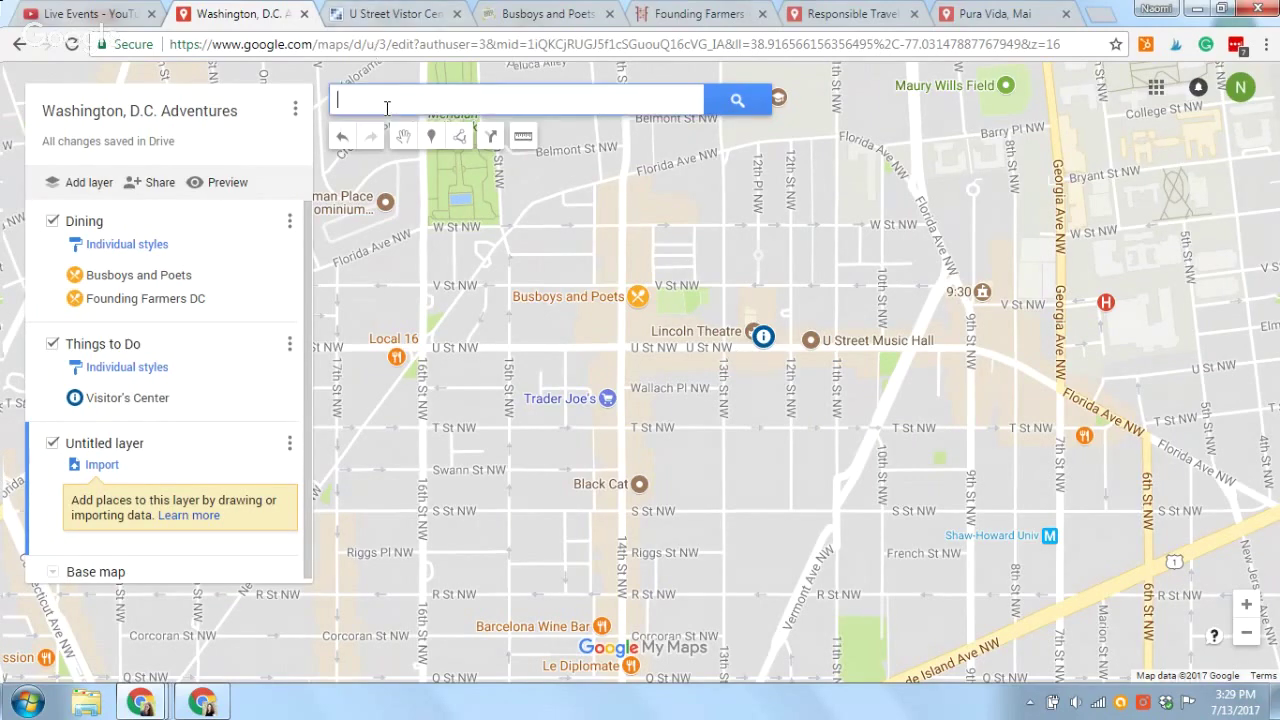
type("ben's chili")
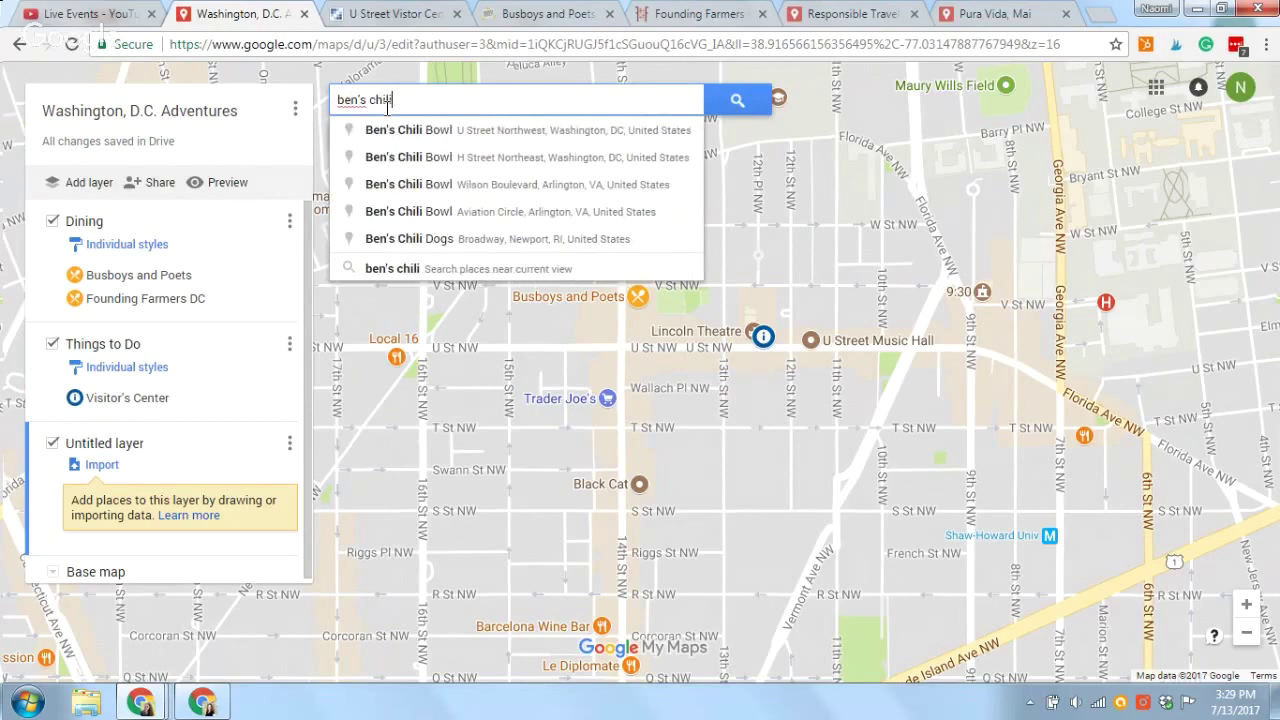
- Add the U Street Northwest Ben's Chili Bowl to the new layer and start driving directions to it
left_click(440, 136)
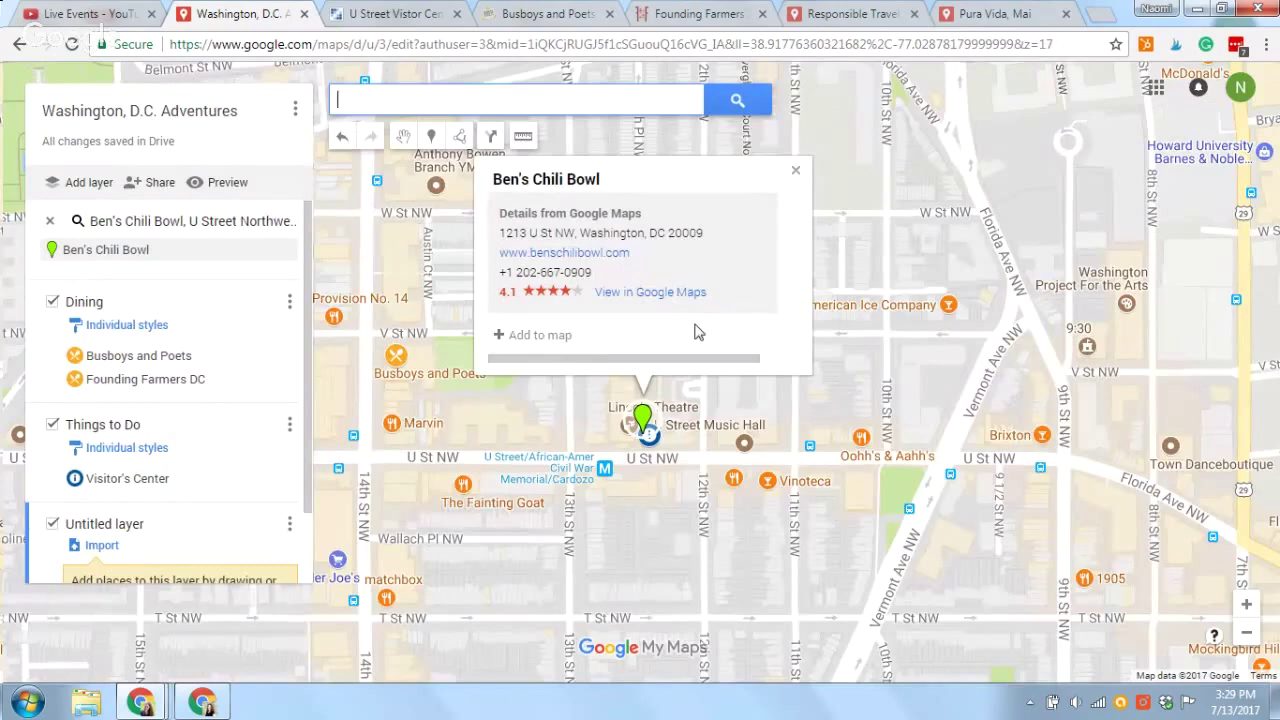
left_click(539, 336)
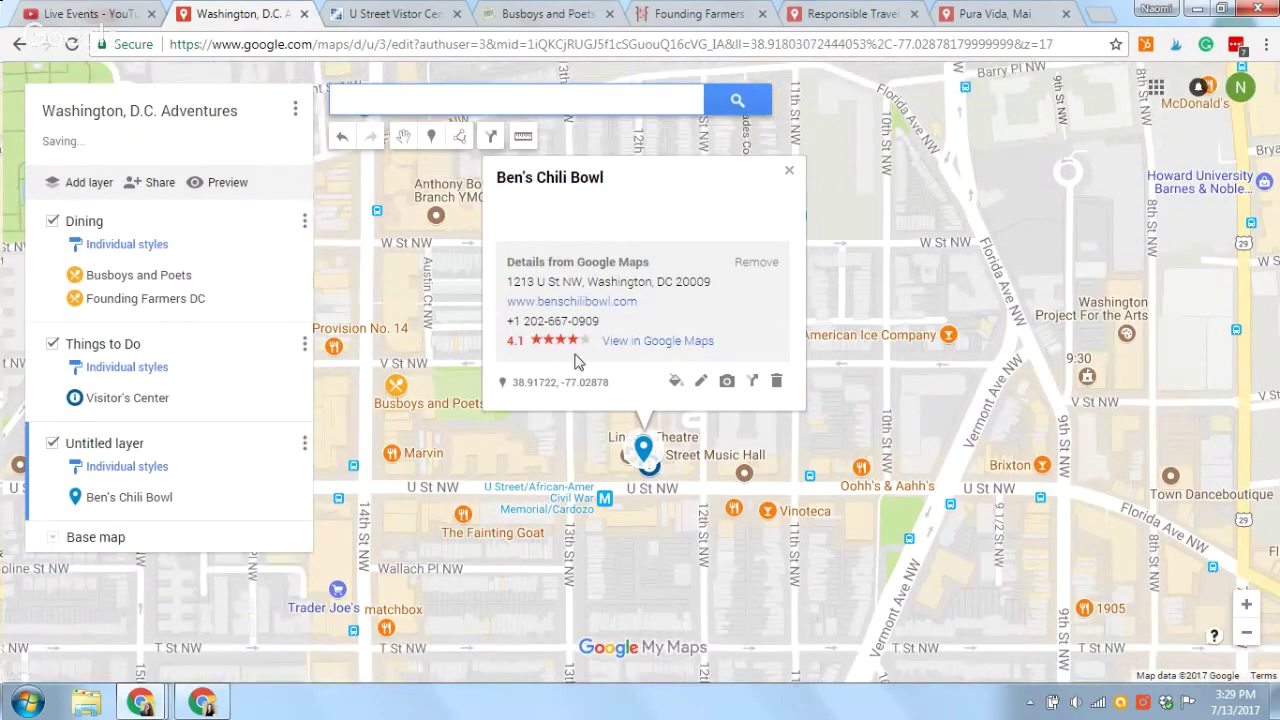
left_click(754, 386)
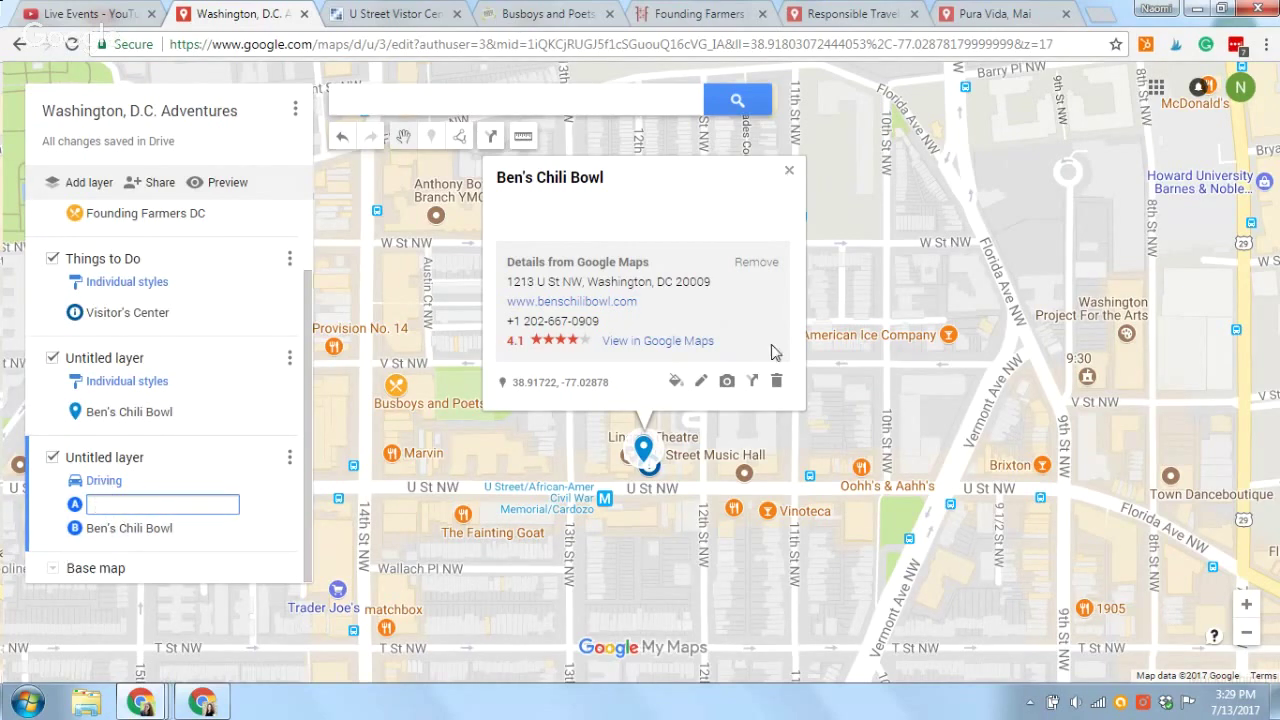
left_click(789, 171)
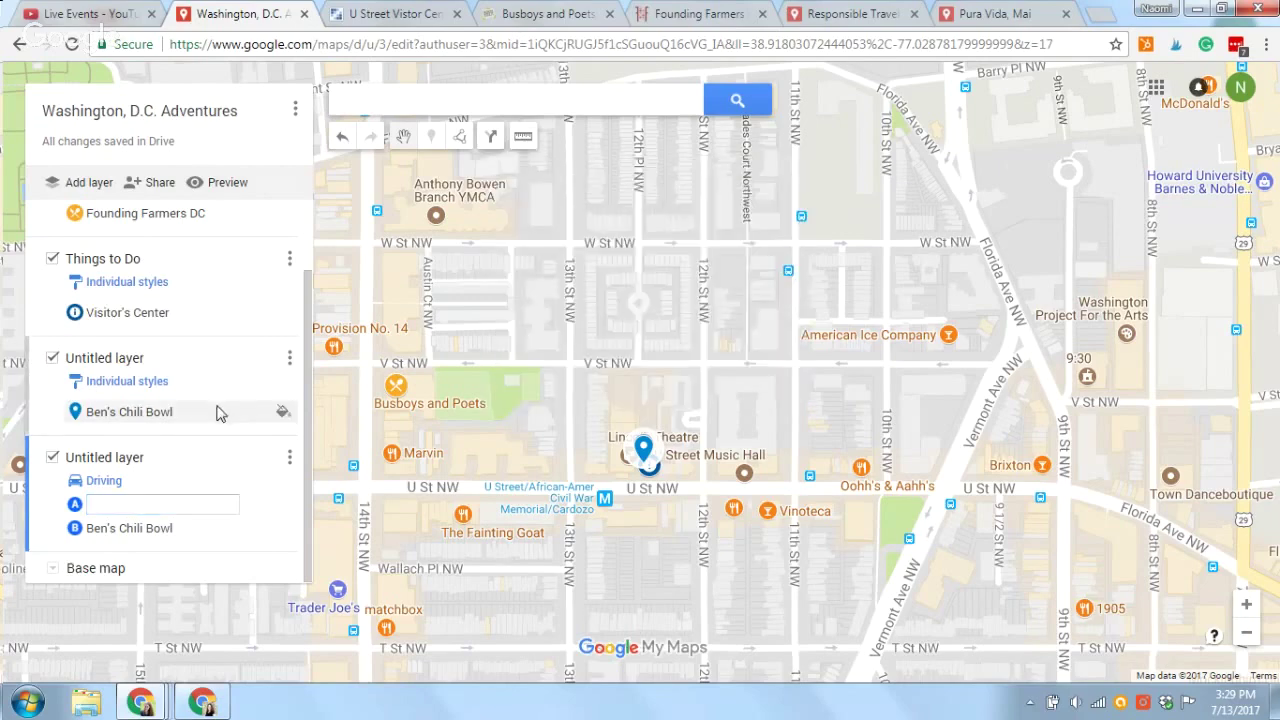
- Delete the Ben's Chili Bowl place and both untitled layers, including the driving directions
left_click(200, 414)
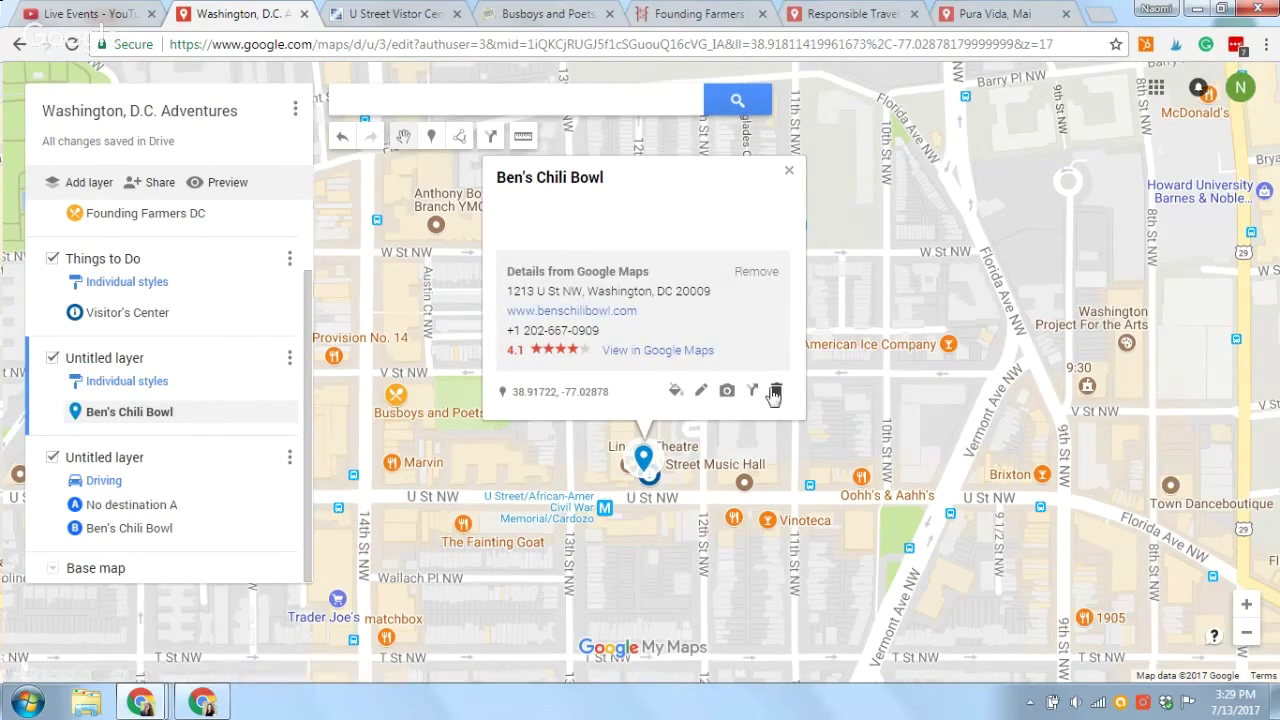
left_click(773, 388)
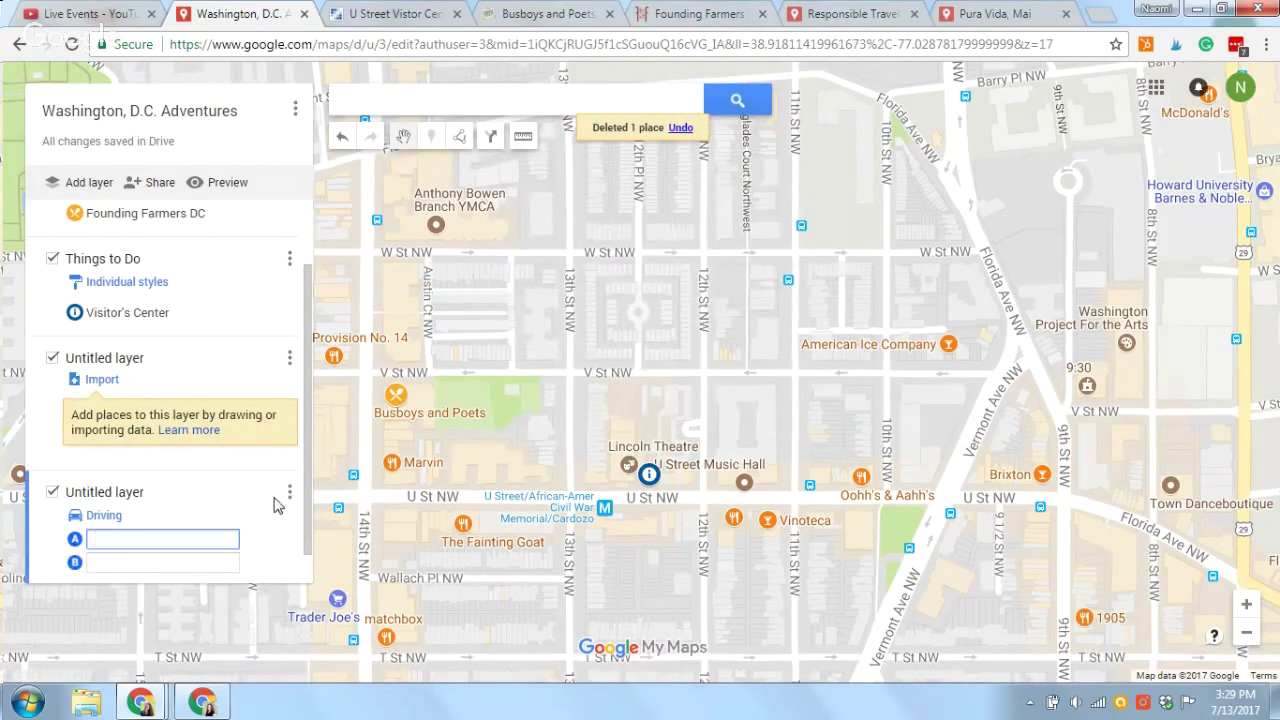
left_click(289, 492)
left_click(250, 550)
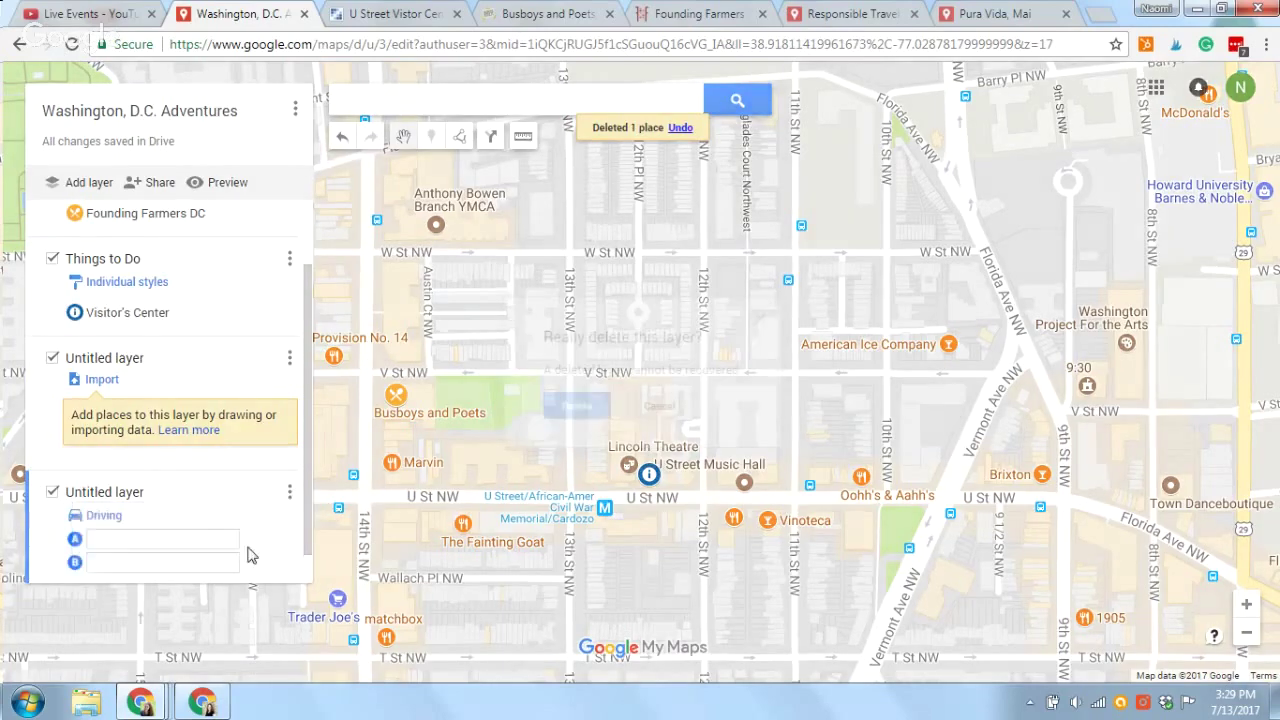
left_click(577, 405)
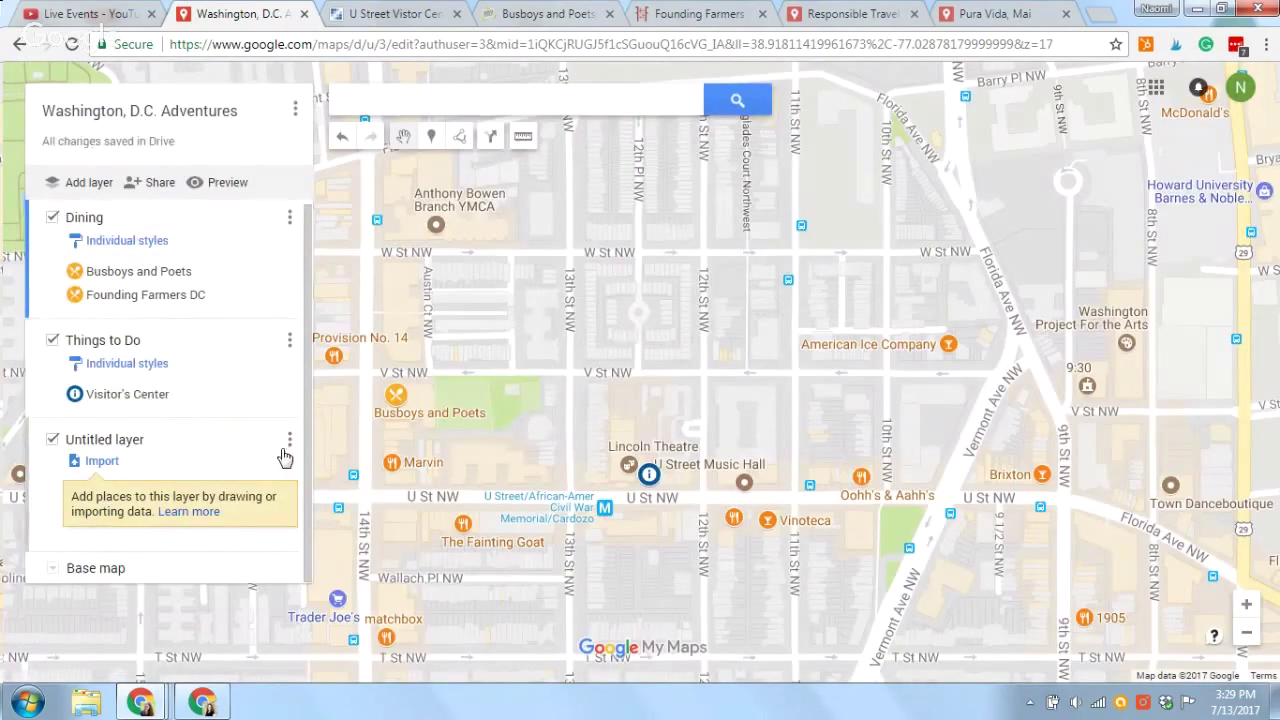
left_click(285, 448)
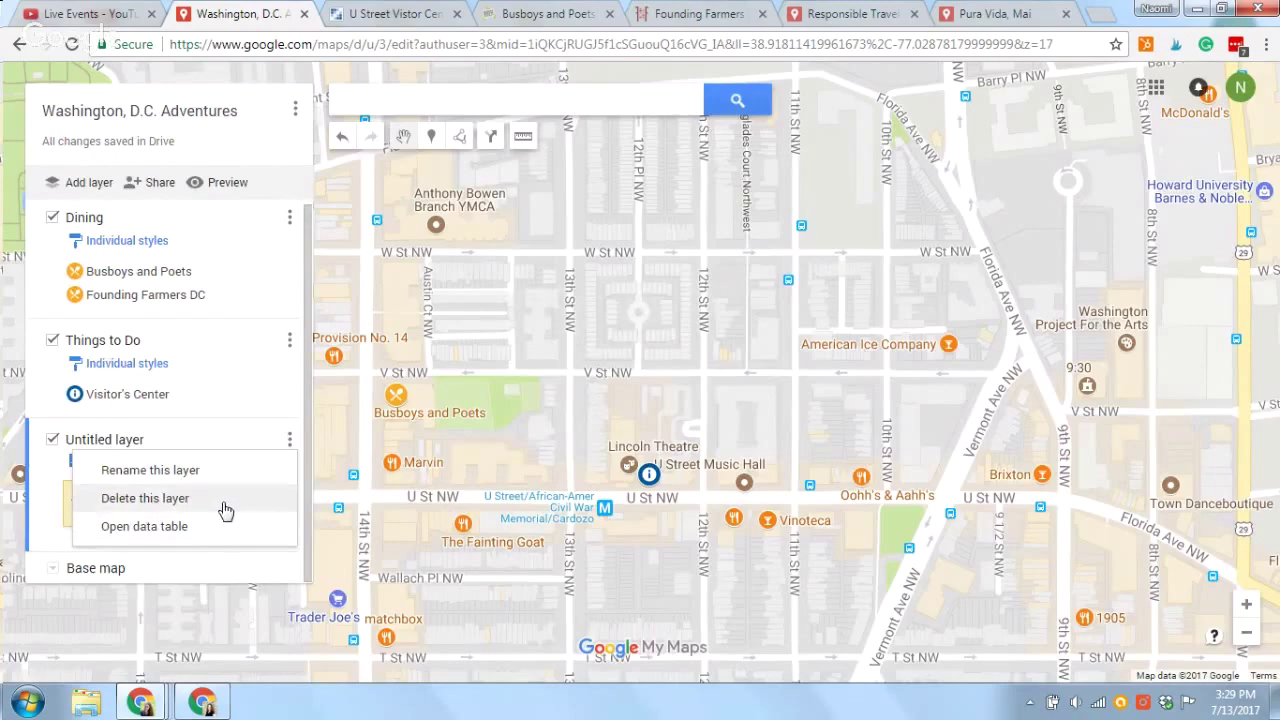
left_click(225, 500)
left_click(590, 406)
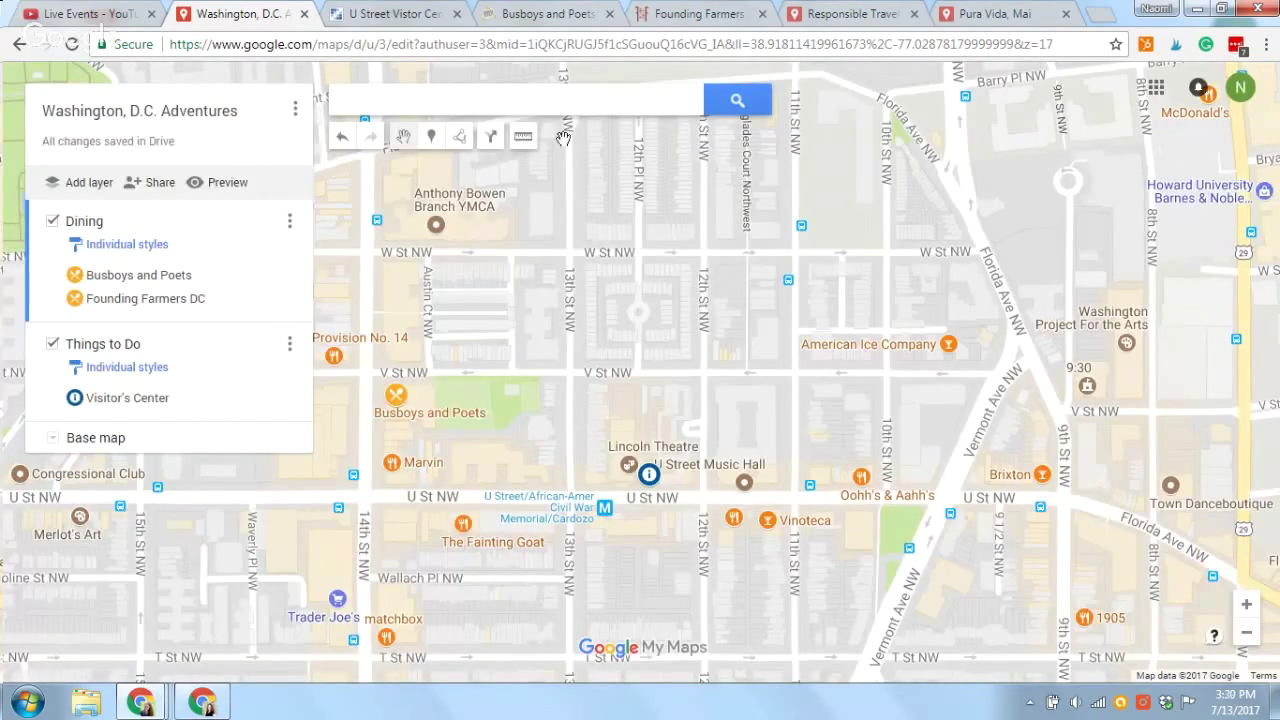
- Add a directions layer to the map and set its transportation mode to walking
left_click(568, 106)
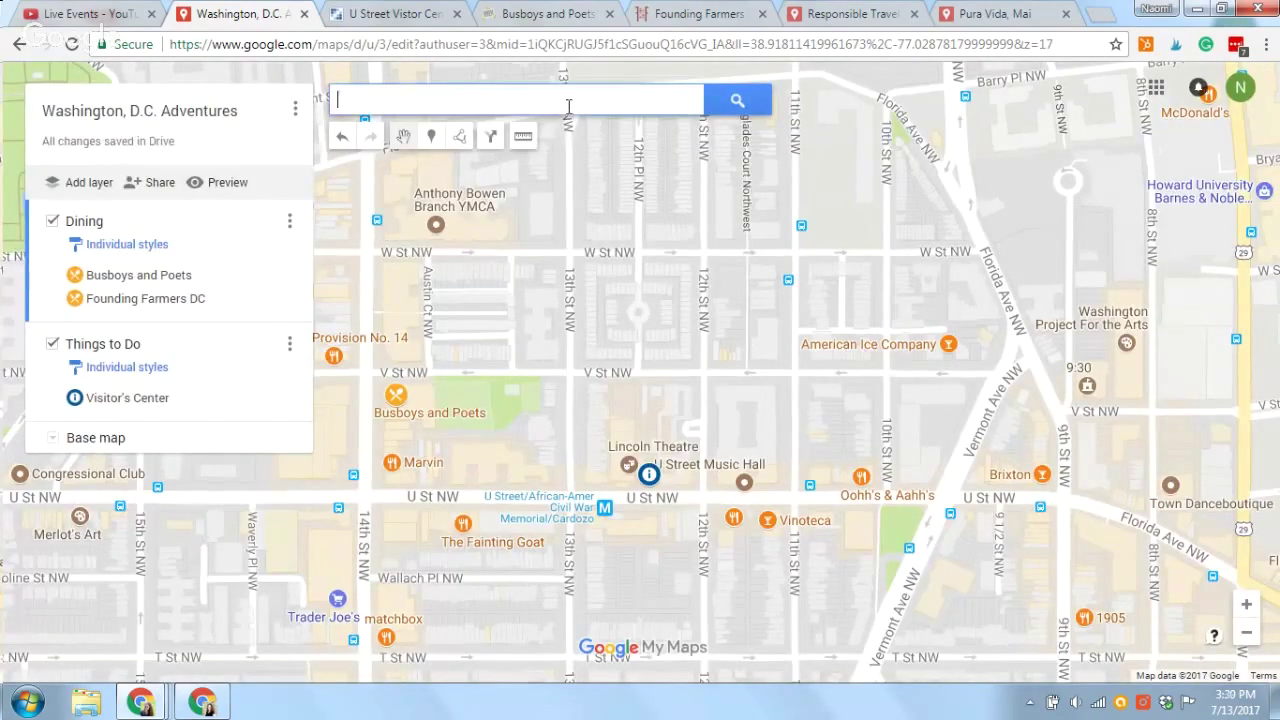
left_click(491, 142)
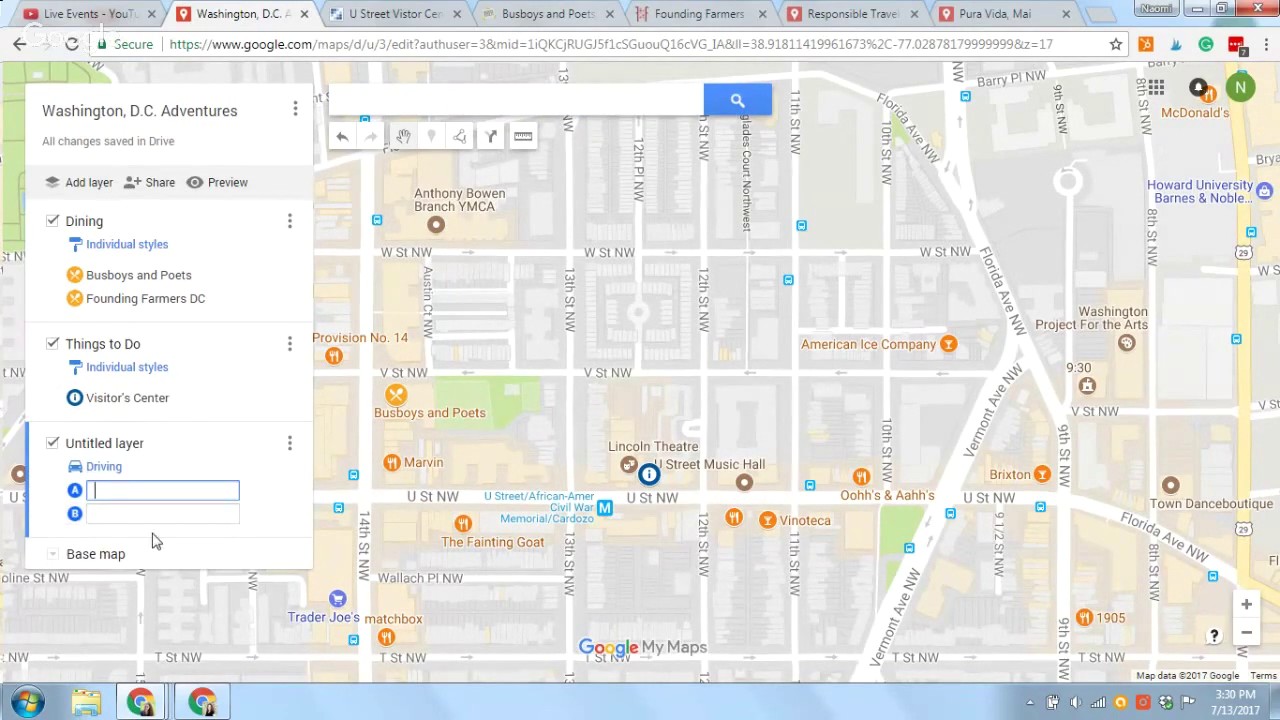
left_click(104, 467)
left_click(191, 479)
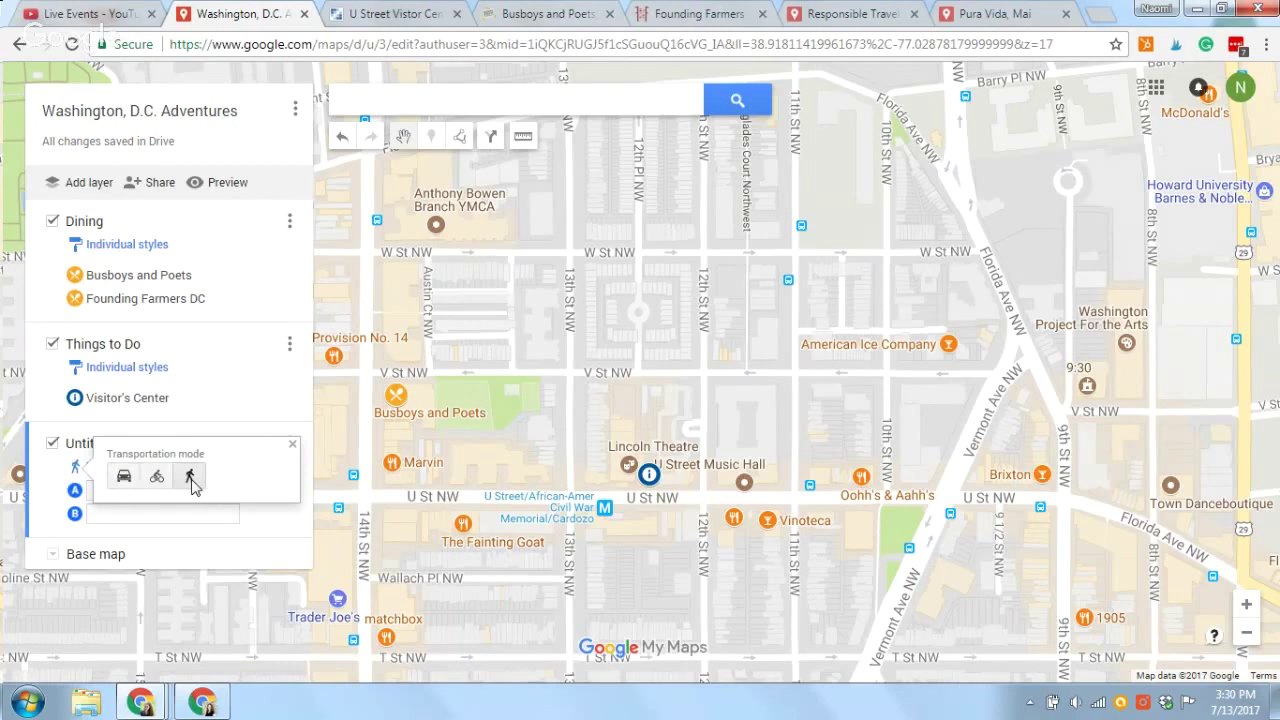
- Set the walking route from Ben's Chili Bowl on U Street Northwest to U St NW & 14th St NW
left_click(99, 494)
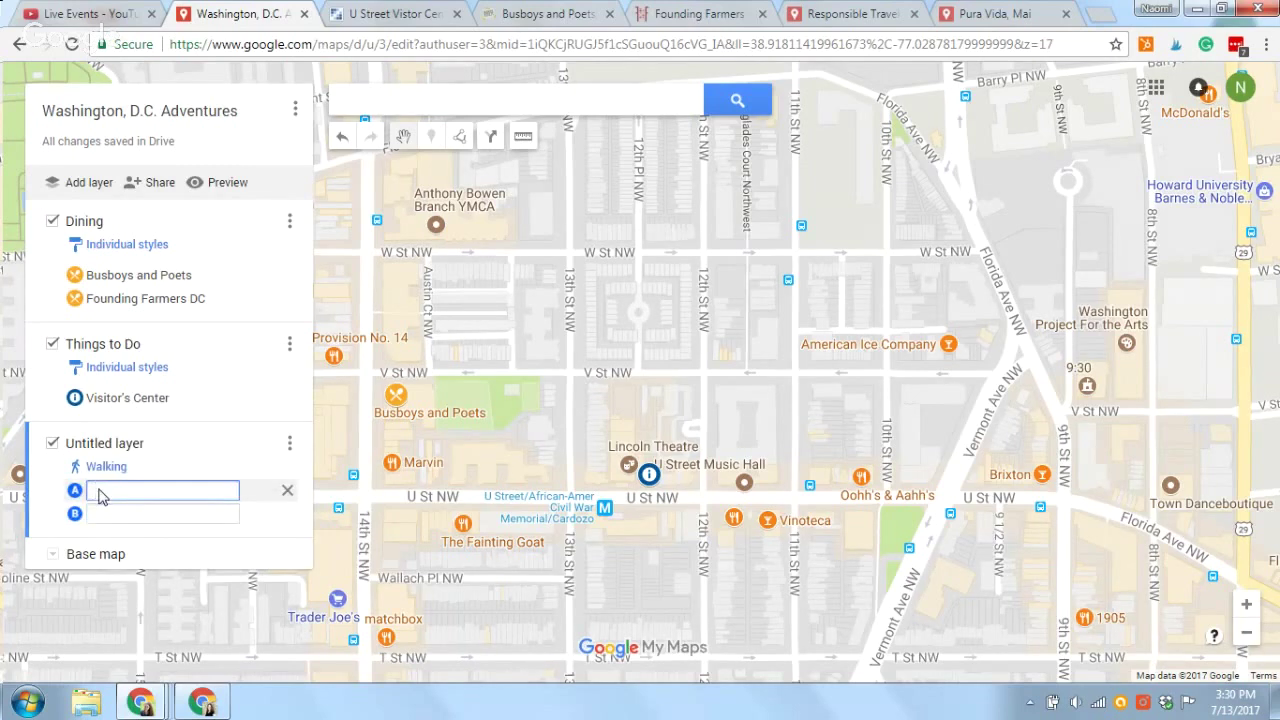
type("ben's chili")
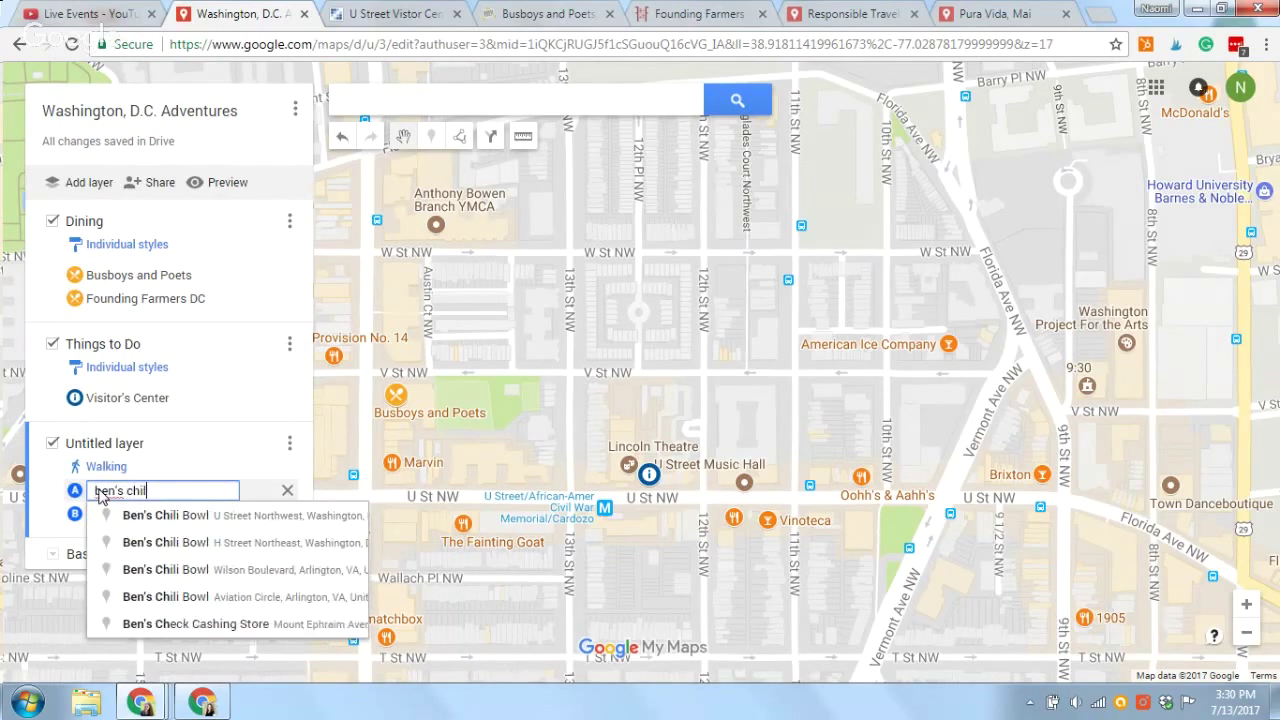
left_click(205, 523)
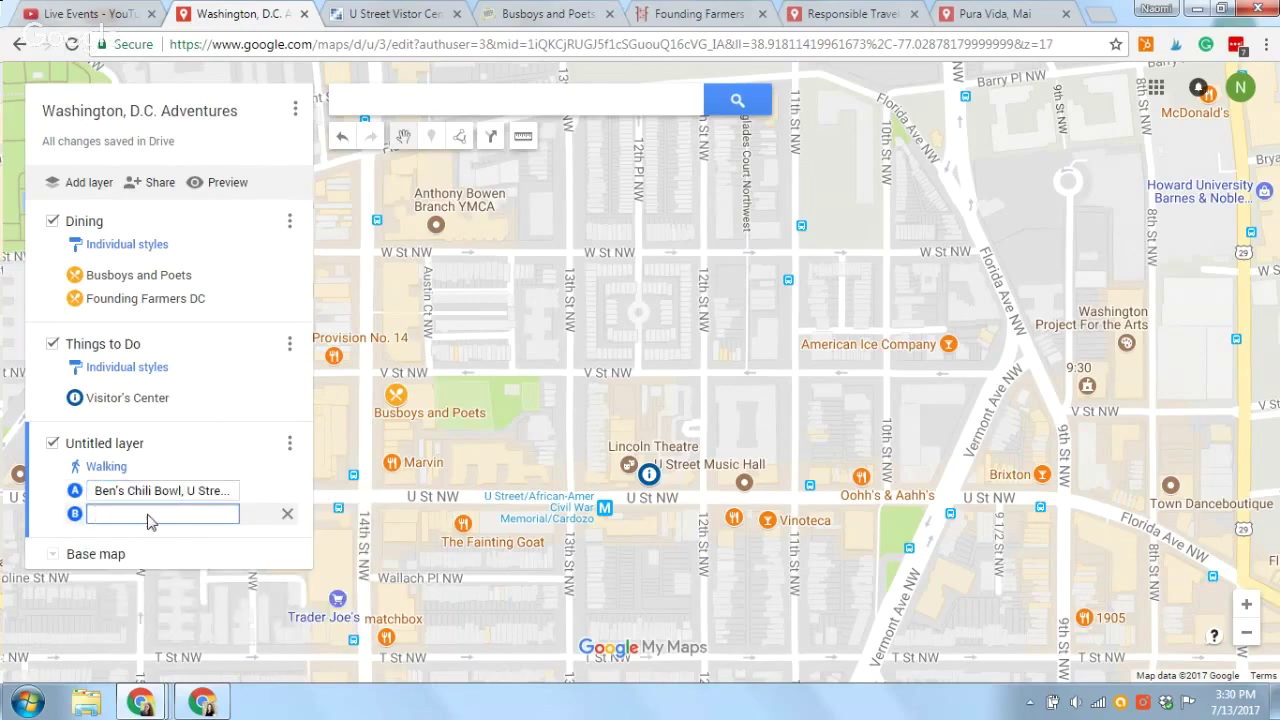
type("U St")
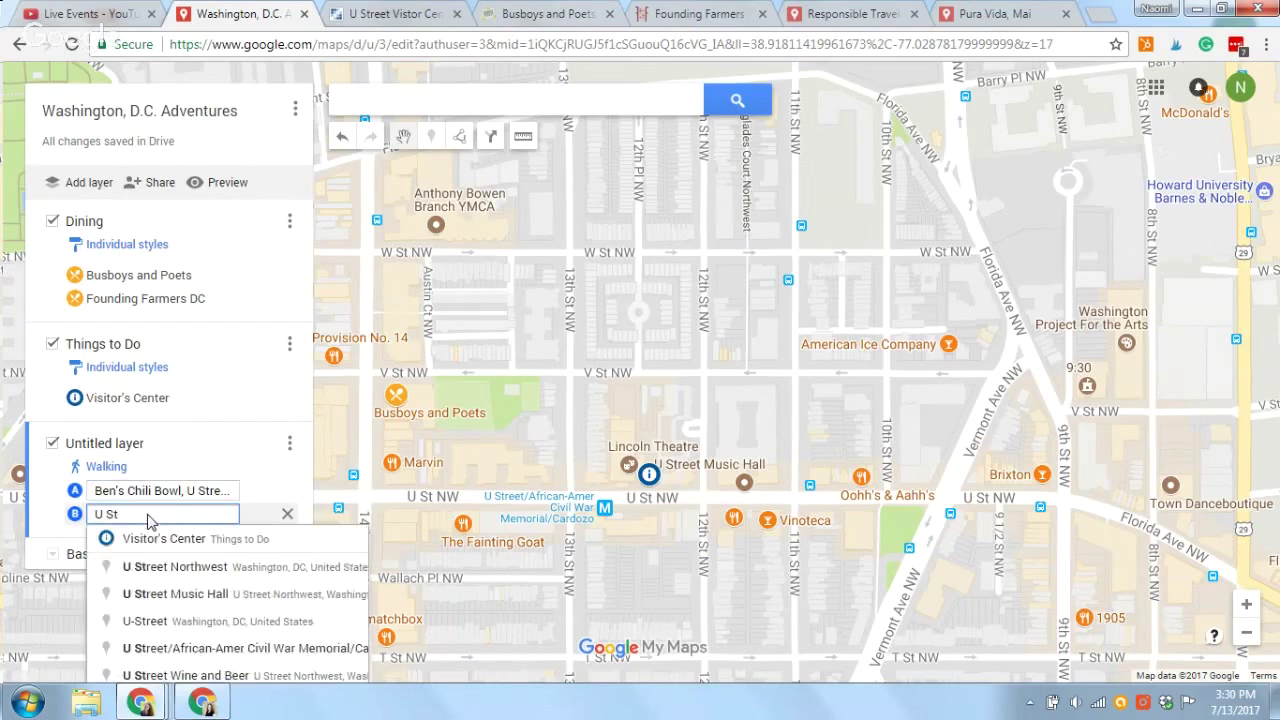
type(" NW")
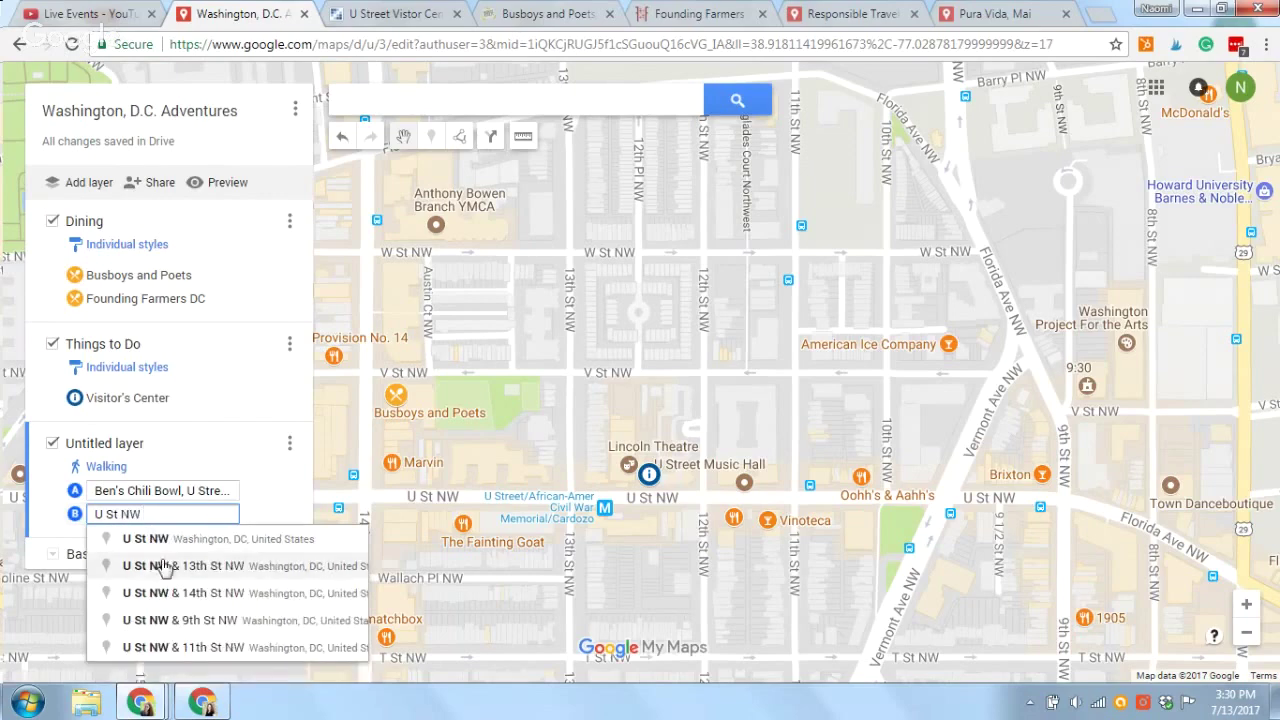
left_click(188, 597)
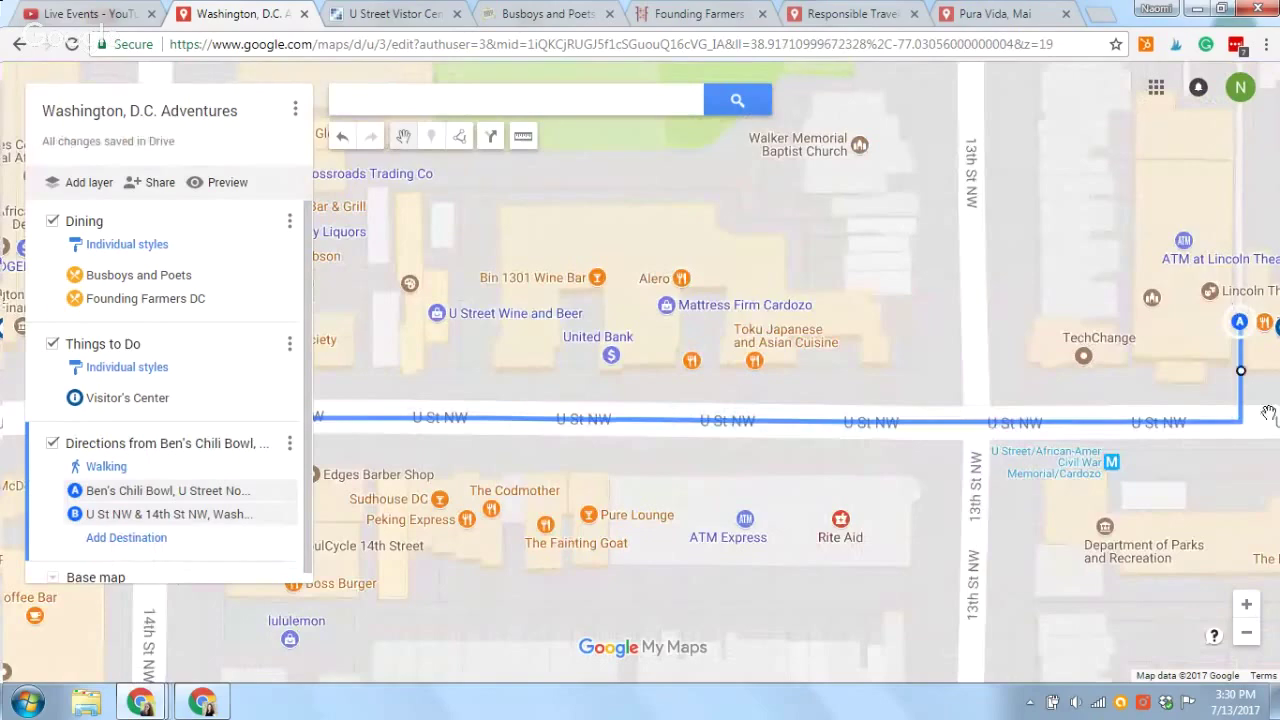
left_click_drag(659, 543, 749, 542)
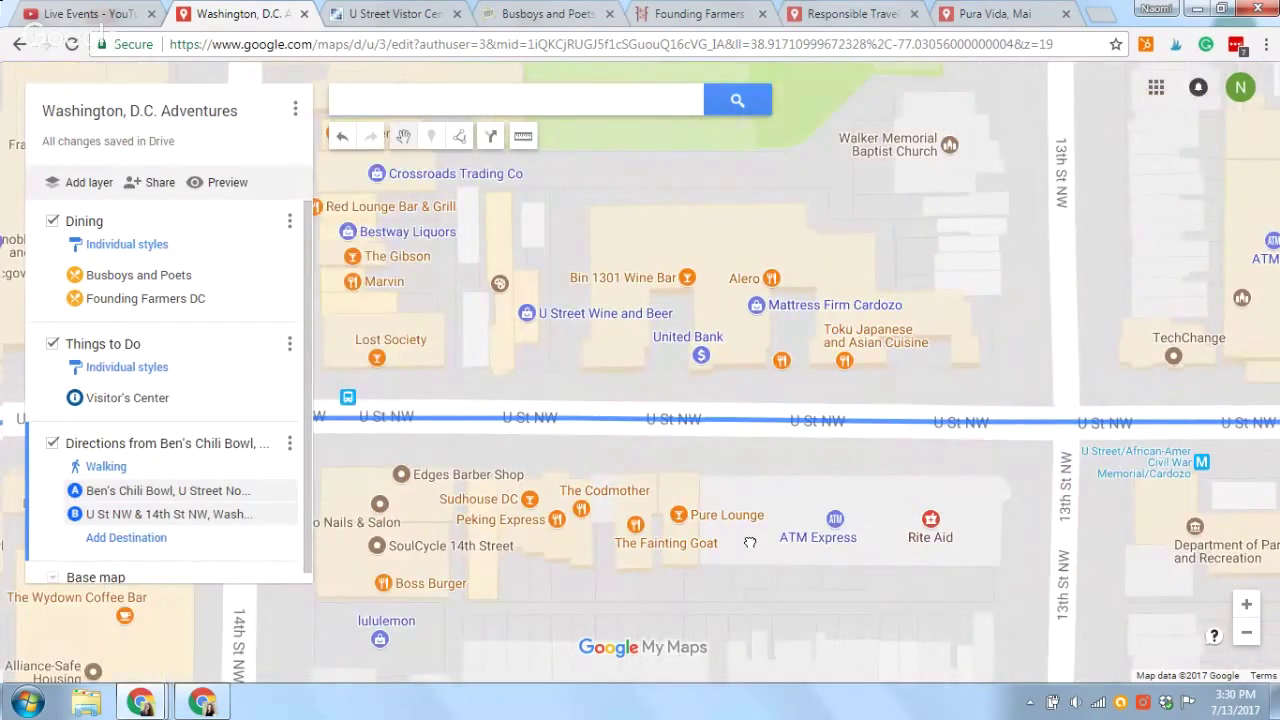
left_click(1246, 632)
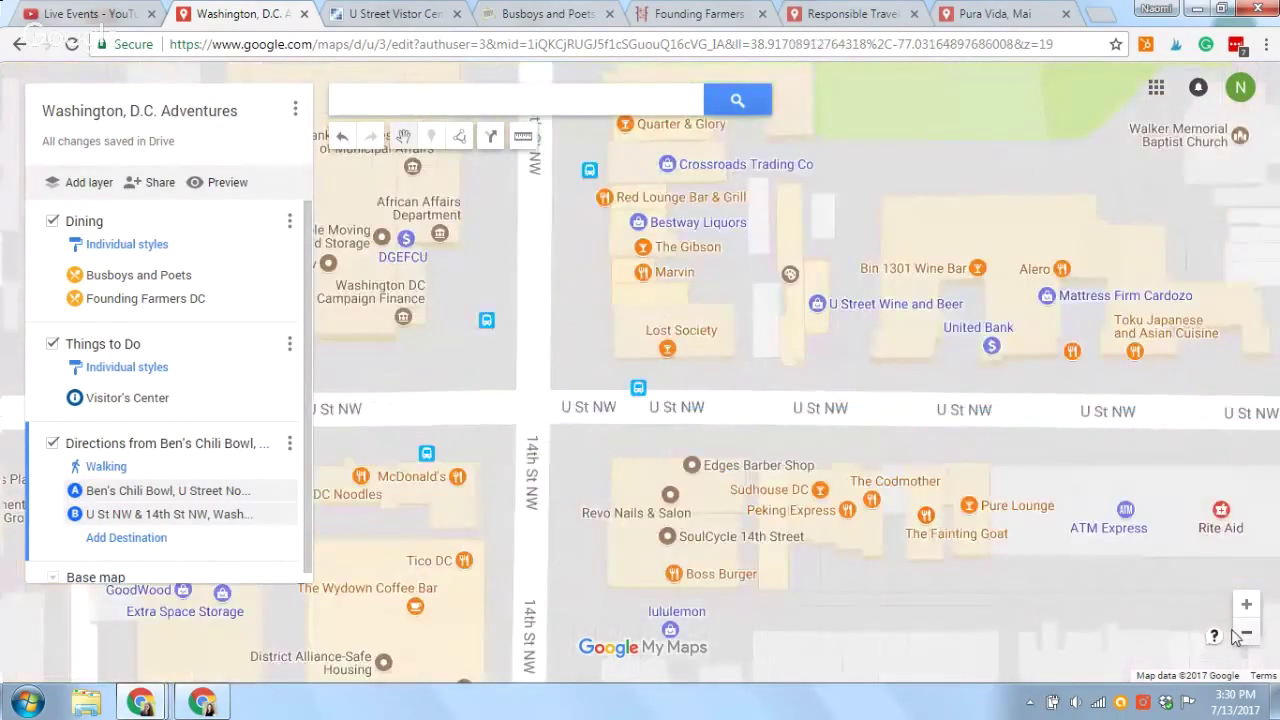
- Move walking destination B to the corner of U St NW and 14th St NW, and add destination C at 14th St NW and T St NW
left_click_drag(357, 413, 533, 395)
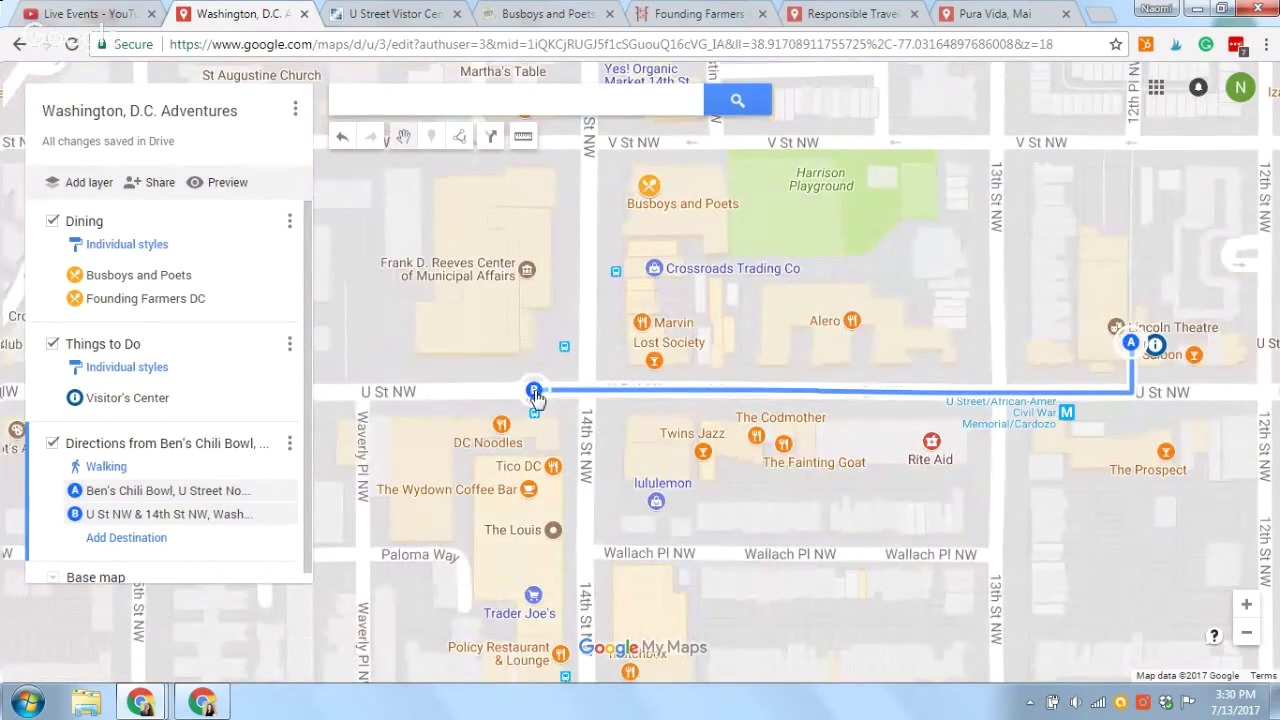
left_click_drag(530, 397, 592, 398)
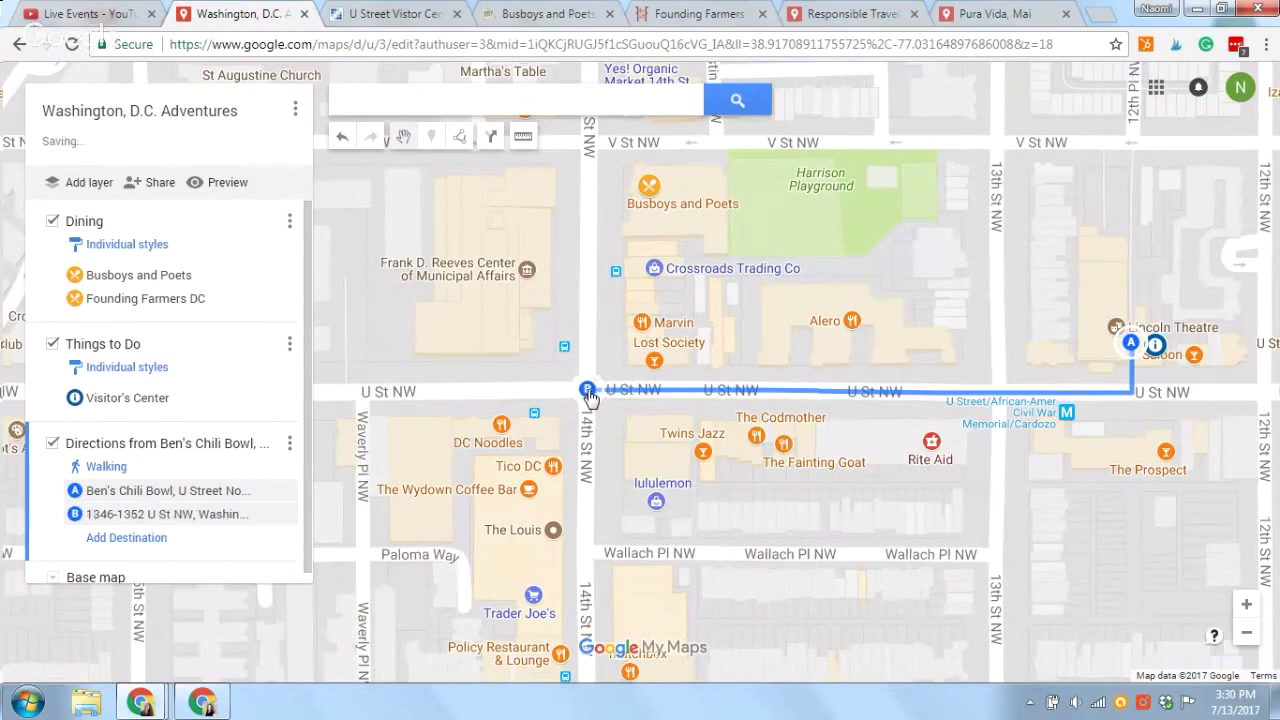
left_click(126, 540)
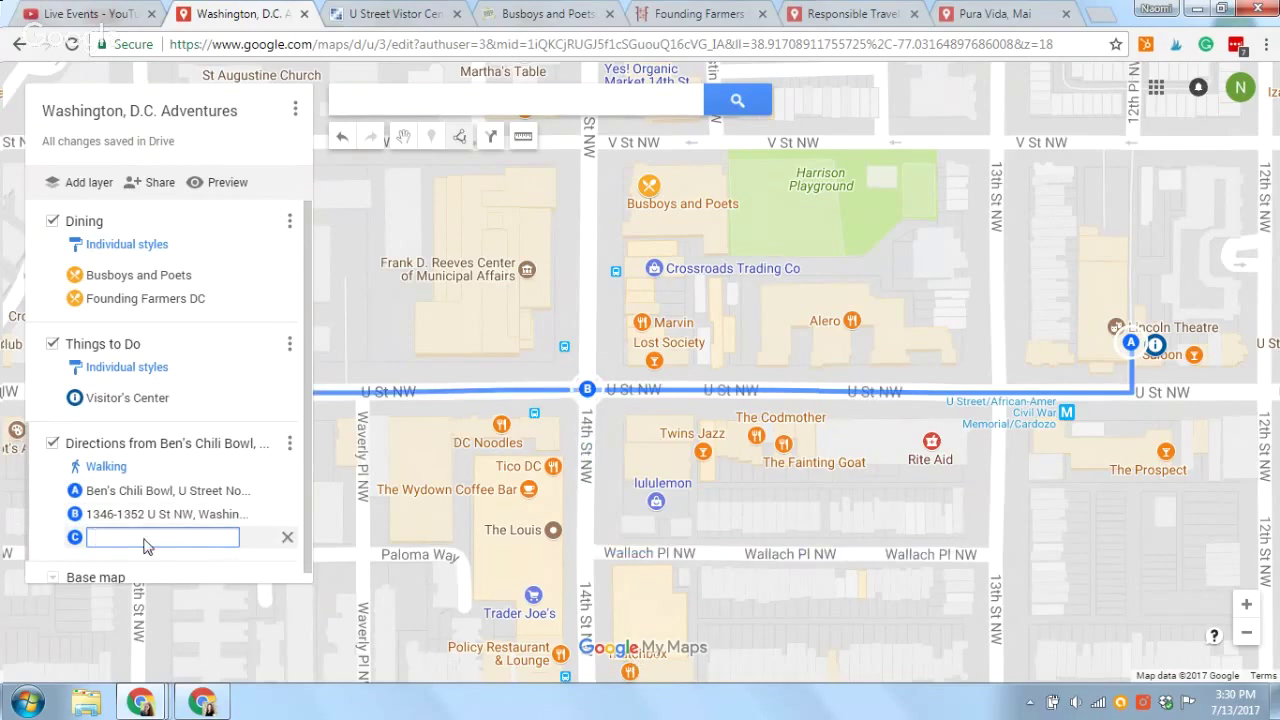
left_click(1246, 636)
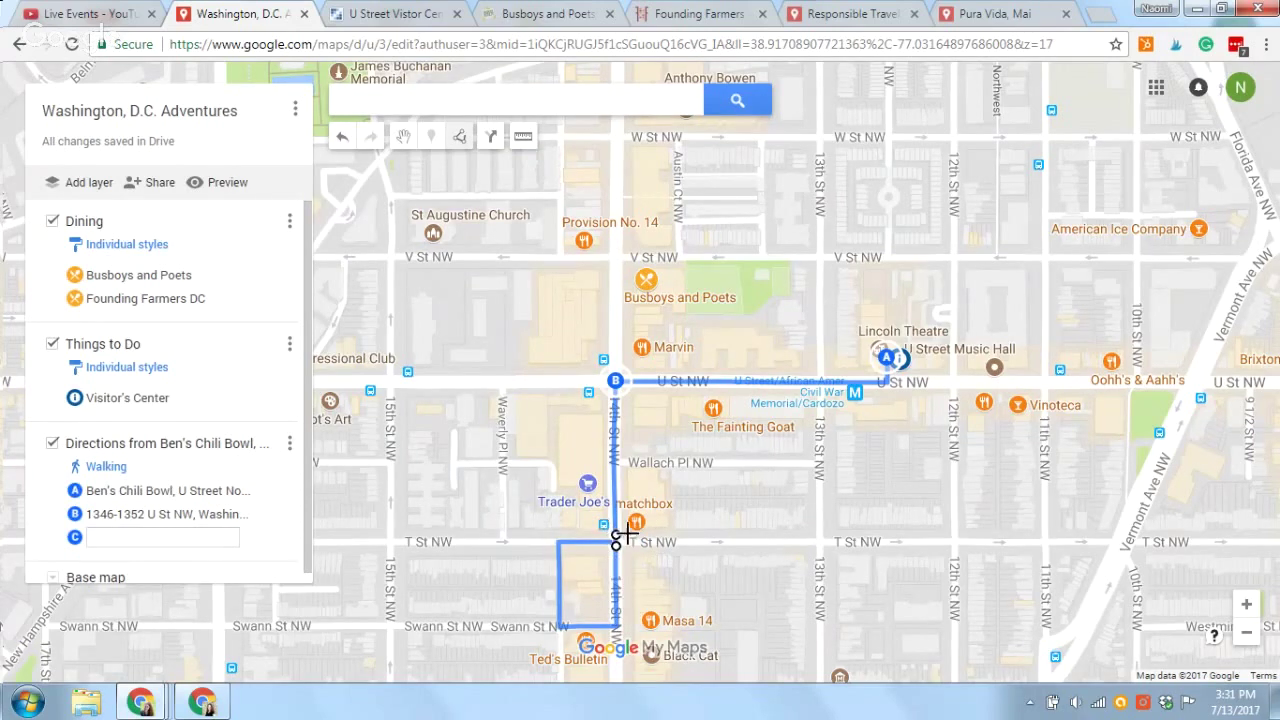
left_click_drag(616, 552, 616, 552)
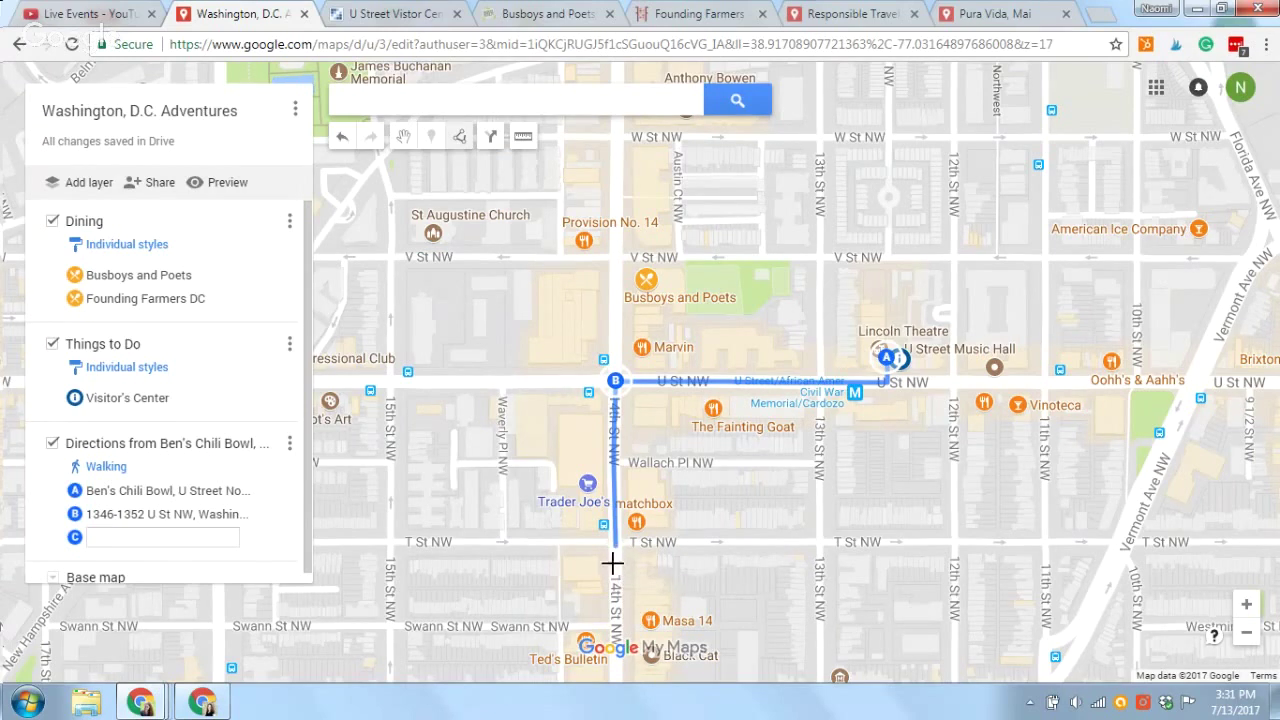
left_click(615, 560)
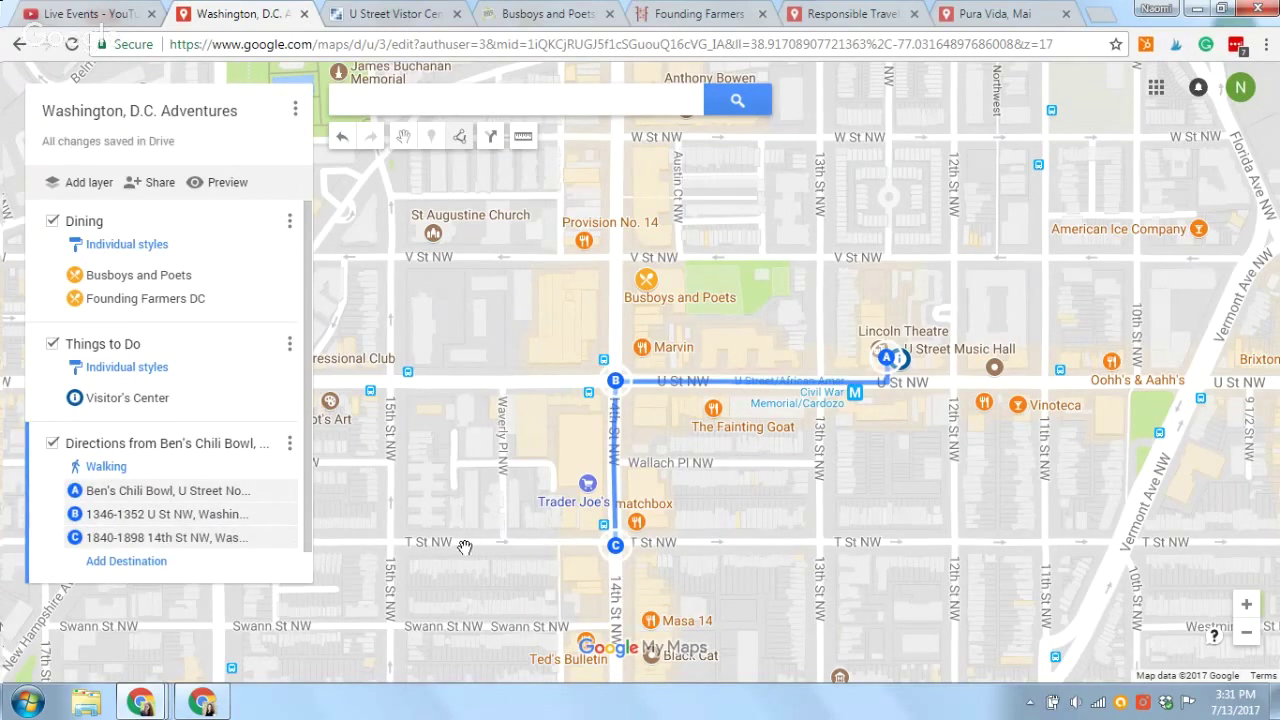
- Add destination D to the walking route at the corner of T St NW and 15th St NW
left_click(128, 562)
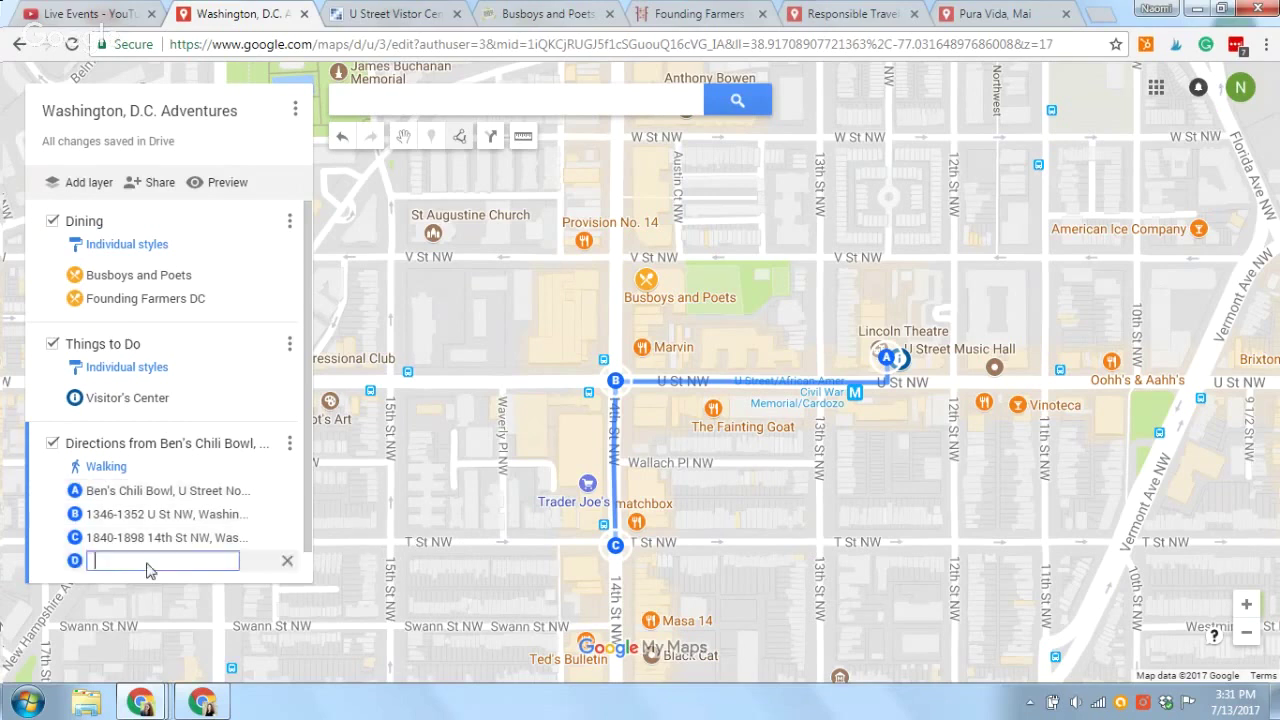
left_click(388, 543)
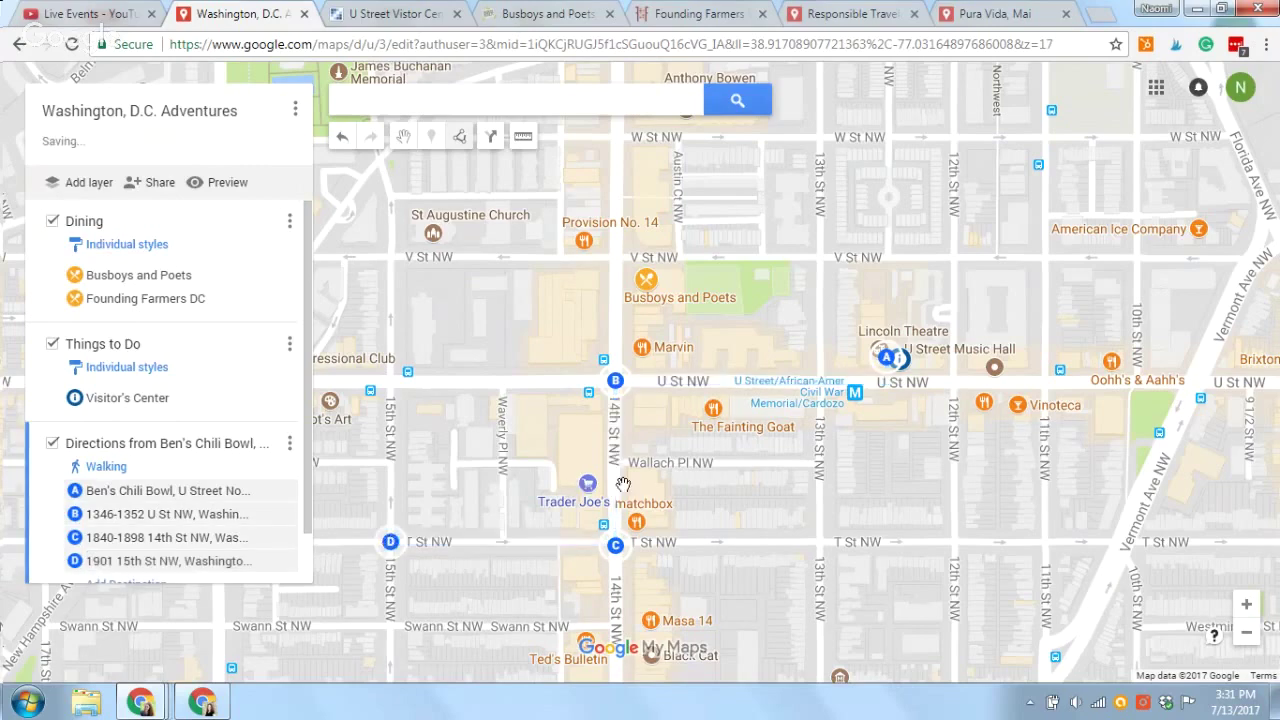
left_click_drag(1020, 448, 1050, 427)
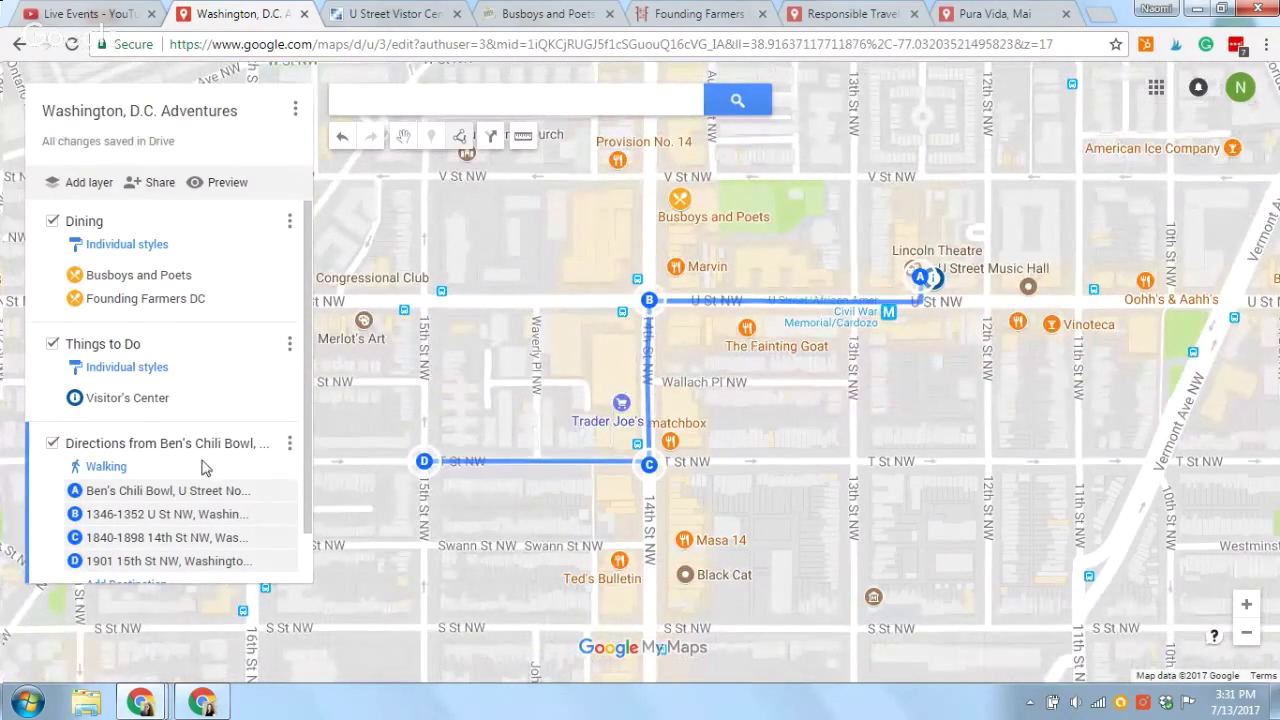
- Examine the walking route together with the Dining and Things to Do places across the whole of Washington
left_click(1246, 633)
left_click(1246, 636)
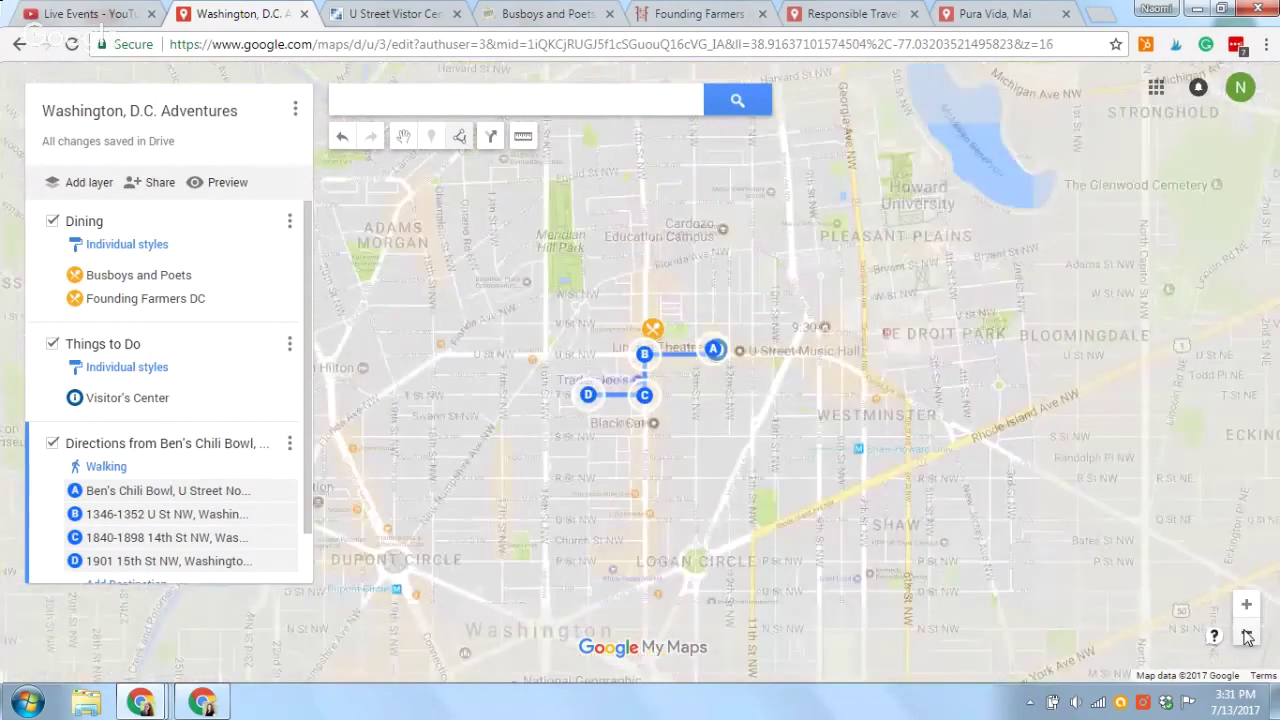
left_click(1246, 633)
left_click(1246, 633)
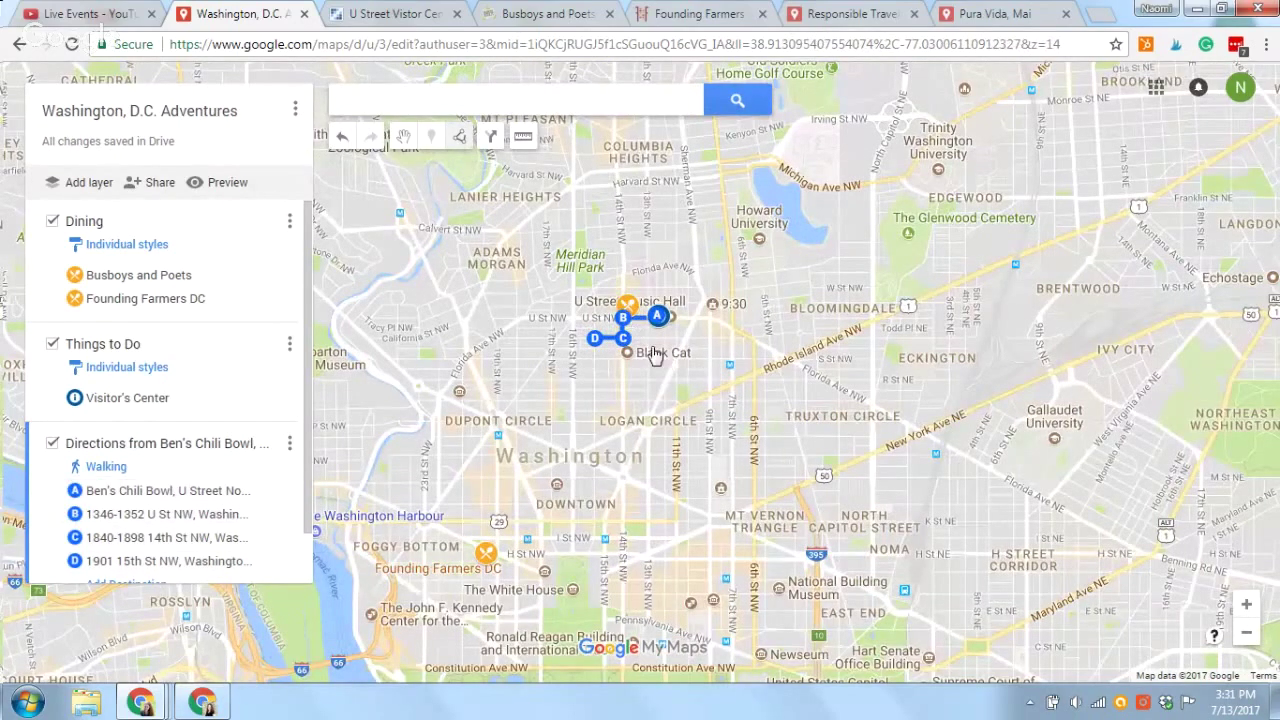
left_click_drag(671, 383, 692, 432)
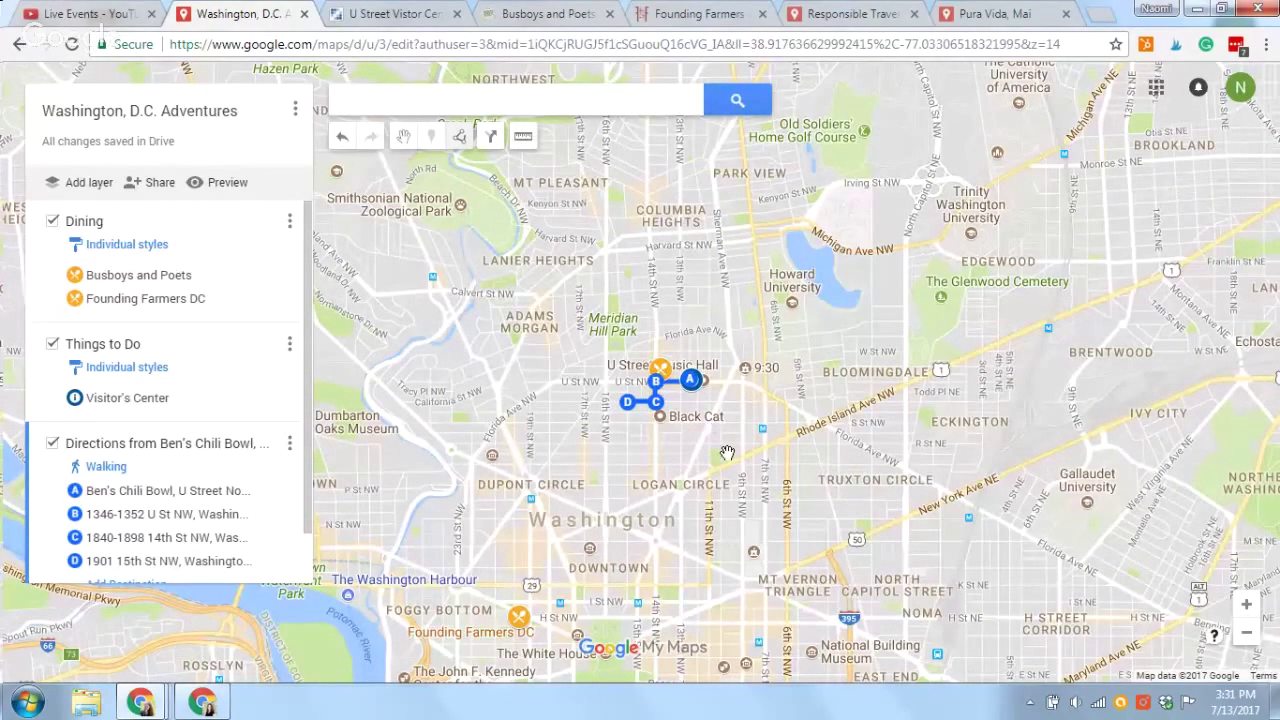
left_click_drag(717, 423, 706, 325)
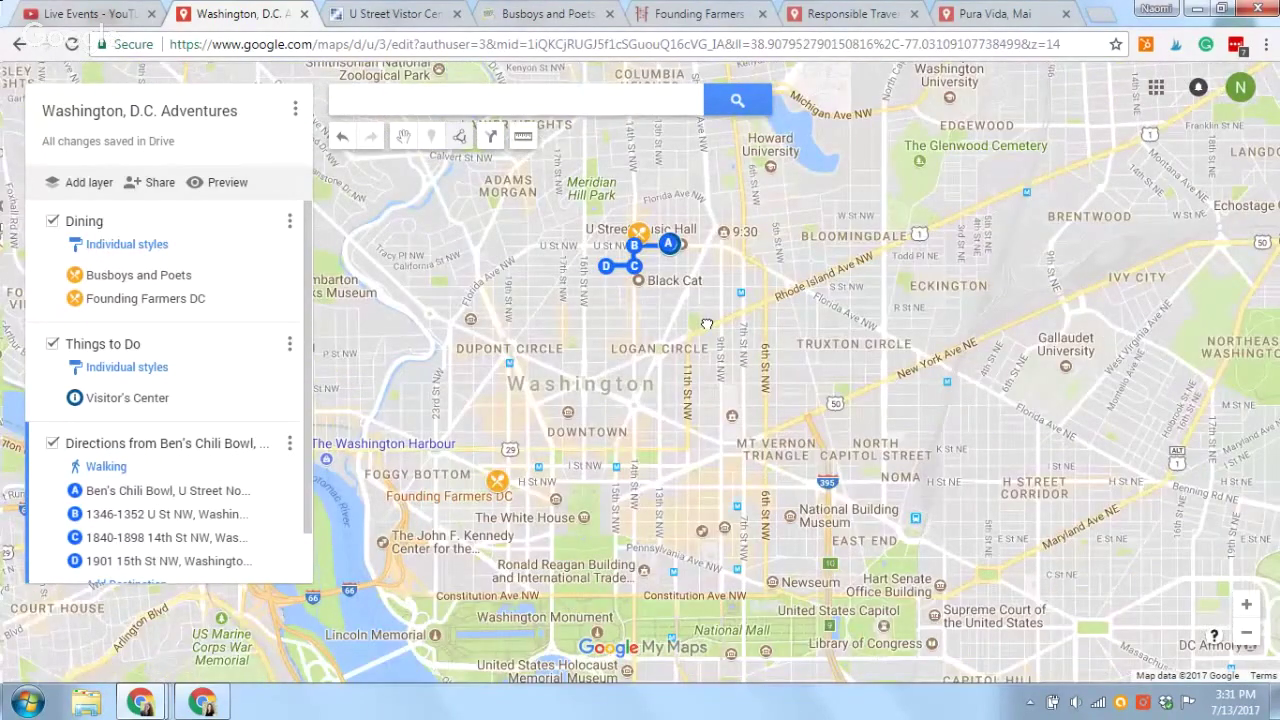
left_click(1248, 634)
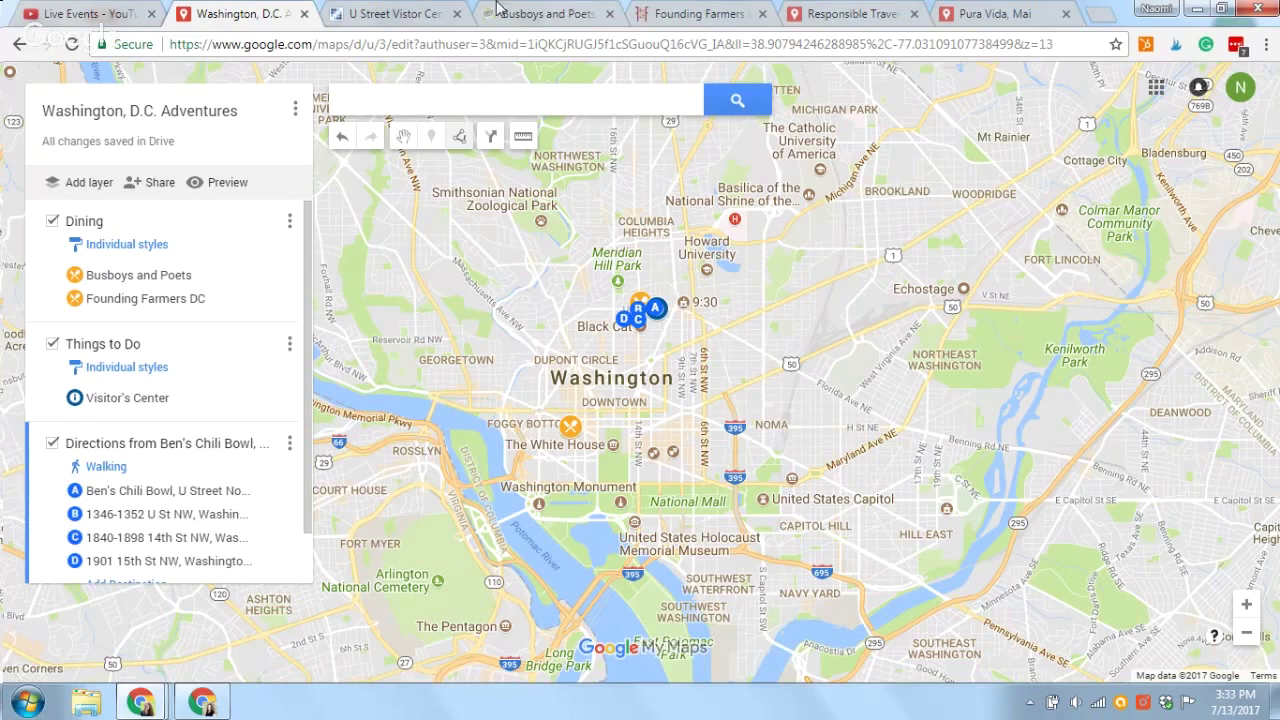
- Review the Burlington Responsible Travel Guide map and its Dining, Lodging, Things to Do and bicycling directions layers
left_click(843, 10)
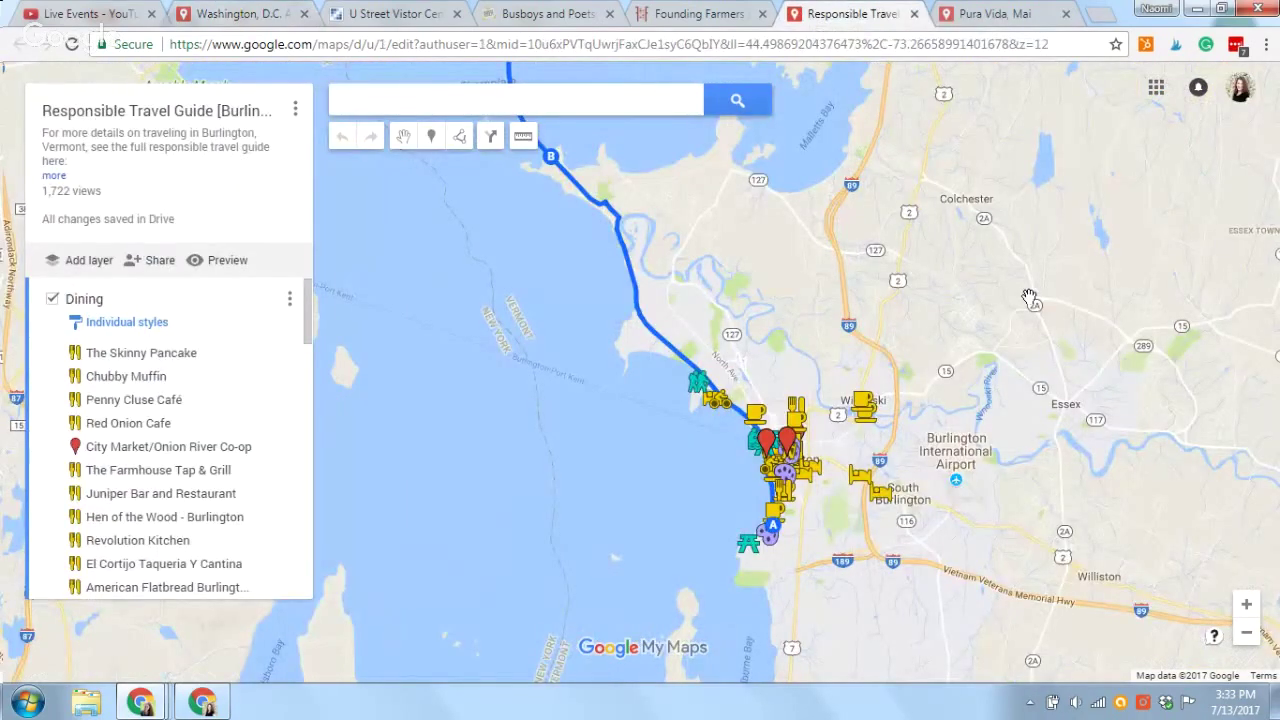
left_click_drag(1029, 297, 1054, 242)
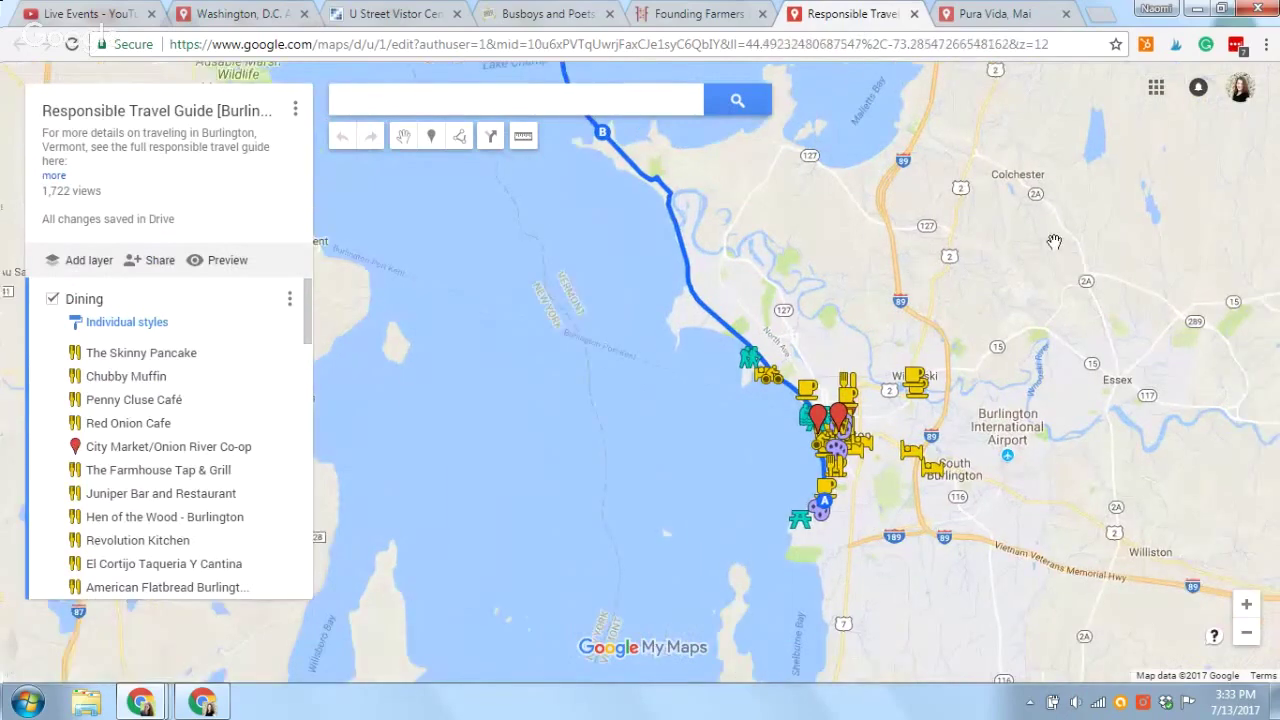
left_click(1246, 632)
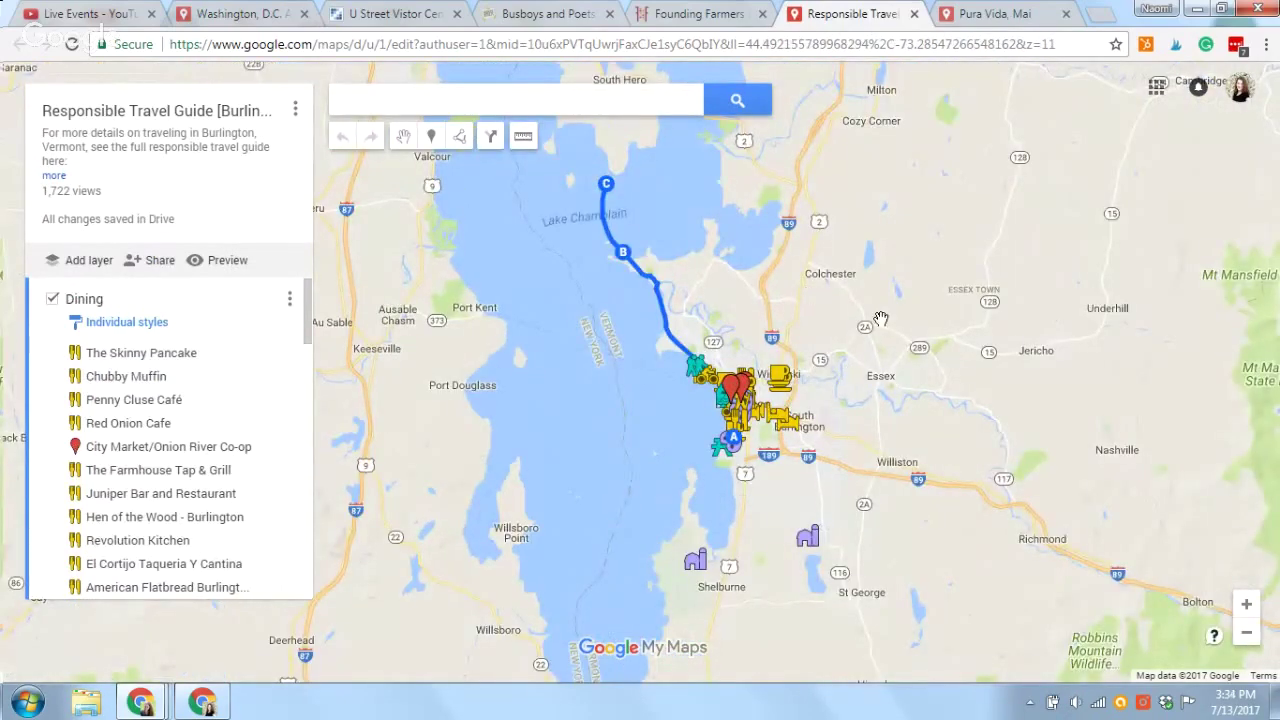
left_click_drag(881, 322, 838, 289)
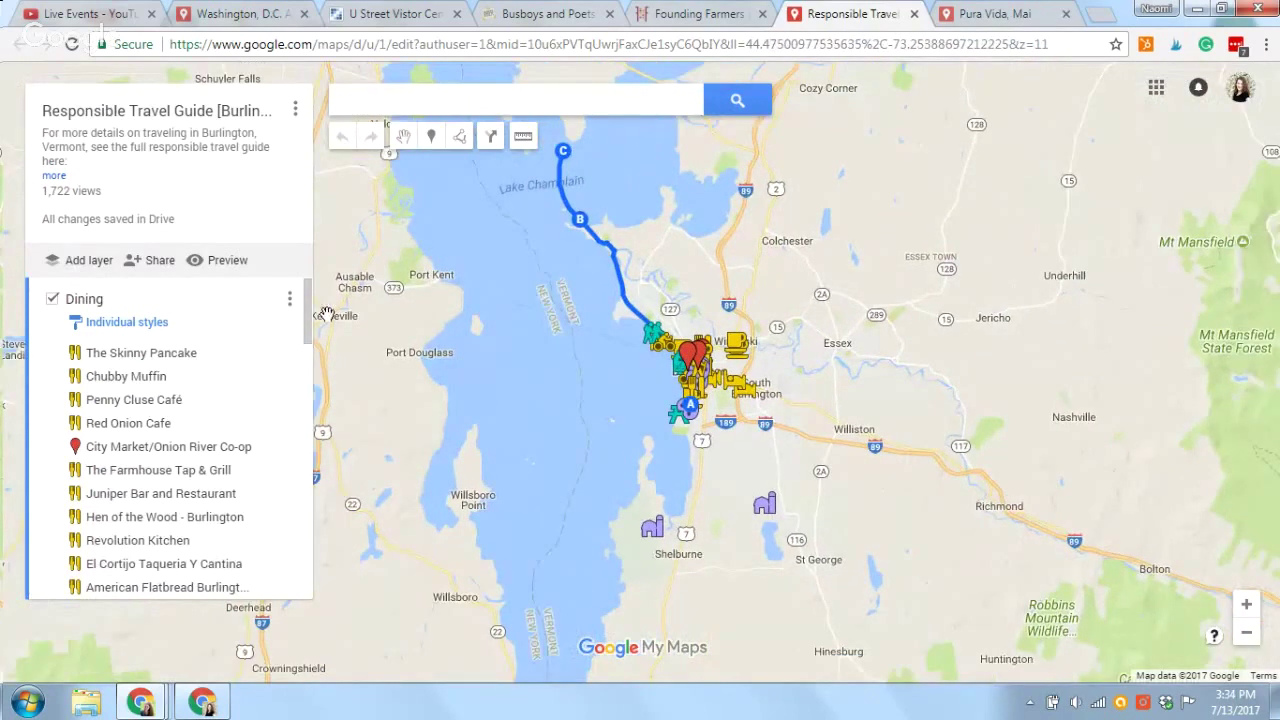
scroll(307, 315, "down", 1)
left_click_drag(307, 315, 307, 360)
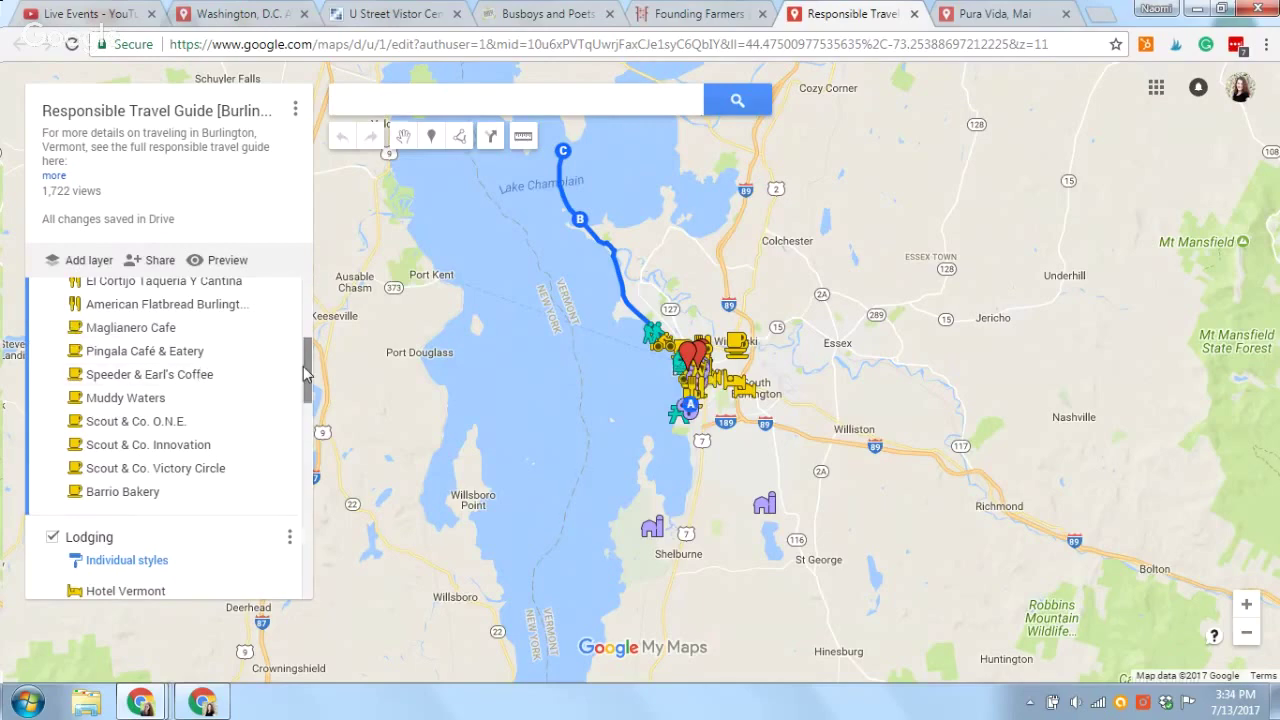
left_click_drag(308, 370, 310, 461)
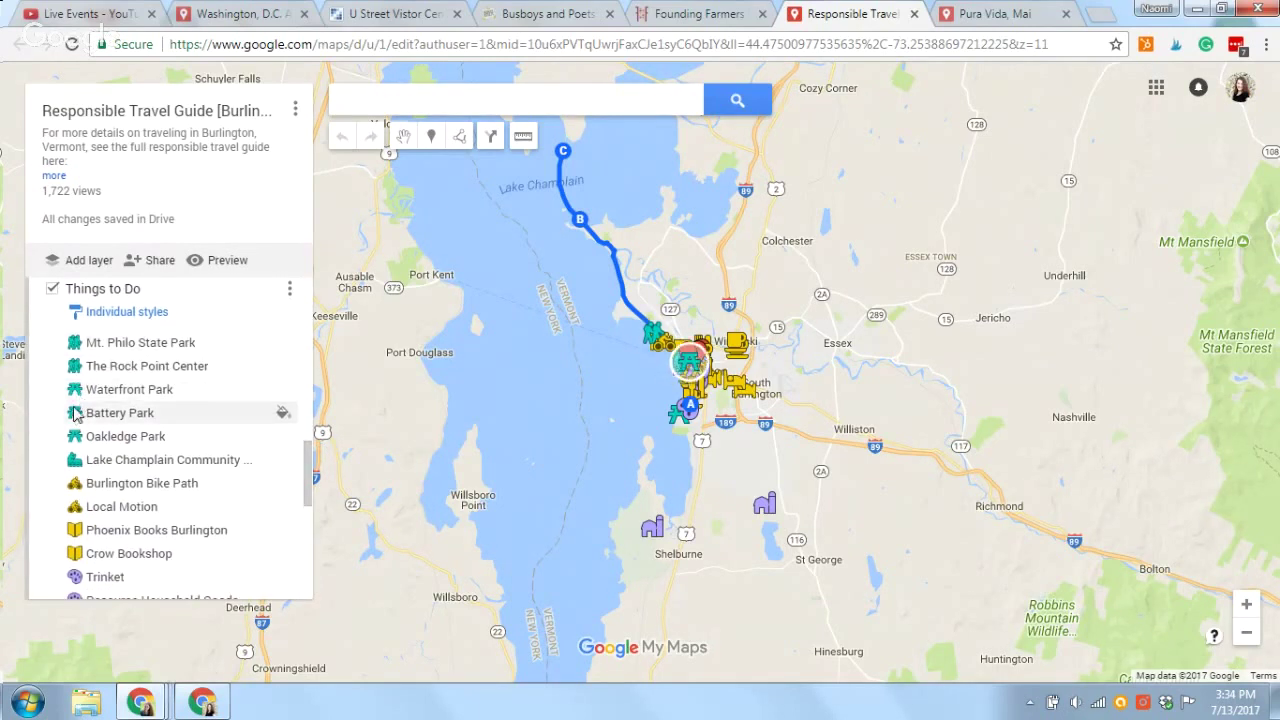
left_click_drag(307, 478, 308, 565)
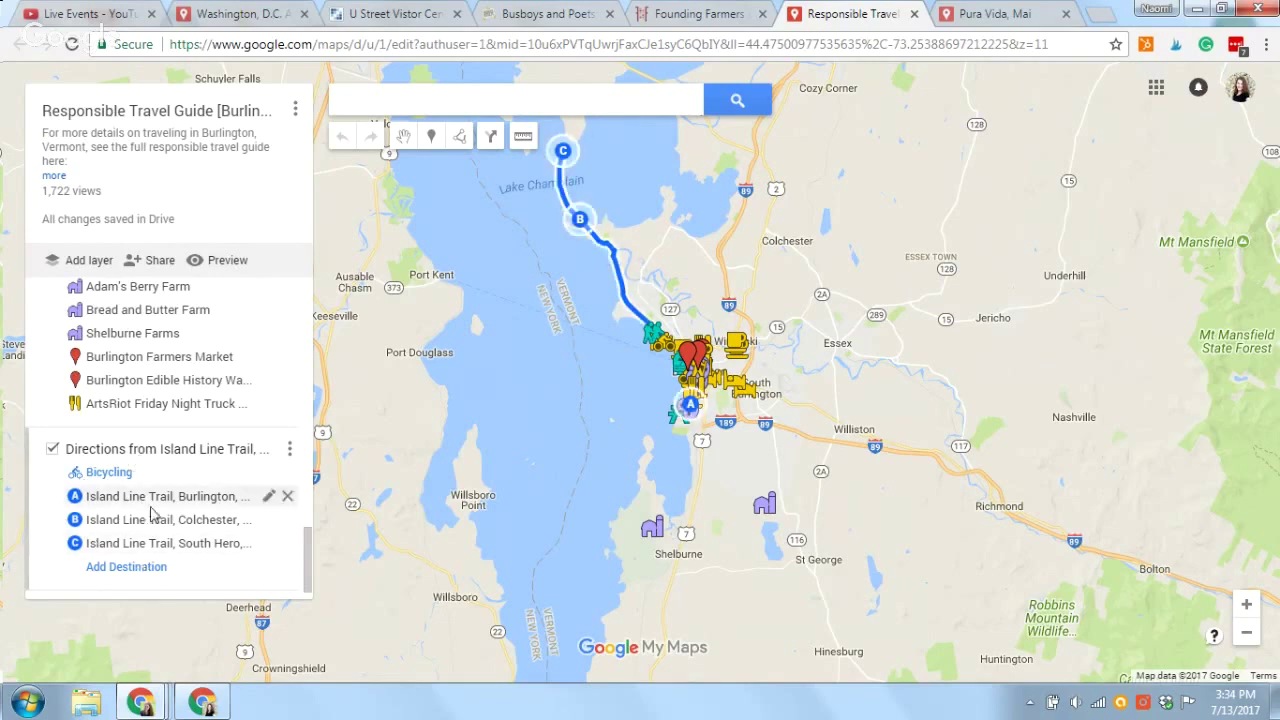
- View the place details of Made INN Vermont and Lake Champlain Community Sailing on the Burlington map
left_click_drag(593, 393, 544, 371)
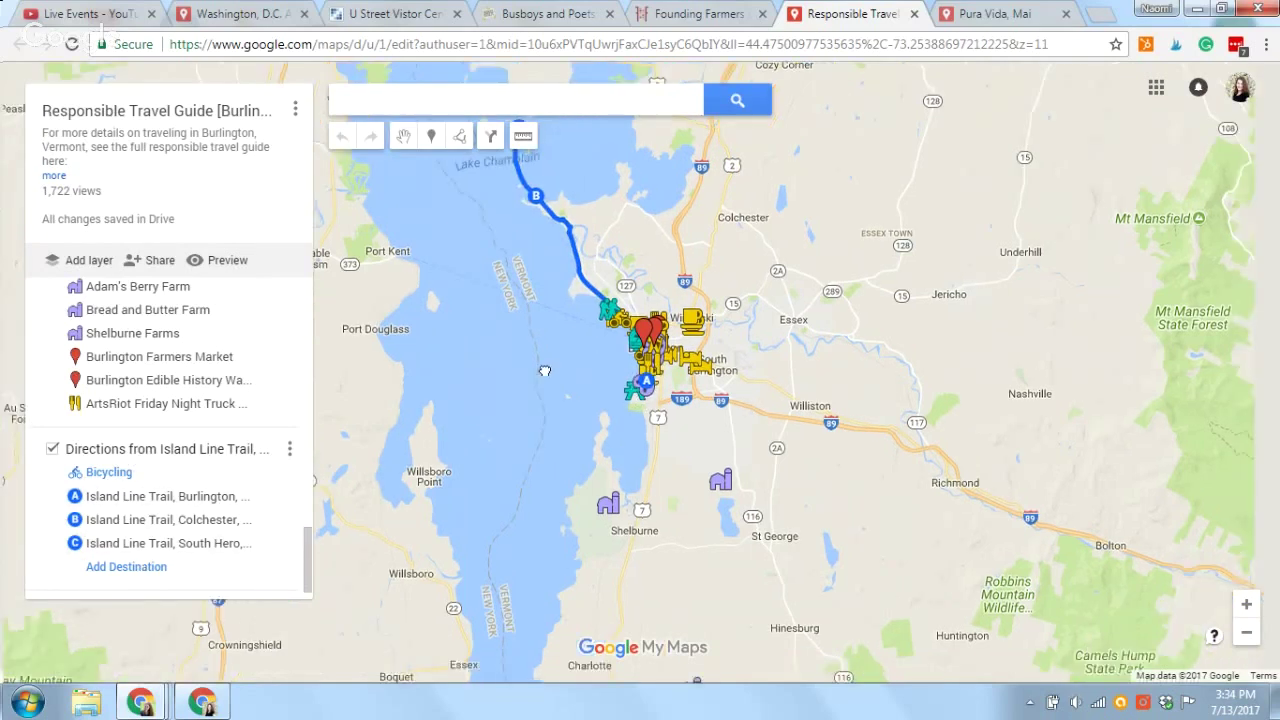
scroll(615, 328, "up", 2)
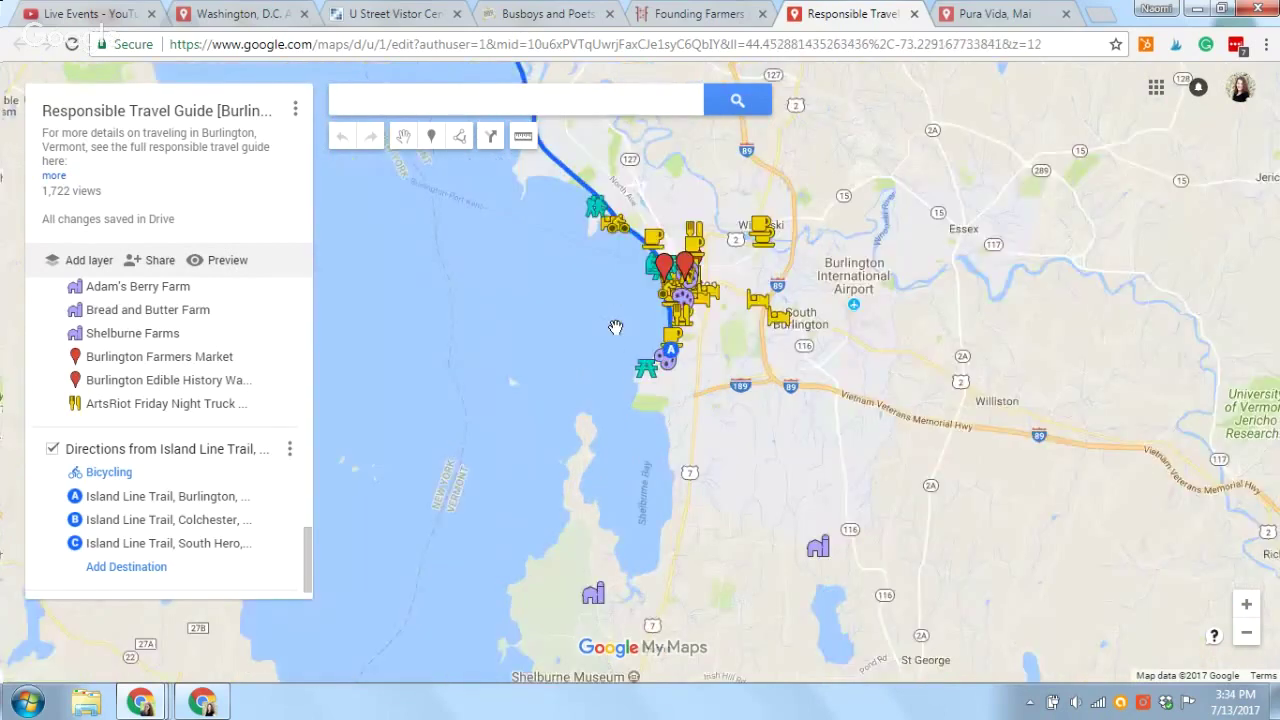
scroll(640, 327, "up", 2)
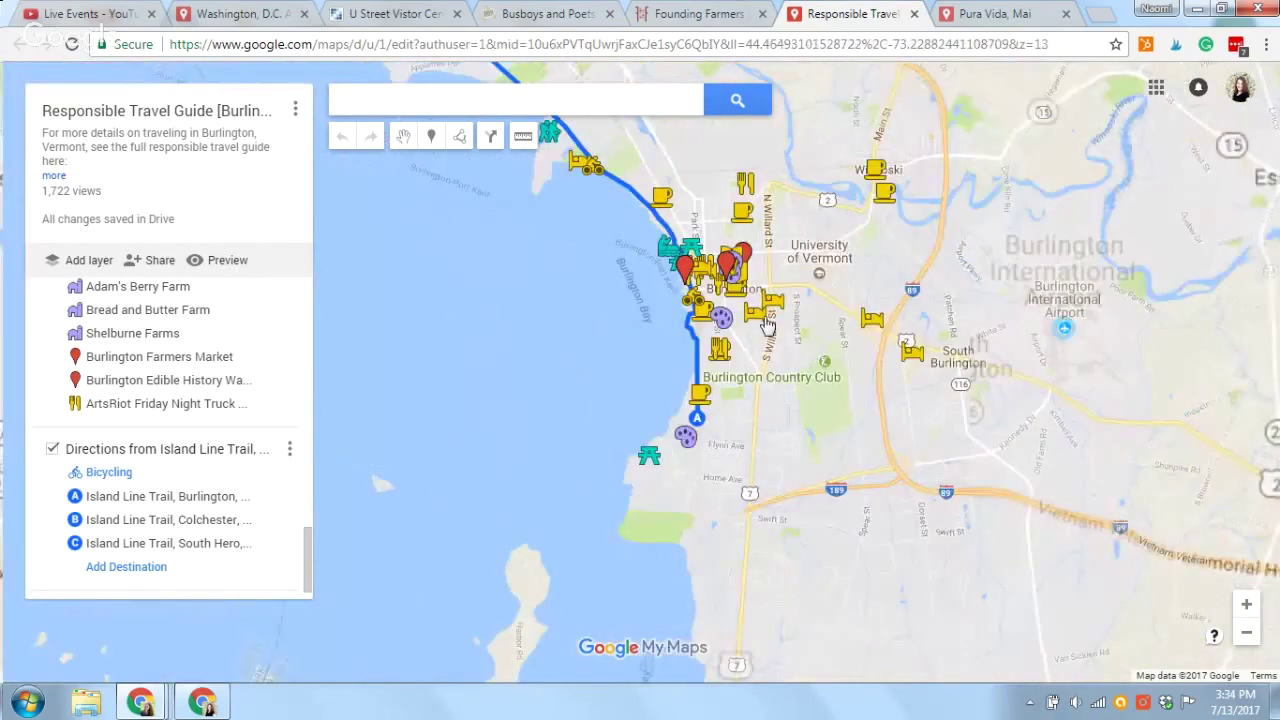
scroll(767, 328, "up", 2)
left_click(732, 330)
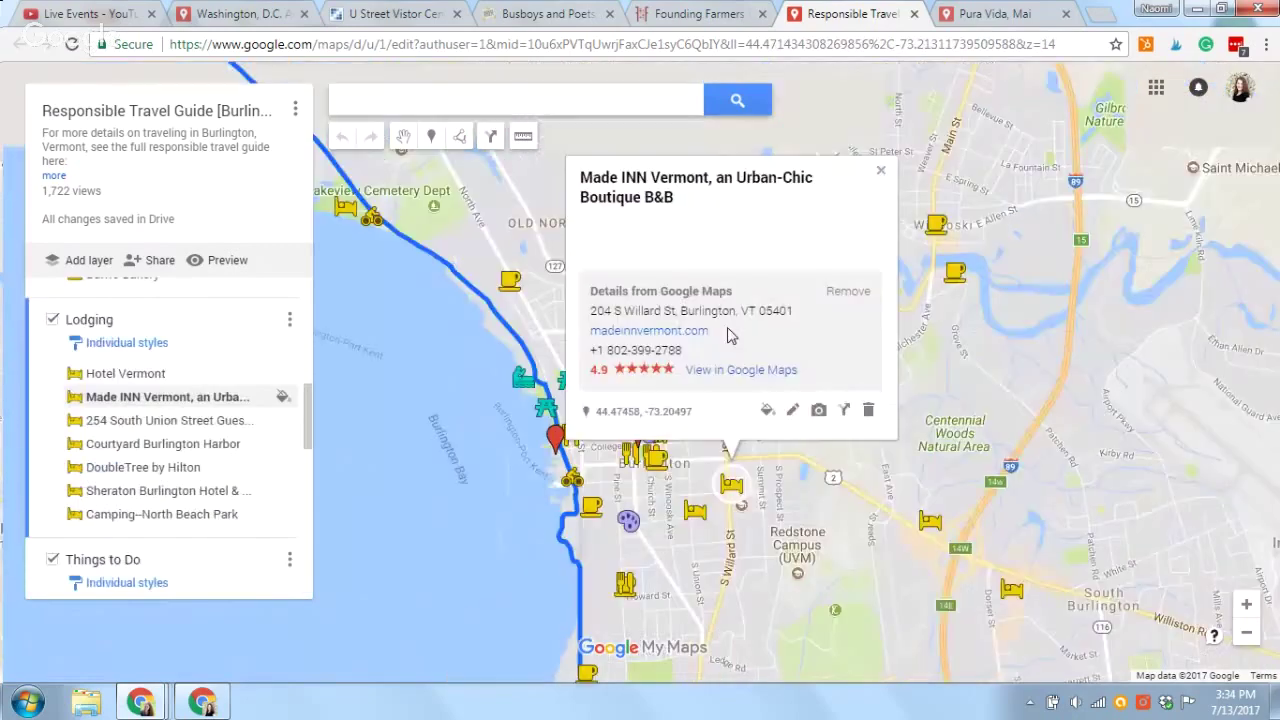
left_click(512, 377)
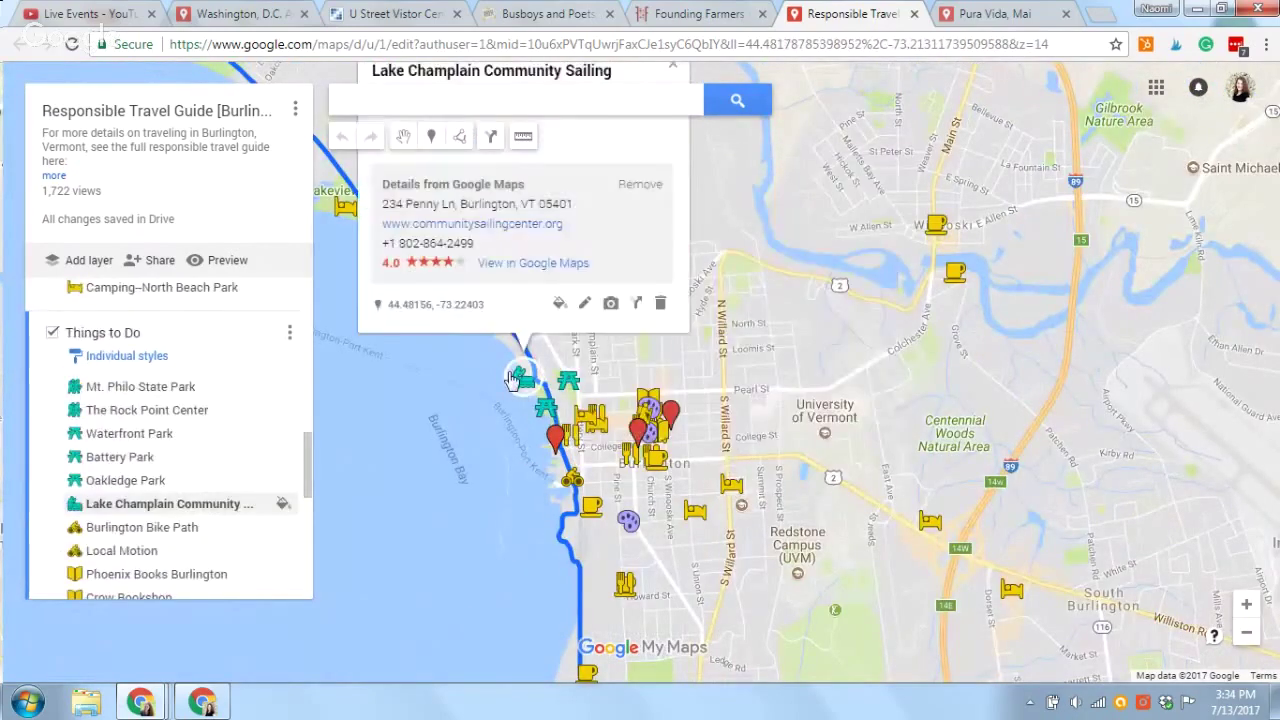
- View the Playa Rajada and Camping - Junquillal Bay Wildlife Refuge details on the Costa Rica map, and look over its other places
left_click(993, 12)
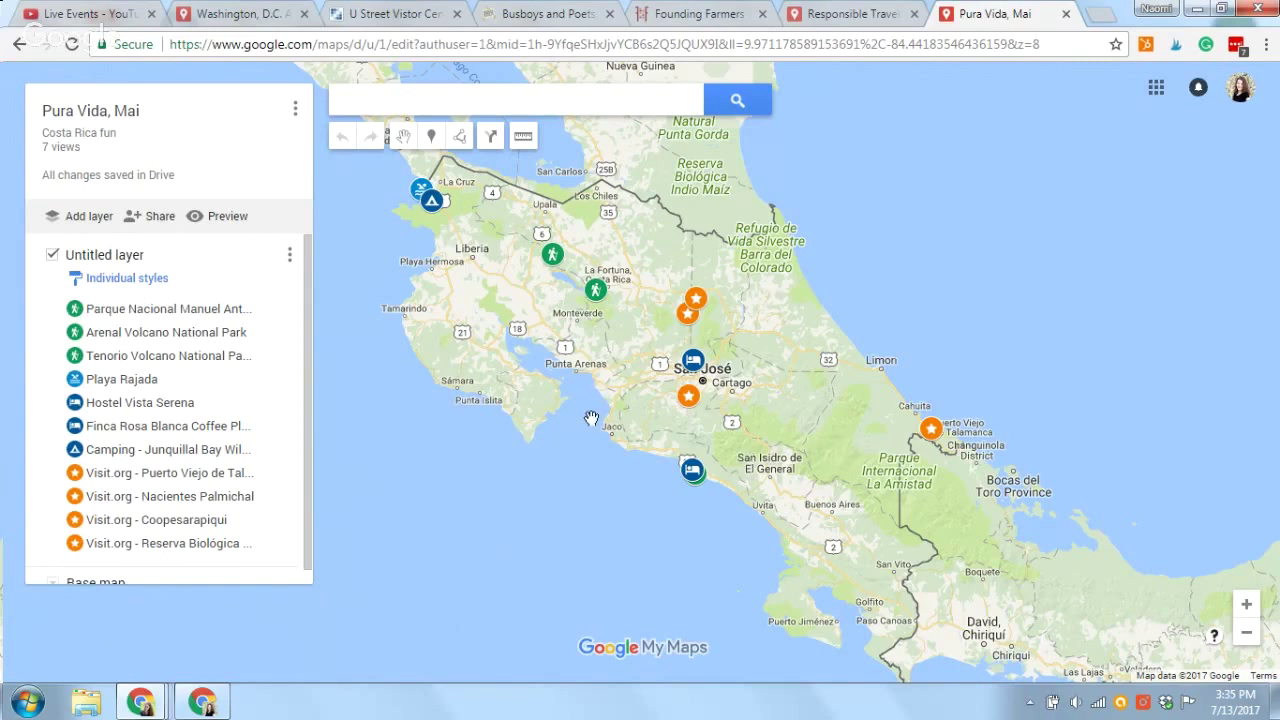
left_click(420, 196)
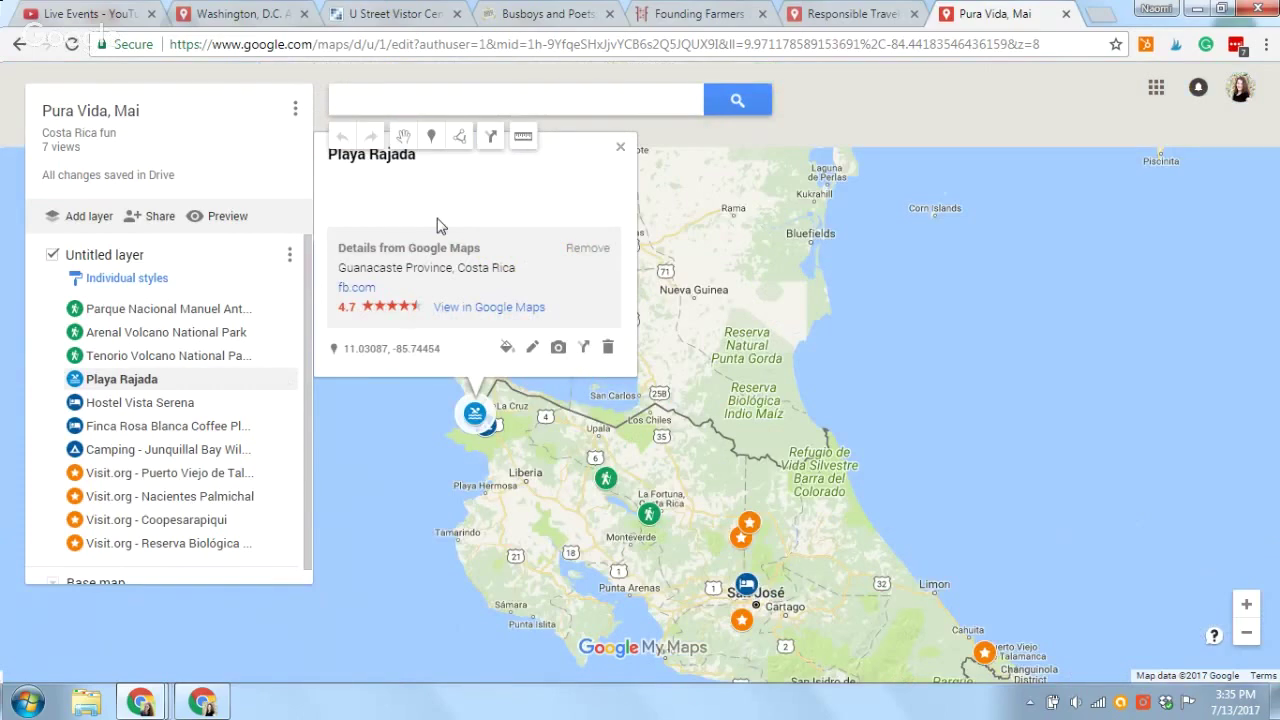
left_click(487, 426)
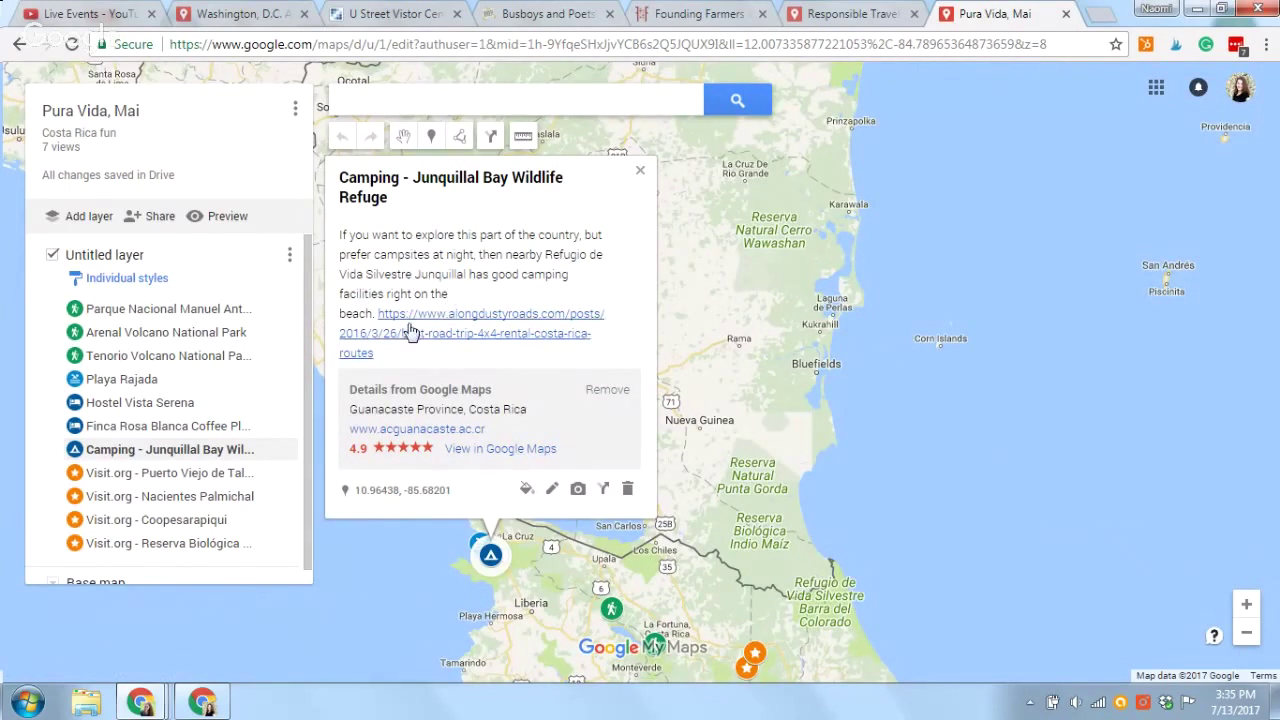
left_click(641, 171)
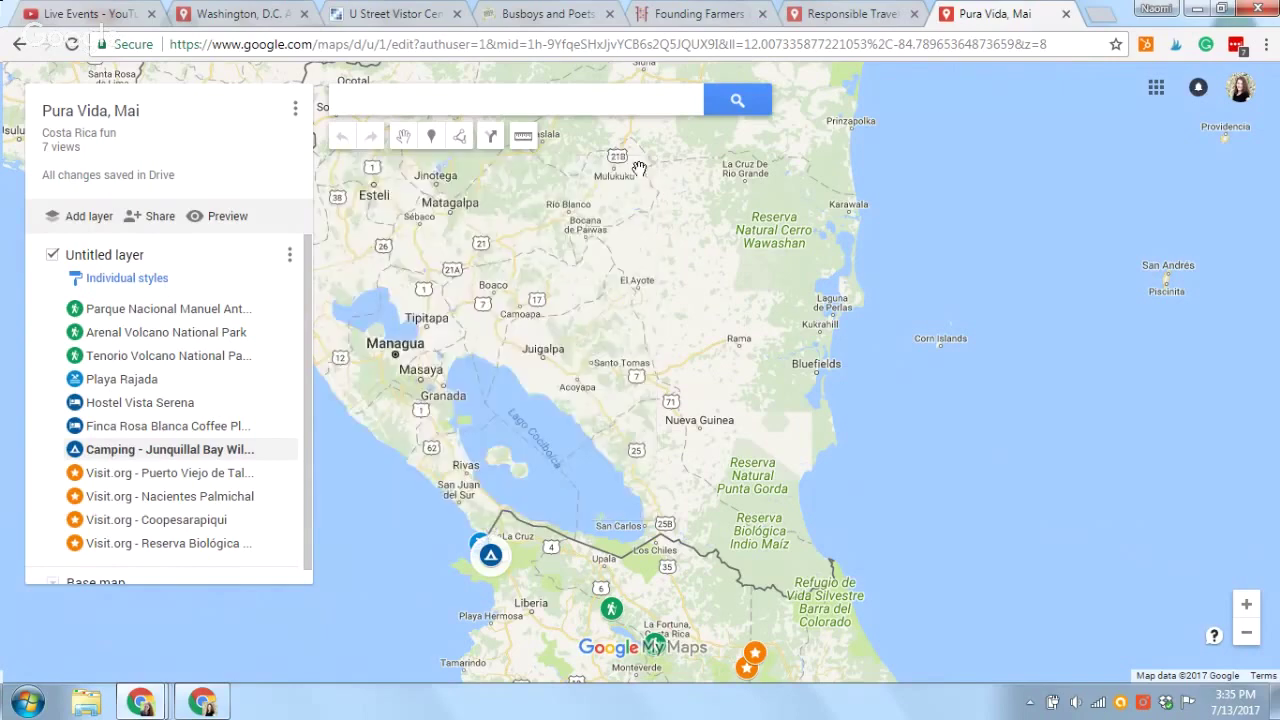
left_click_drag(840, 640, 770, 428)
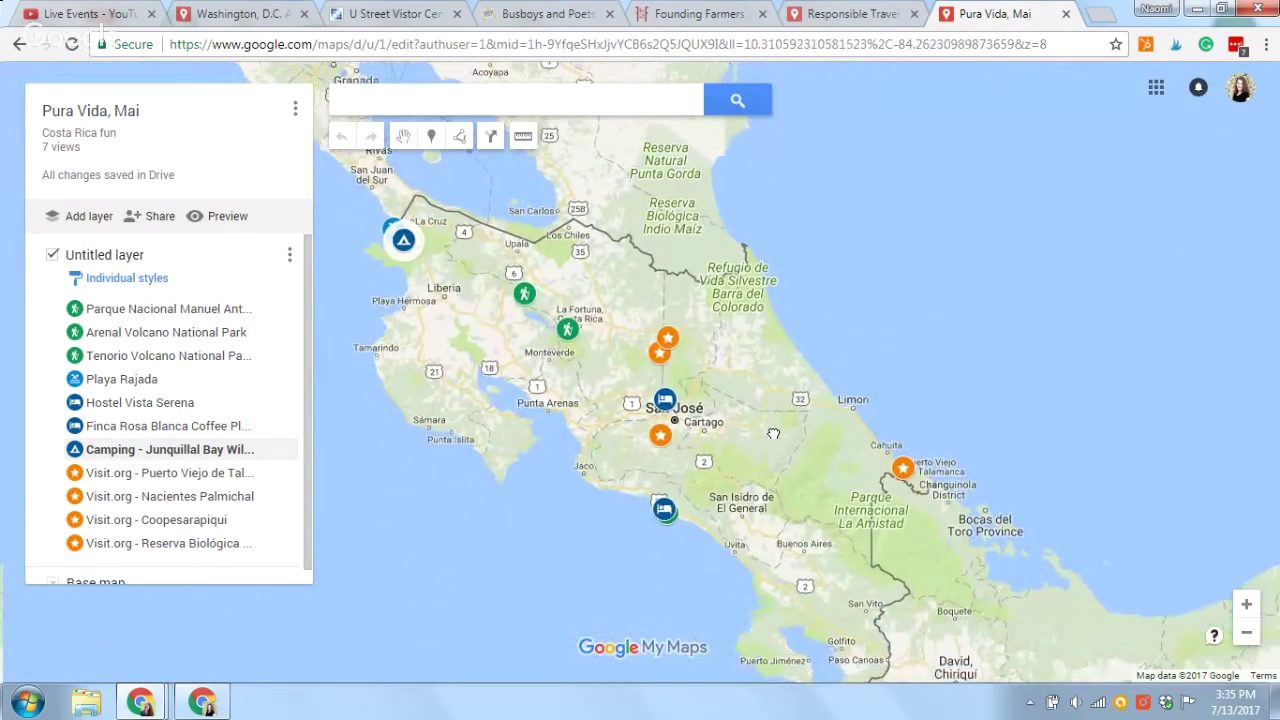
- Switch to the Google Drive window and open the "Alberta, Canada" map from the 2017 - Calgary folder
mouse_move(202, 702)
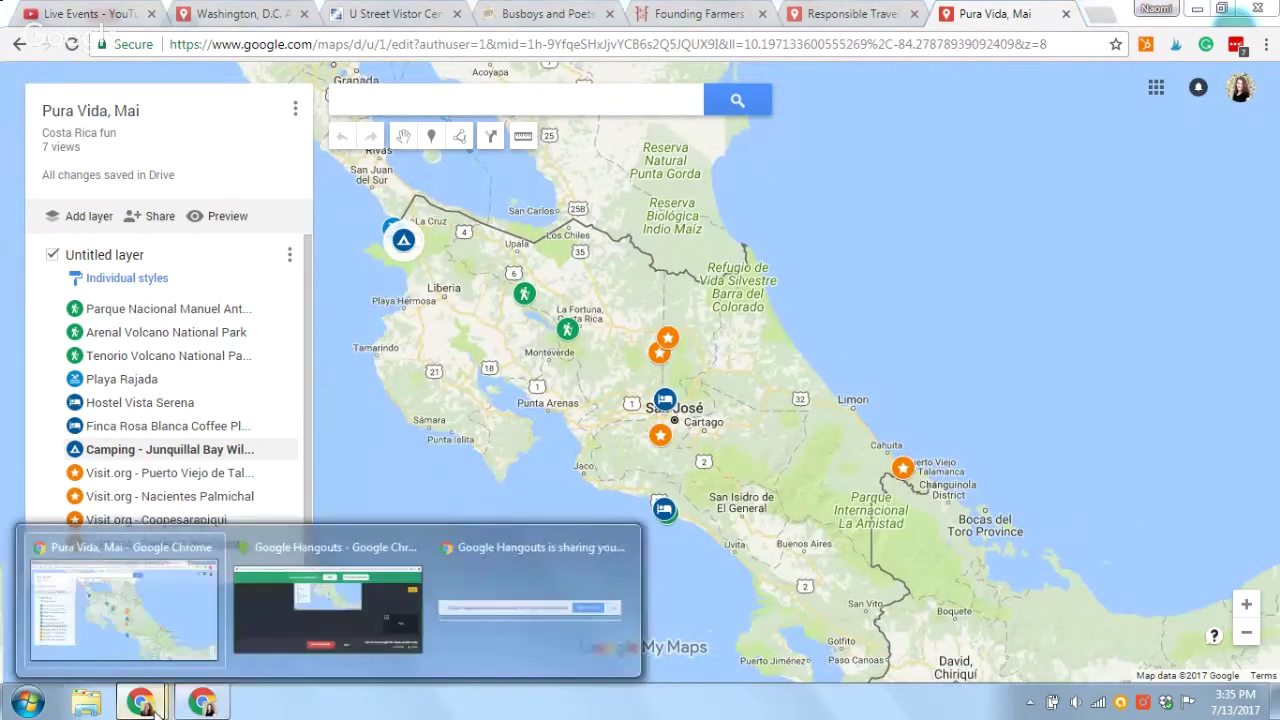
mouse_move(260, 635)
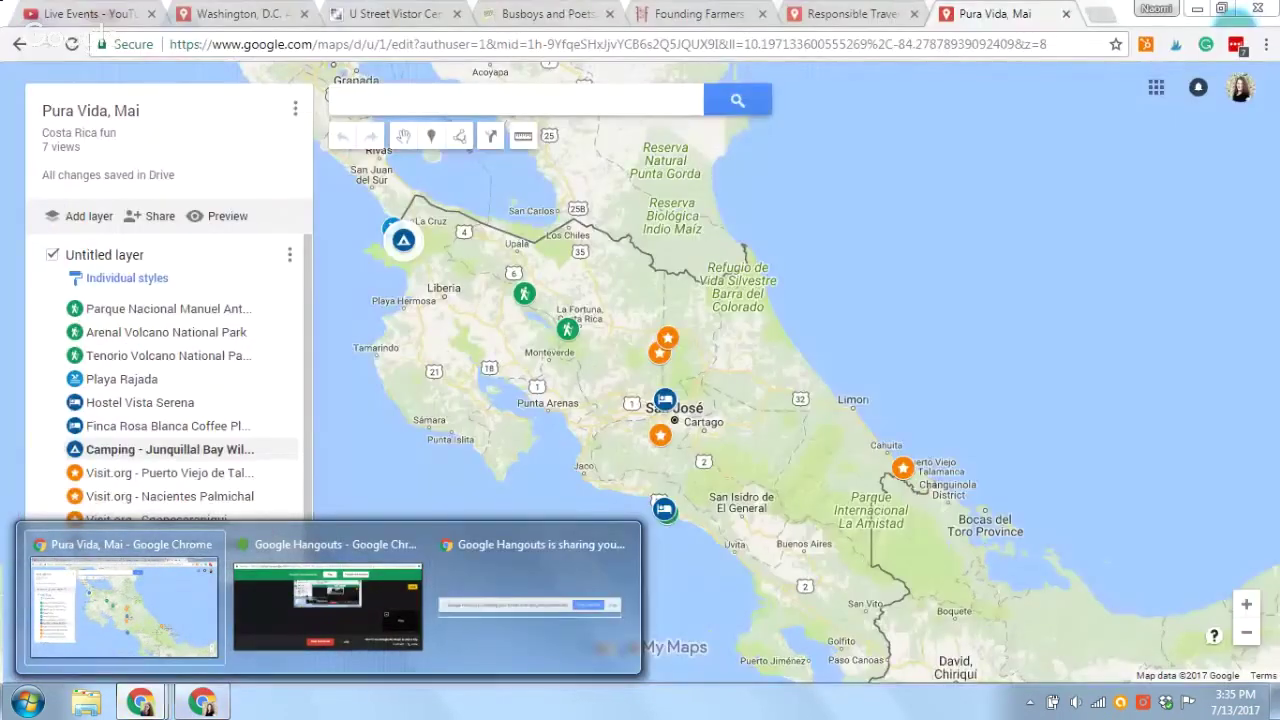
left_click(140, 702)
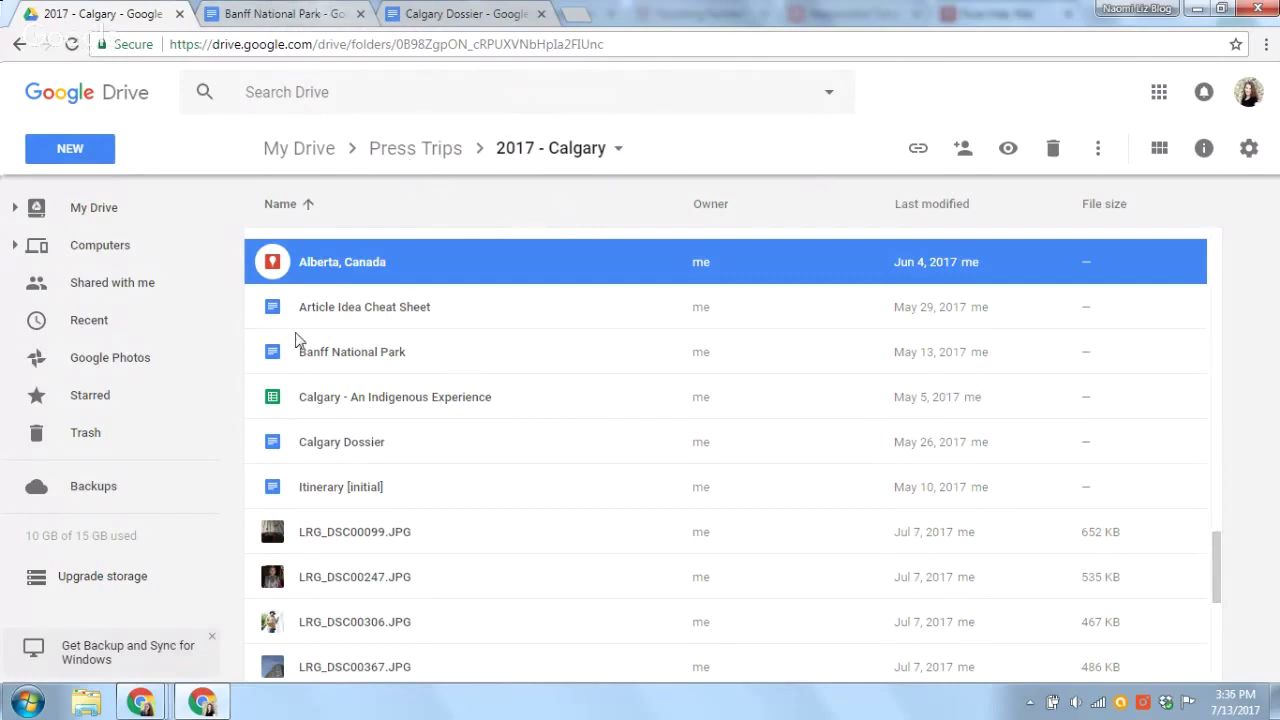
double_click(337, 278)
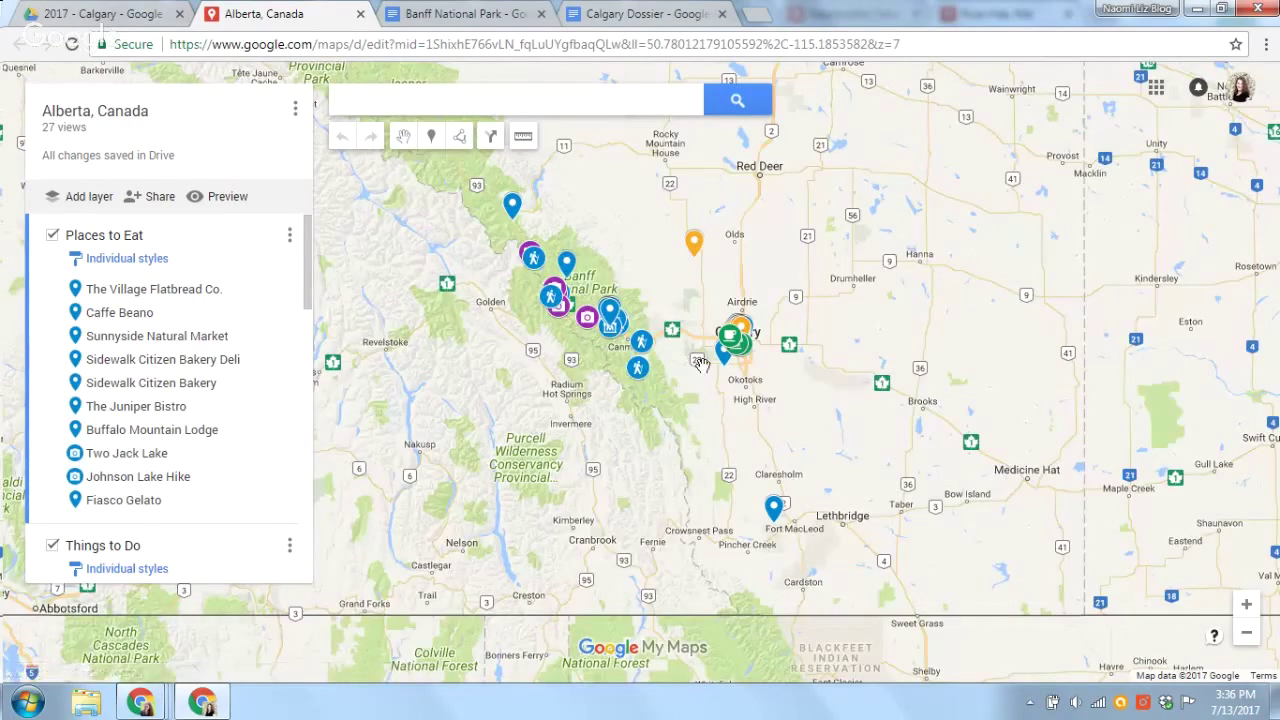
- View the place details of Johnston Canyon Hiking Area on the Alberta, Canada map and close them
scroll(669, 300, "up", 1)
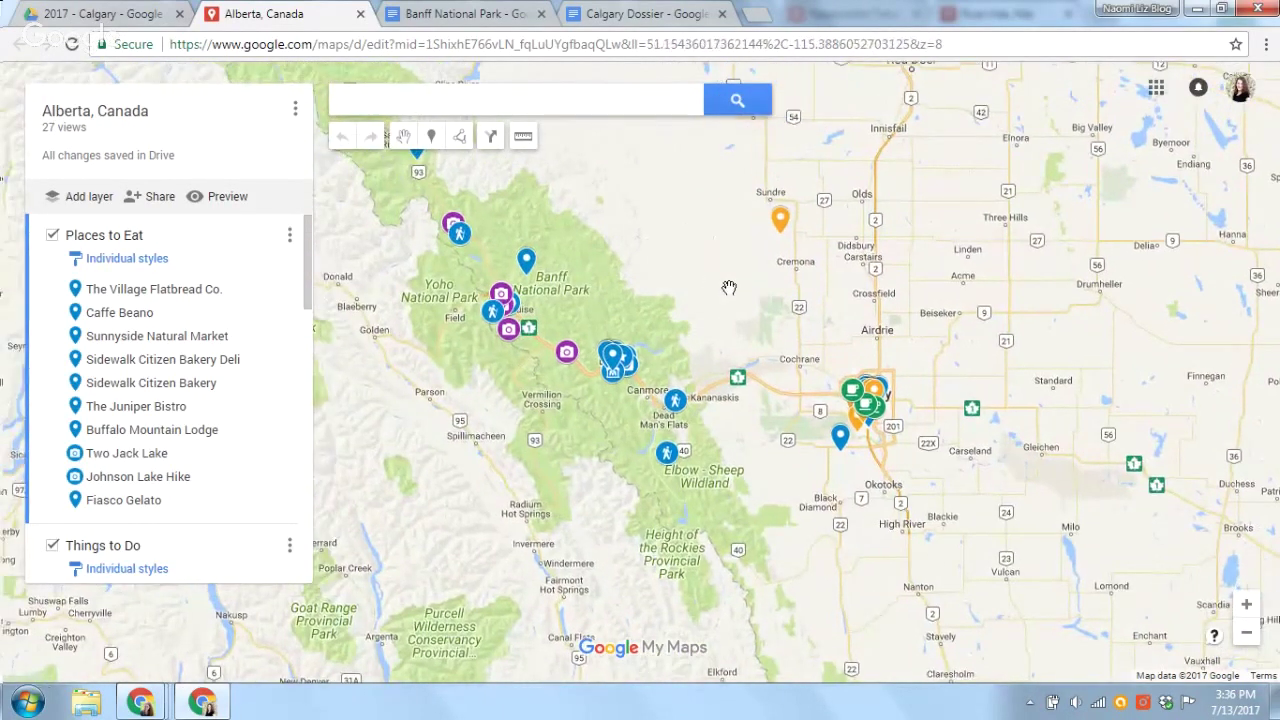
left_click(563, 360)
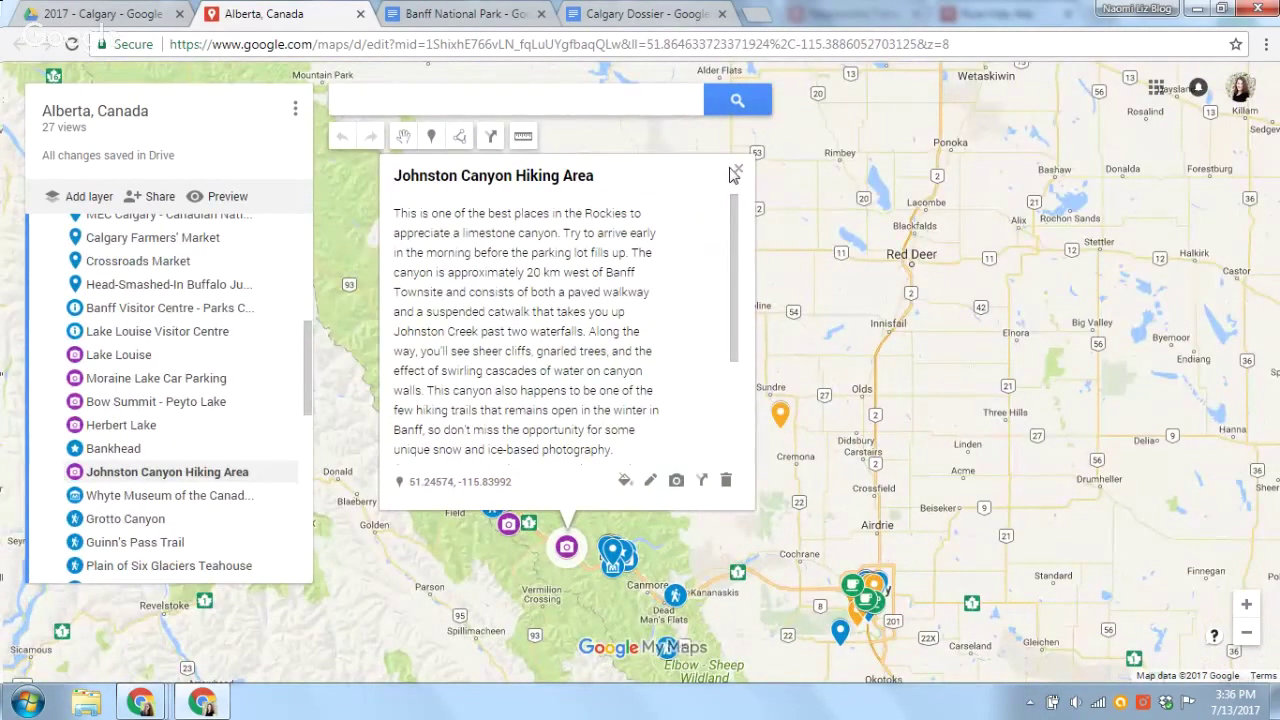
left_click(738, 169)
- Look over the Banff and Calgary area places and review the map's layer list down to Coffee Shops and back to Places to Eat
left_click_drag(814, 442, 789, 378)
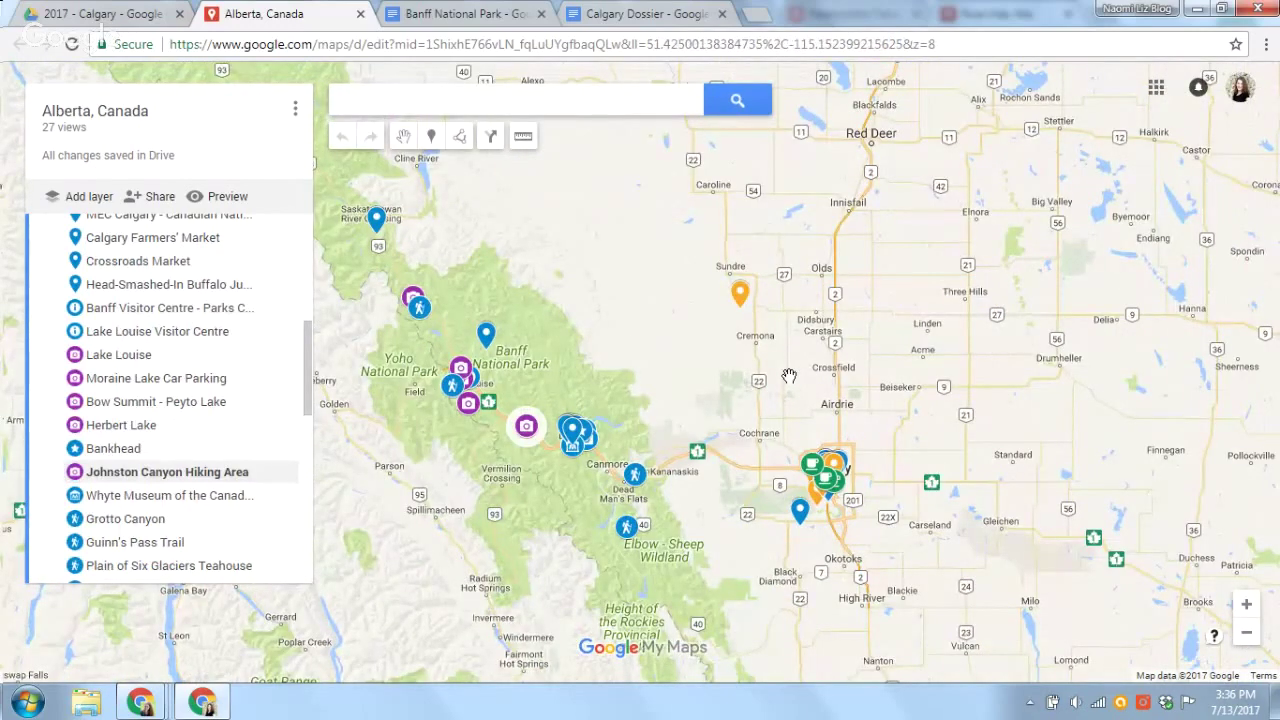
left_click_drag(795, 410, 822, 371)
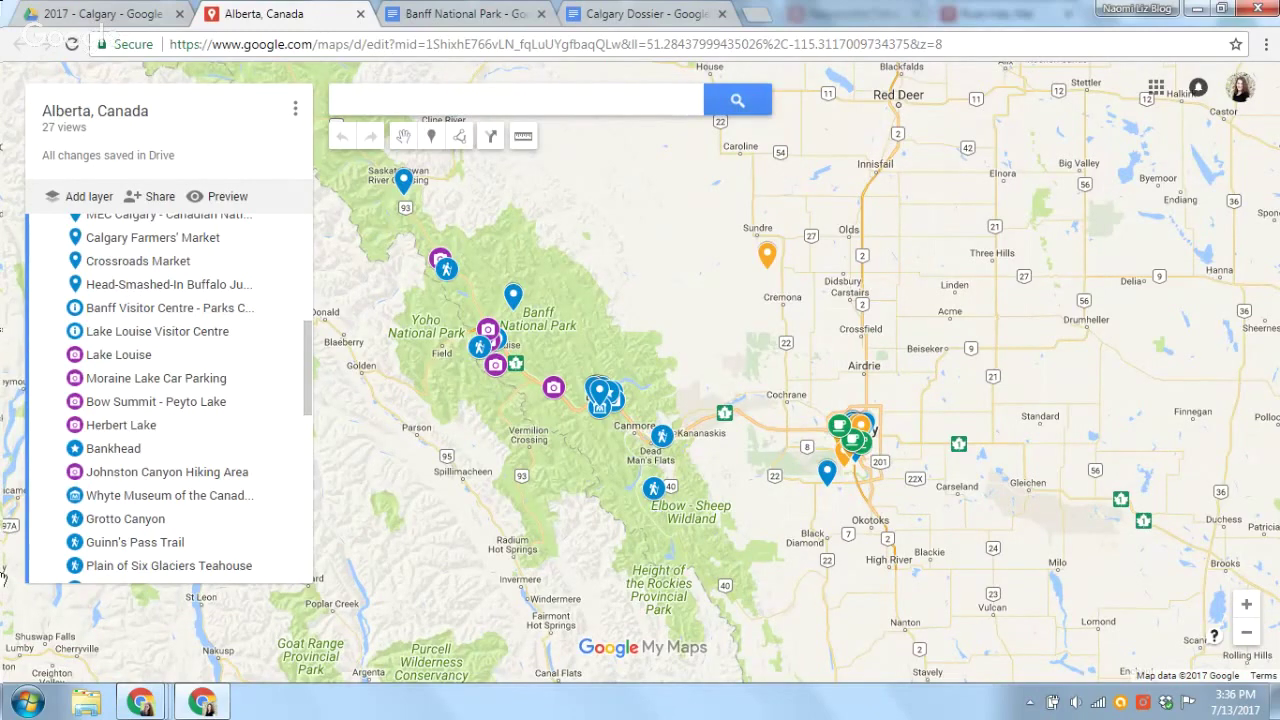
left_click_drag(307, 400, 310, 524)
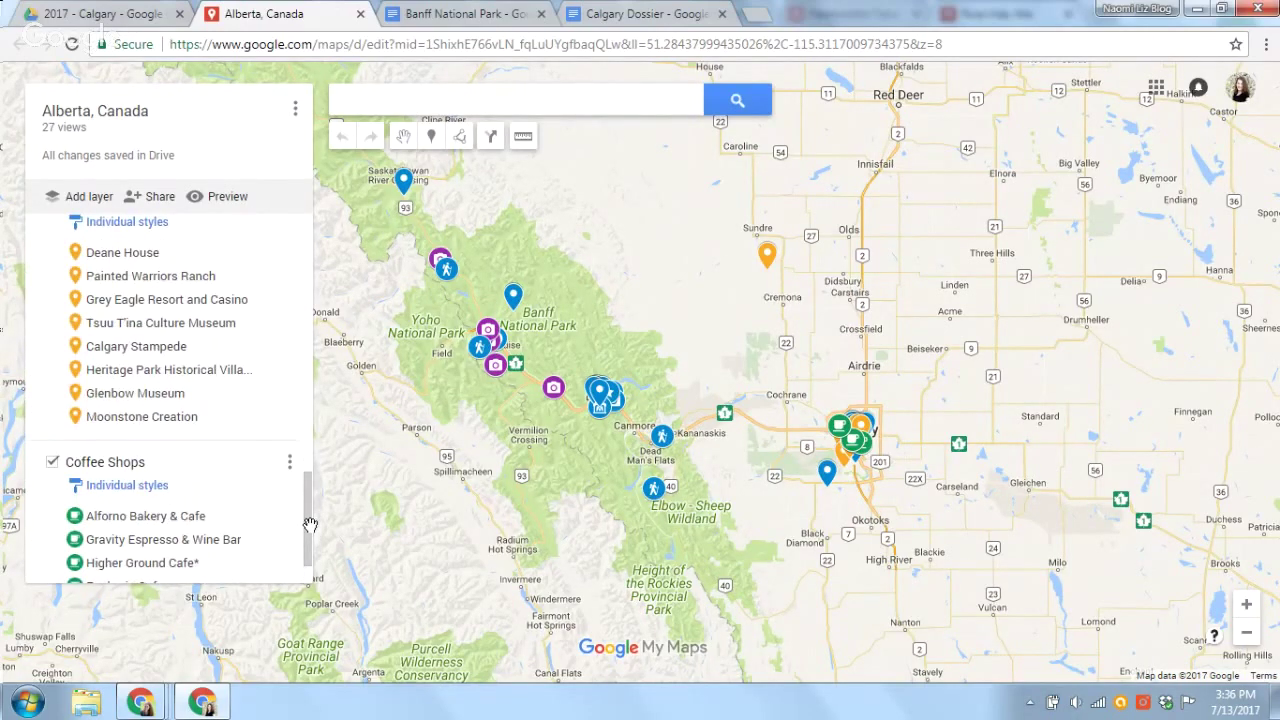
left_click_drag(310, 524, 302, 280)
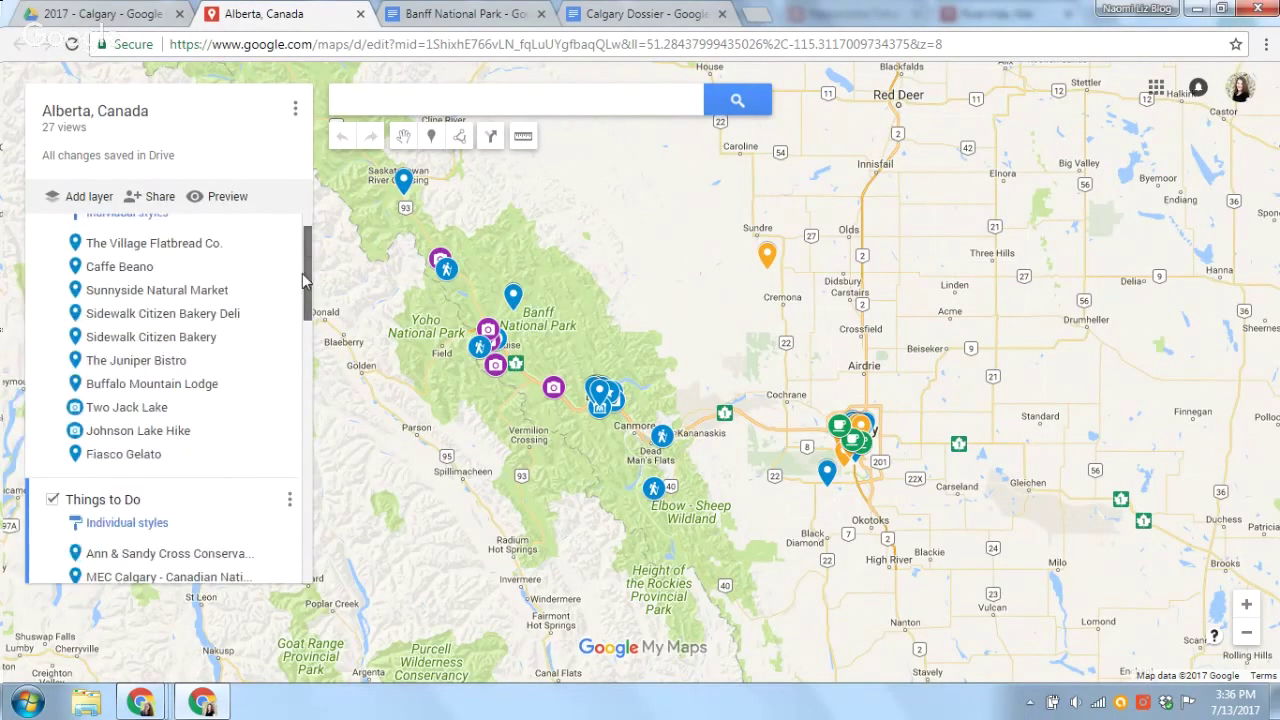